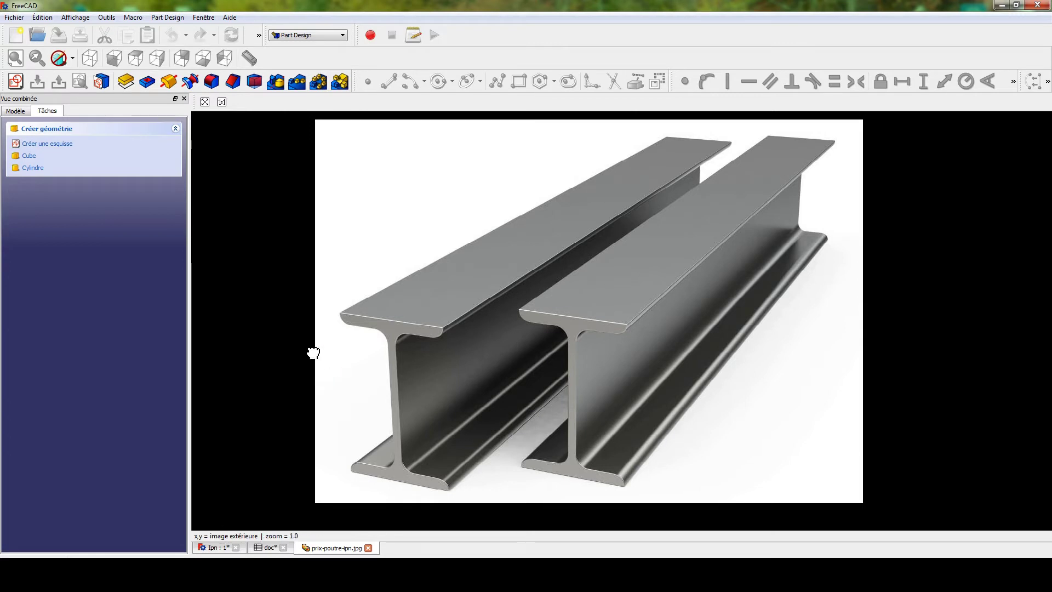
mouse_move(369, 301)
middle_down()
mouse_move(320, 298)
mouse_move(363, 307)
middle_up()
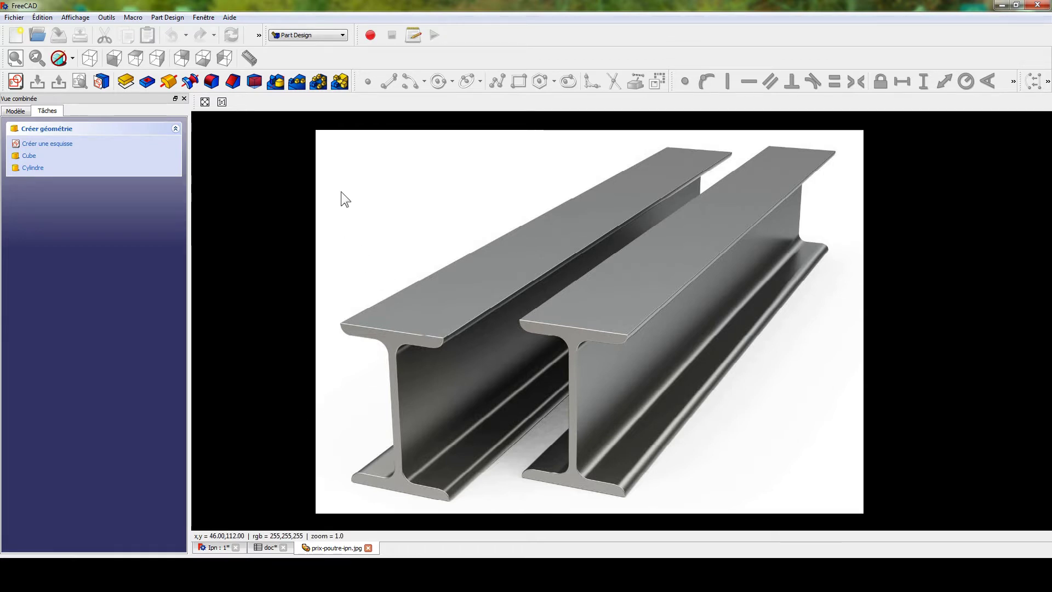
click(342, 36)
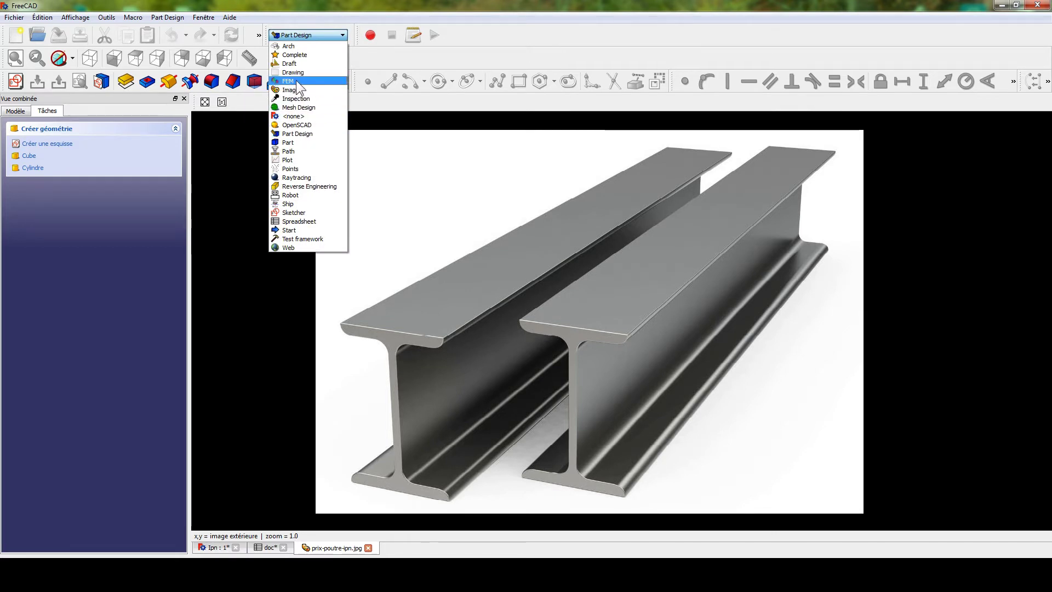
click(453, 165)
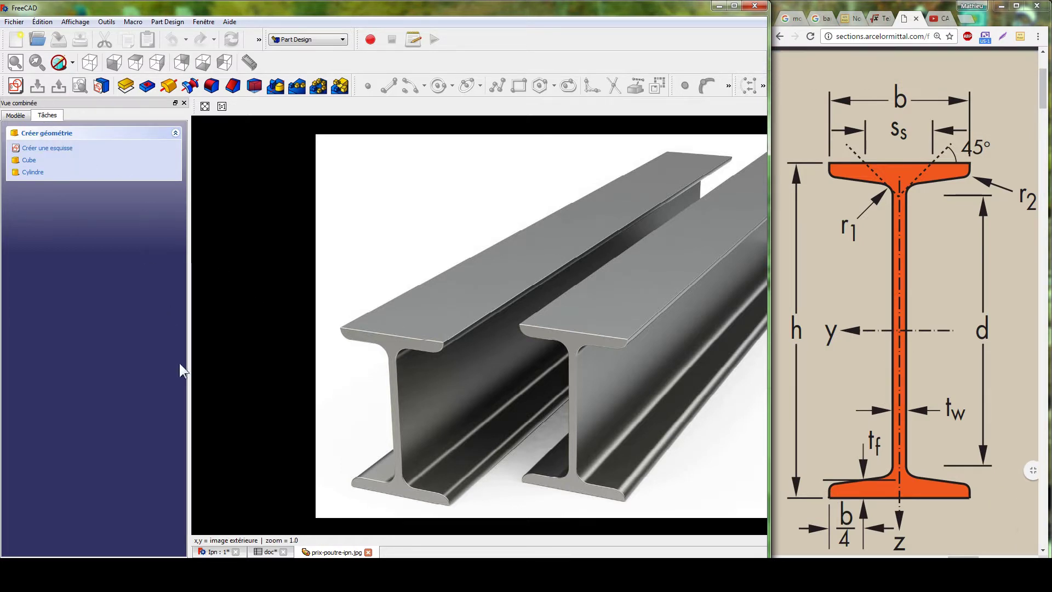
- Create a new sketch on the XY plane in the Ipn document and maximize the window
click(211, 552)
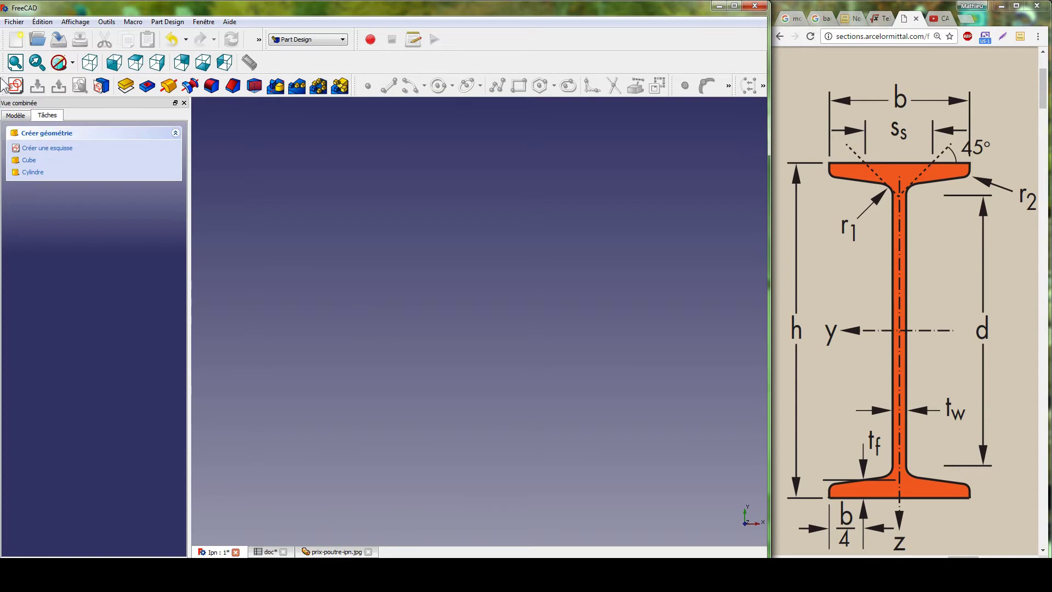
click(16, 86)
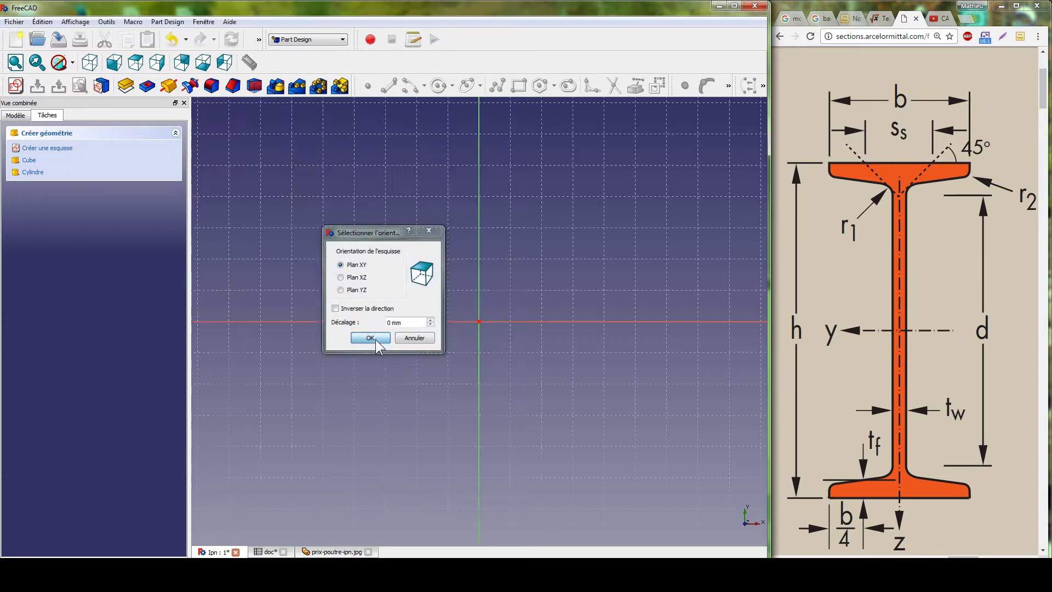
click(377, 342)
key(super+Up)
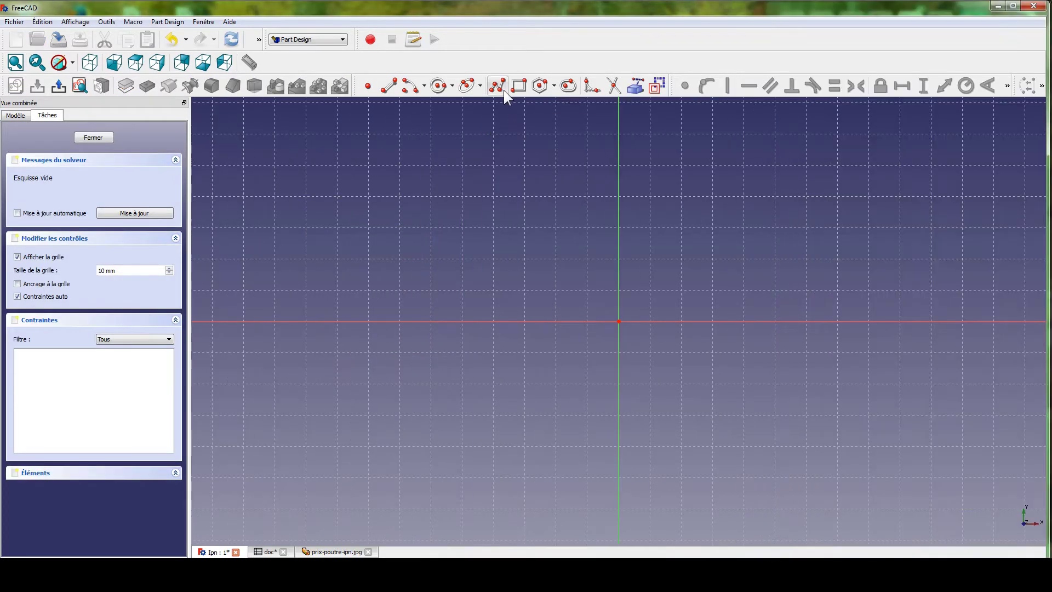
- Draw a closed six-sided quarter I-beam profile from the origin with a sloped flange, its base about 72 mm long, closing along the vertical axis
click(618, 321)
click(509, 321)
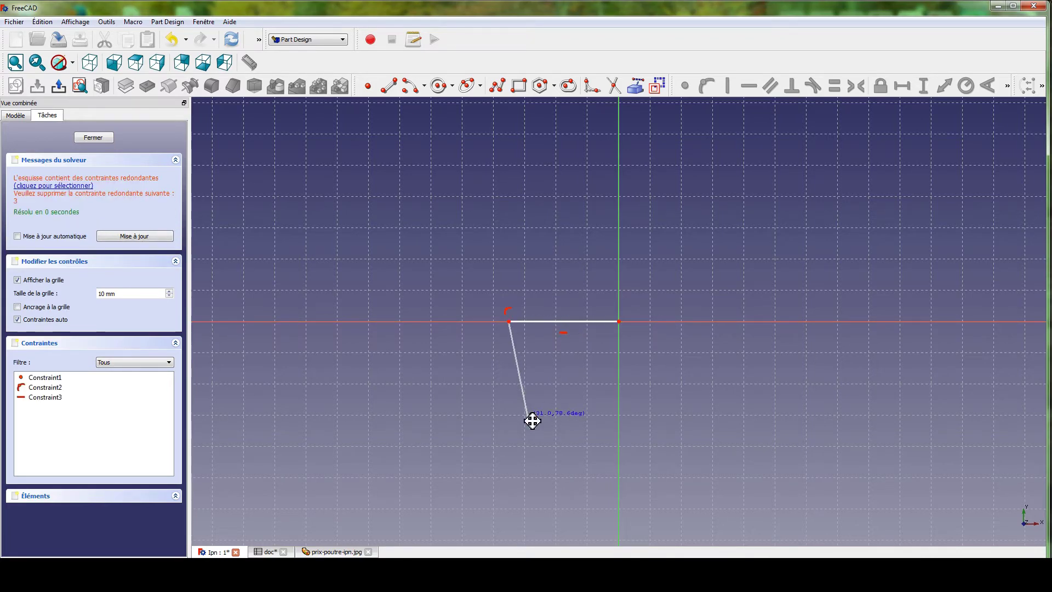
middle_drag(532, 421, 582, 264)
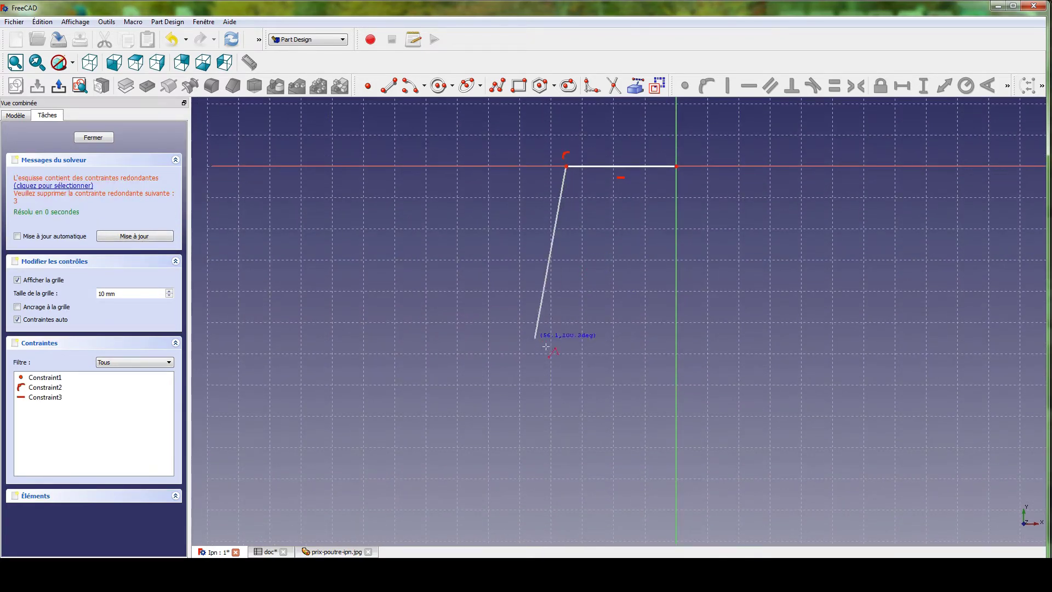
click(567, 379)
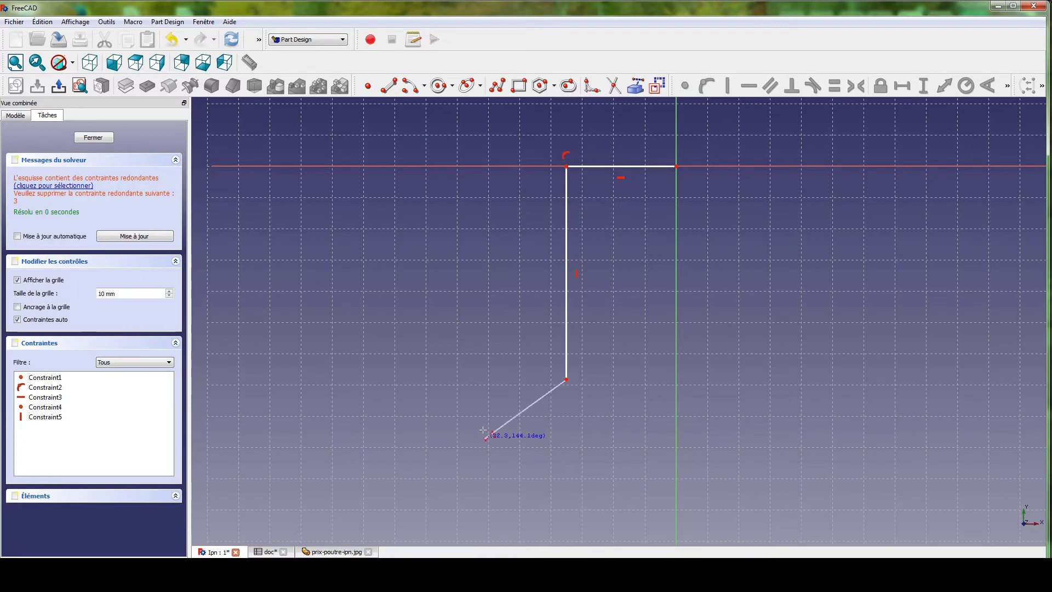
click(451, 405)
mouse_move(428, 423)
middle_down()
mouse_move(416, 403)
mouse_move(376, 446)
mouse_move(357, 401)
mouse_move(351, 416)
middle_up()
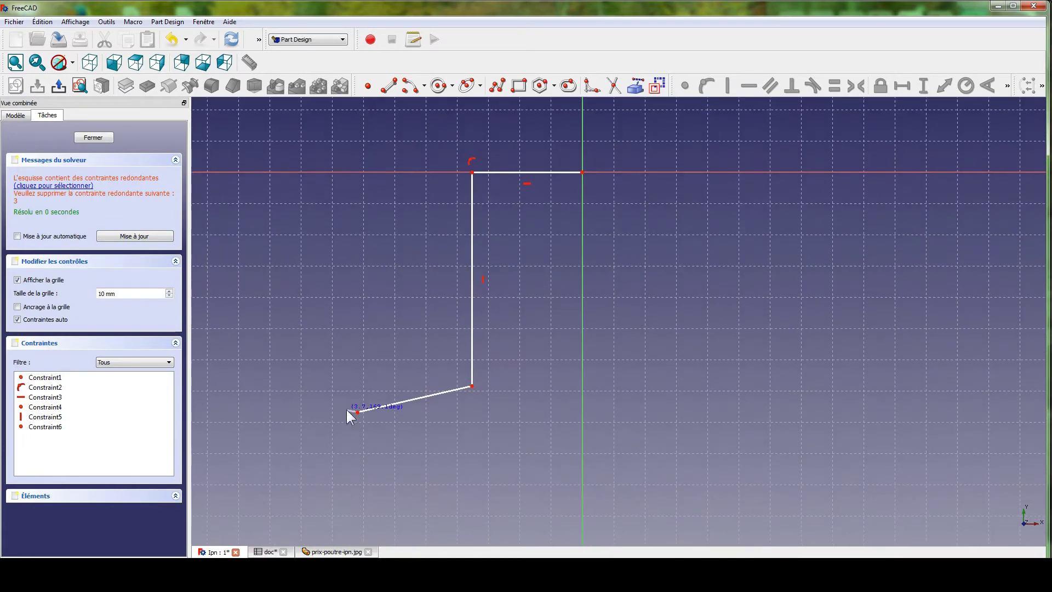
click(358, 470)
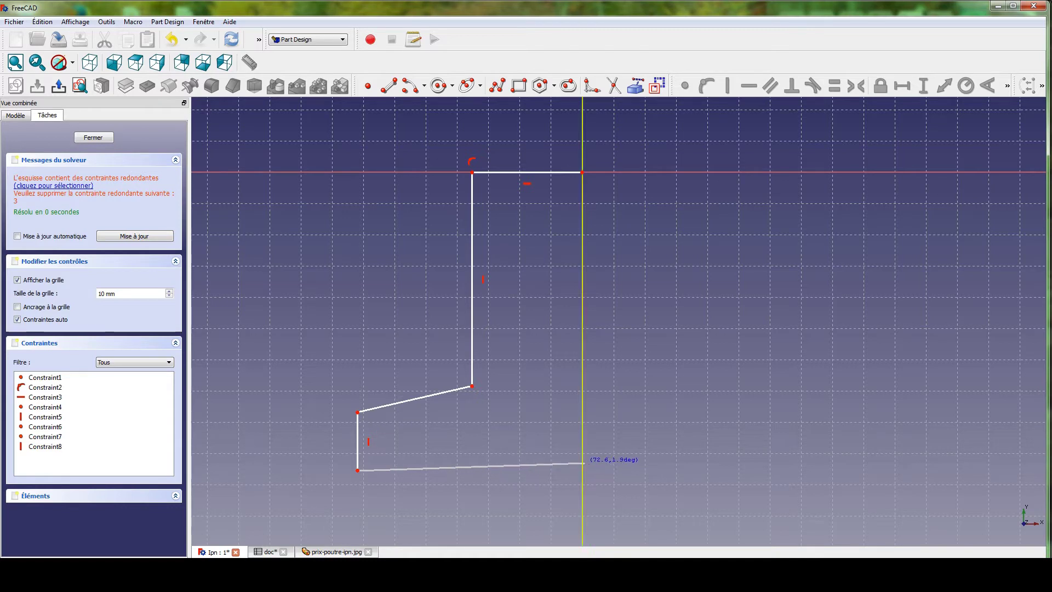
click(582, 470)
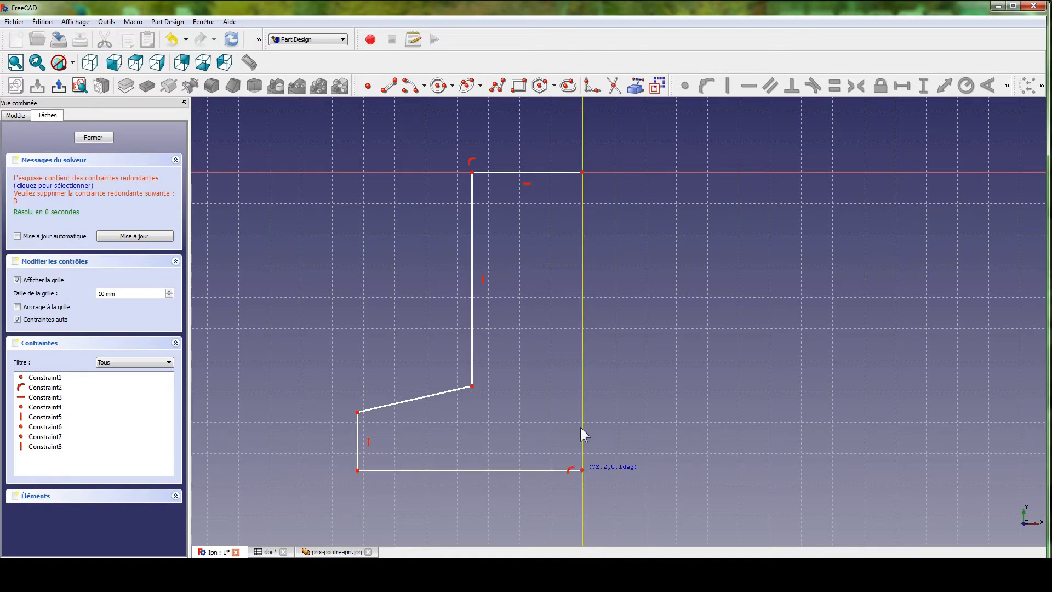
click(582, 174)
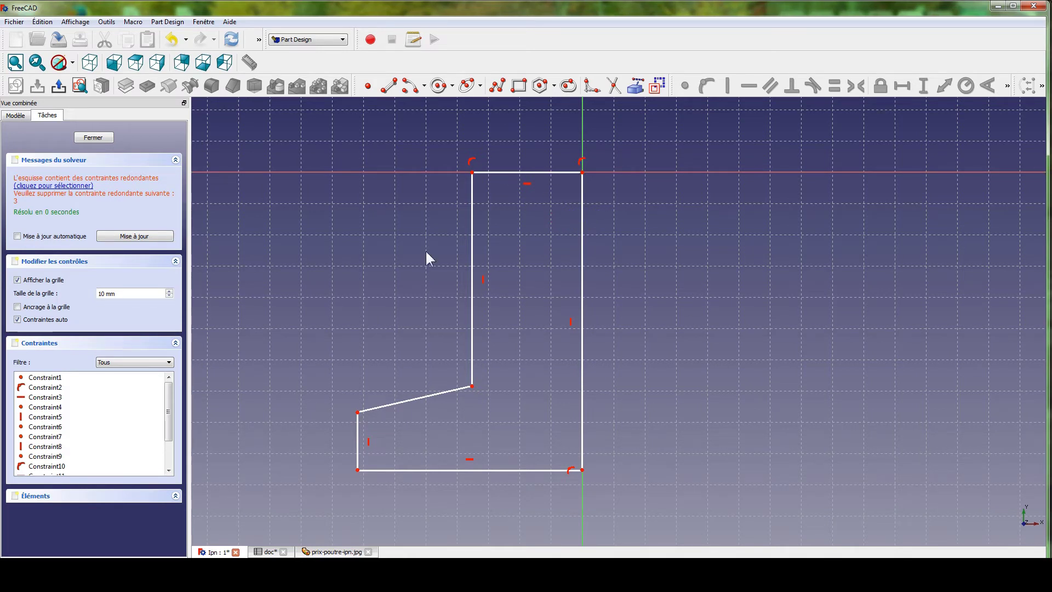
- Delete the redundant vertical constraint on the edge along the axis and the horizontal constraint on the profile's top edge
click(50, 186)
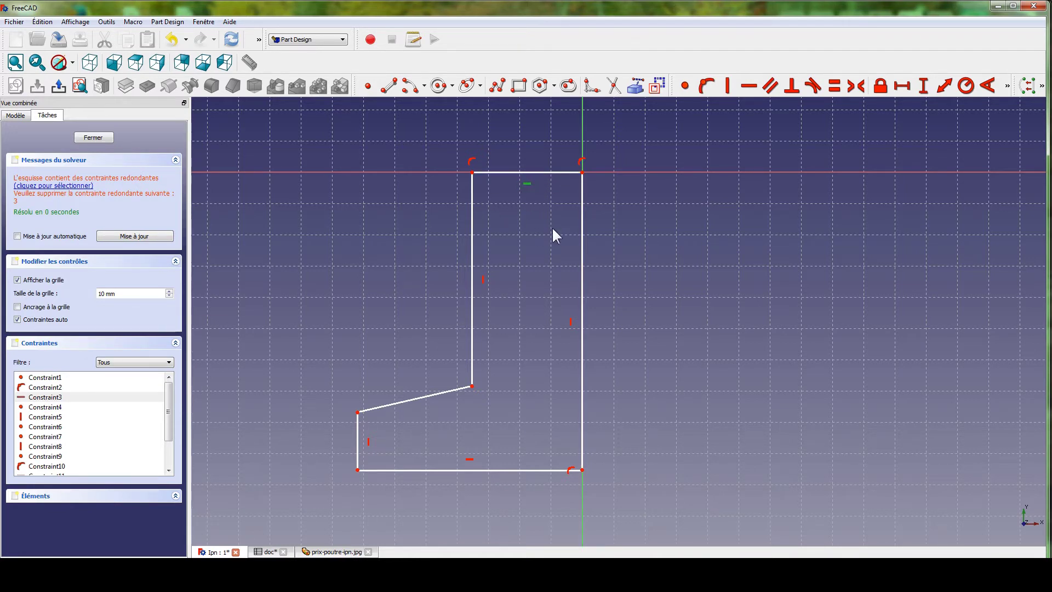
click(519, 196)
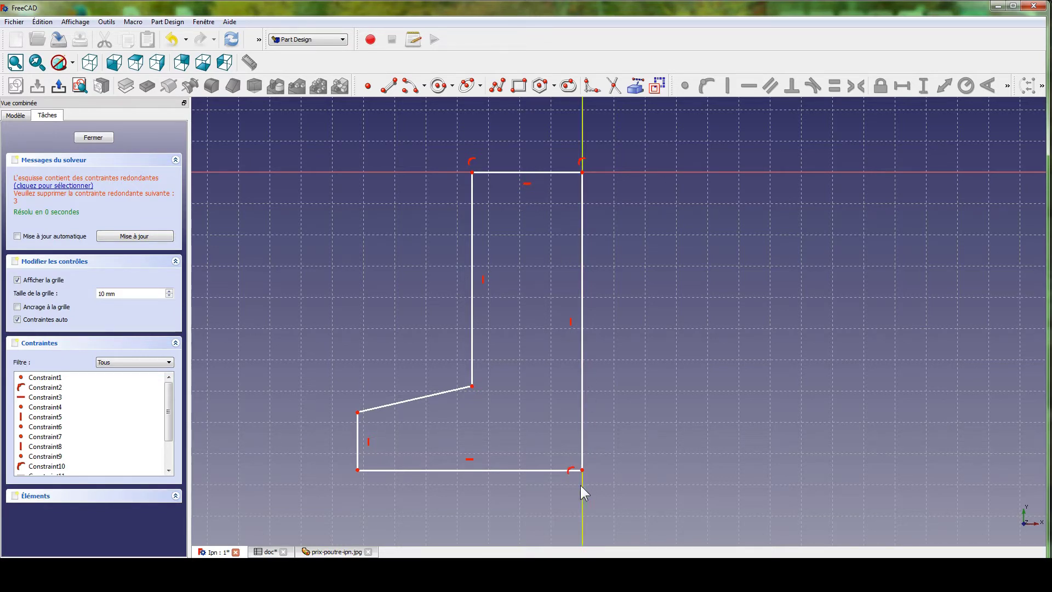
click(42, 187)
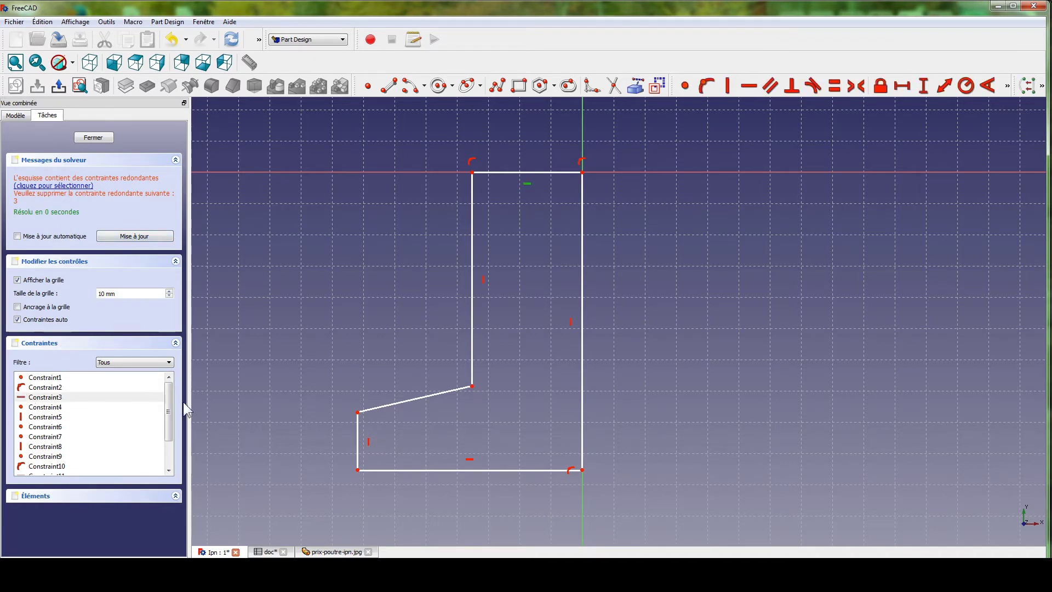
drag(169, 394, 169, 435)
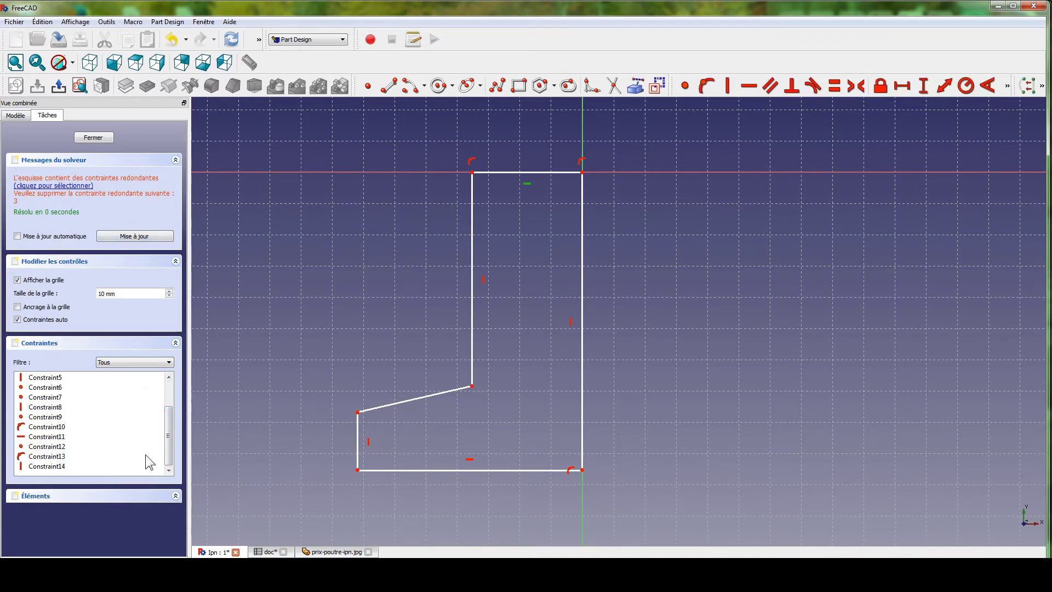
click(48, 466)
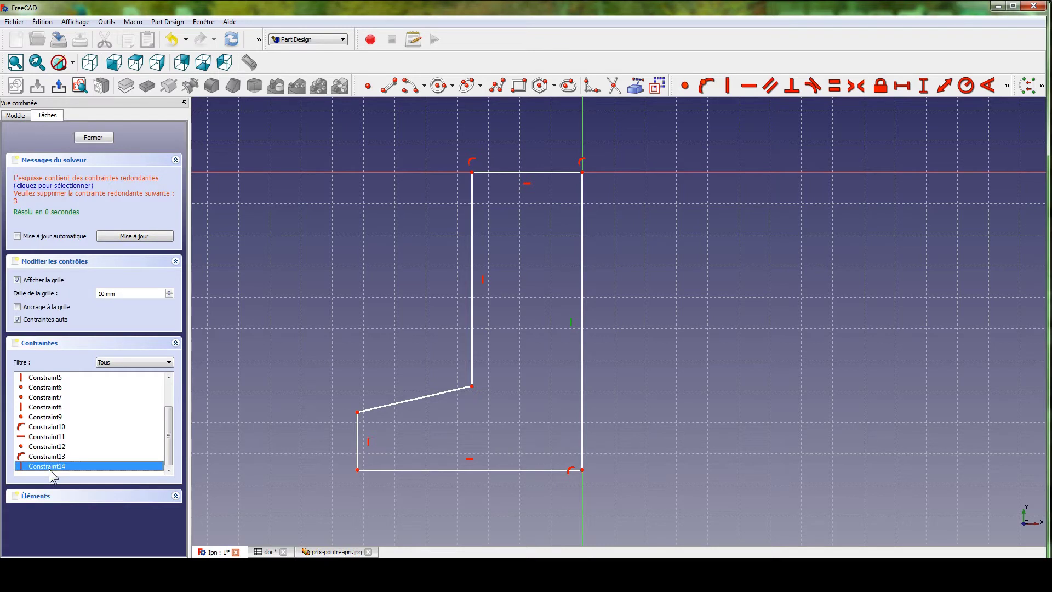
key(Delete)
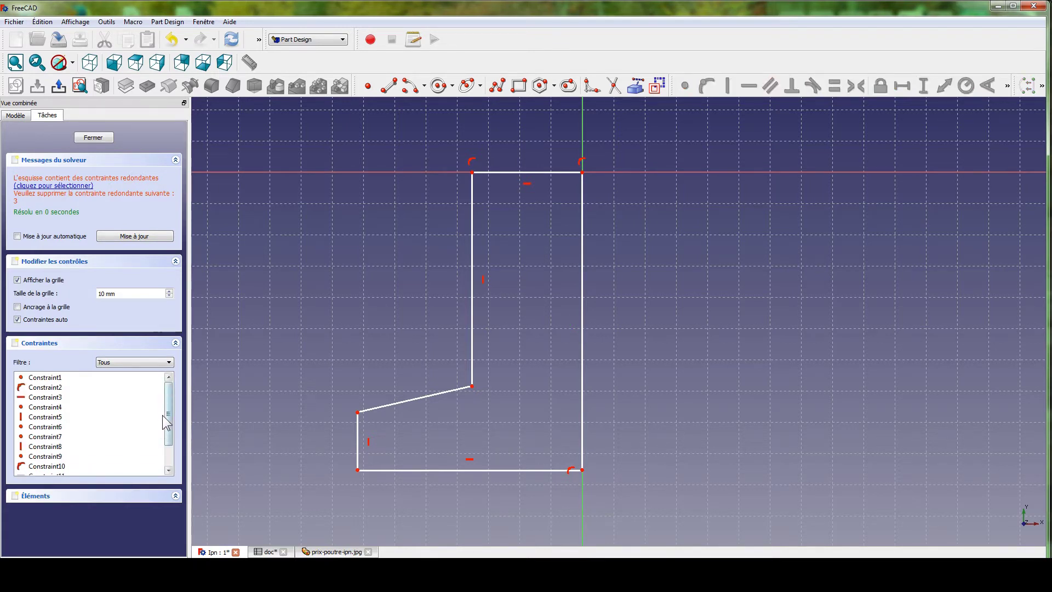
click(65, 396)
key(Delete)
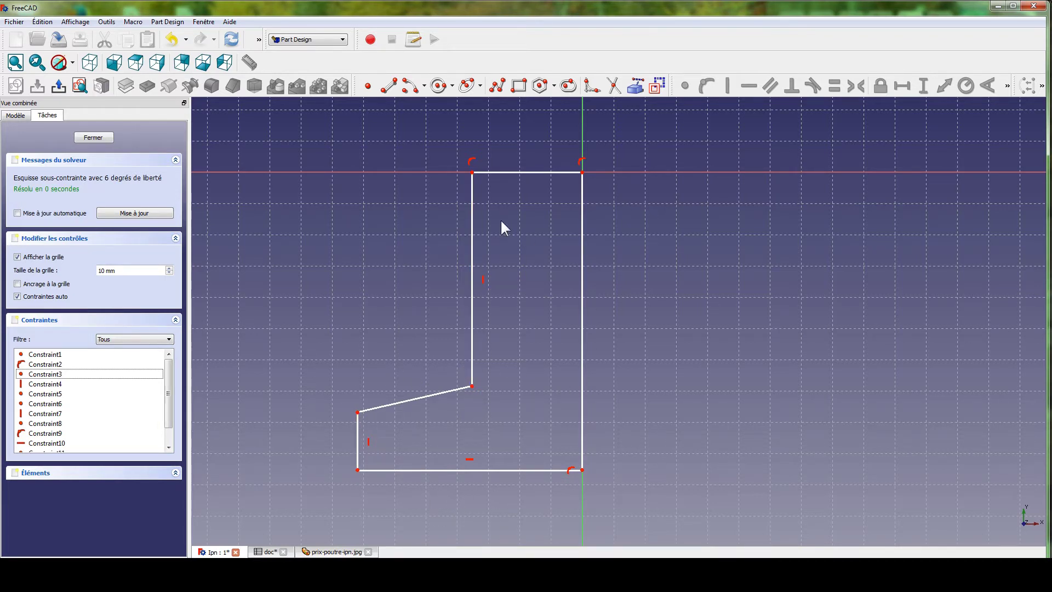
- Close the sketch and pad the profile by 10 mm
click(101, 137)
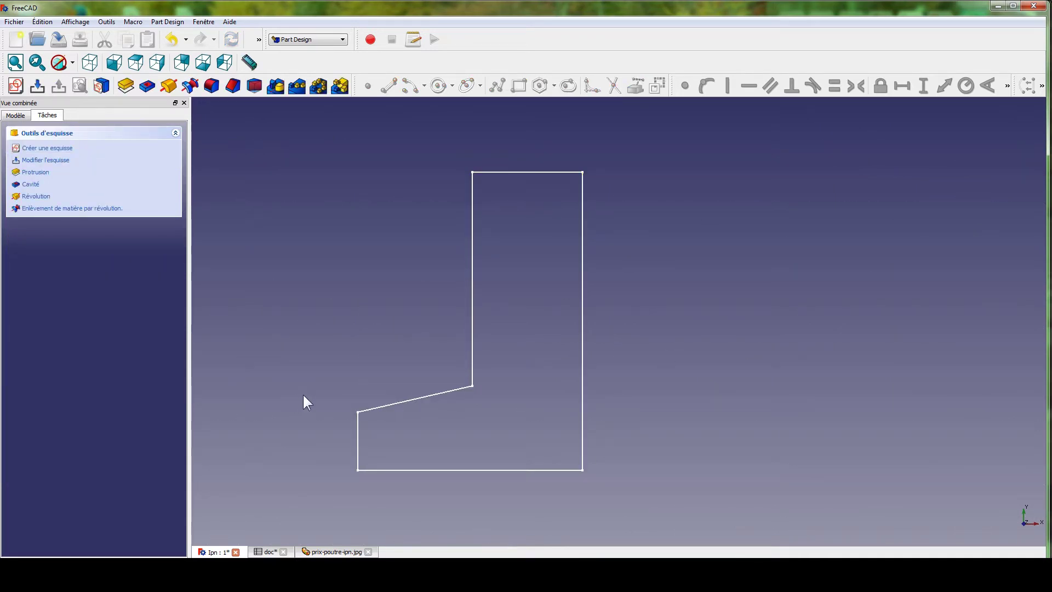
click(127, 87)
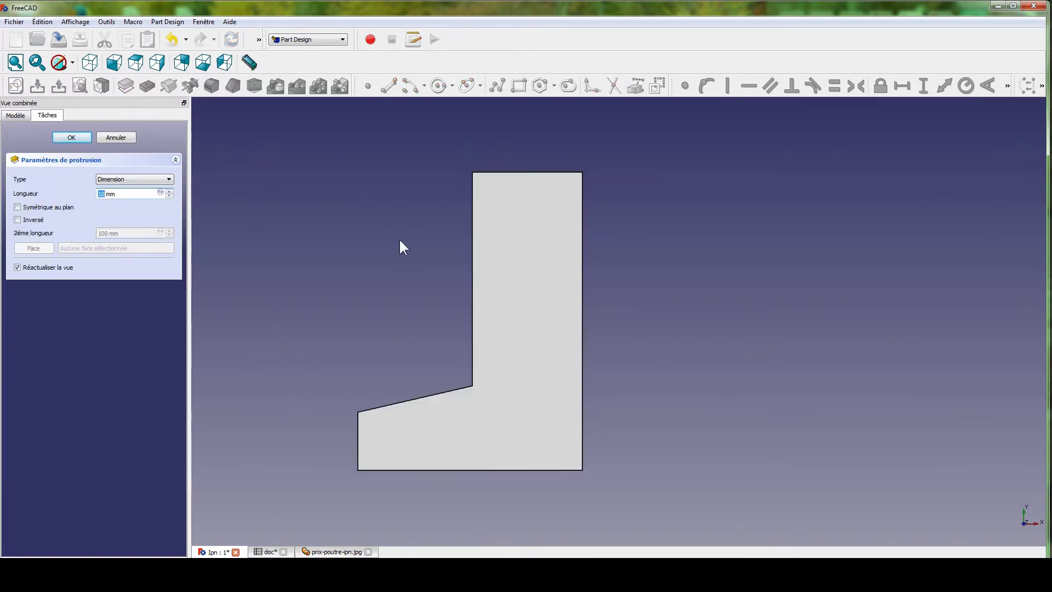
click(77, 137)
mouse_move(329, 277)
middle_down()
mouse_move(275, 334)
mouse_move(325, 279)
mouse_move(329, 291)
middle_up()
- Set the pad's length to 100 mm
click(22, 116)
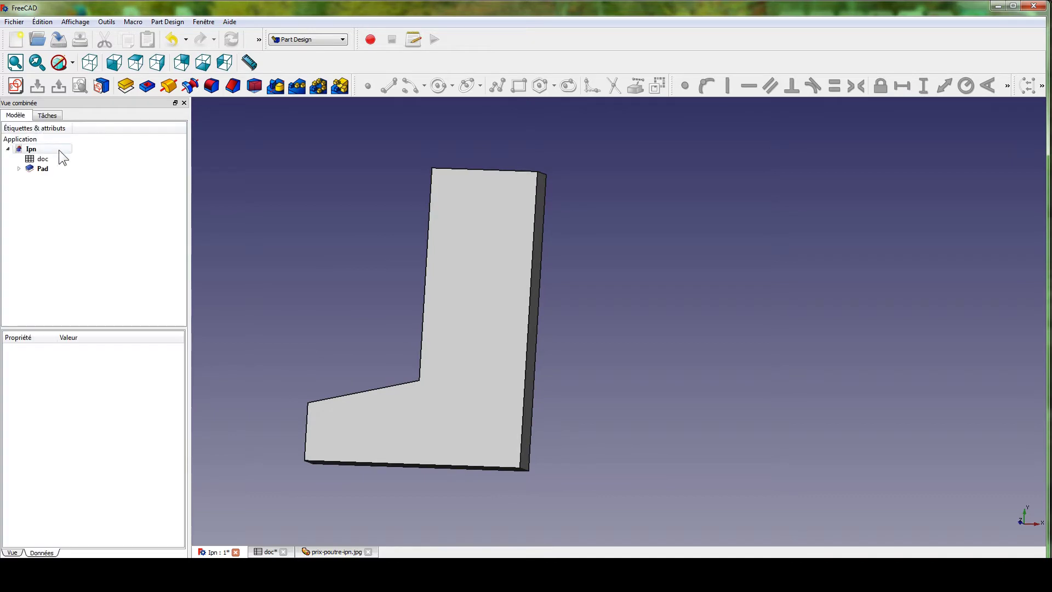
click(50, 172)
click(66, 405)
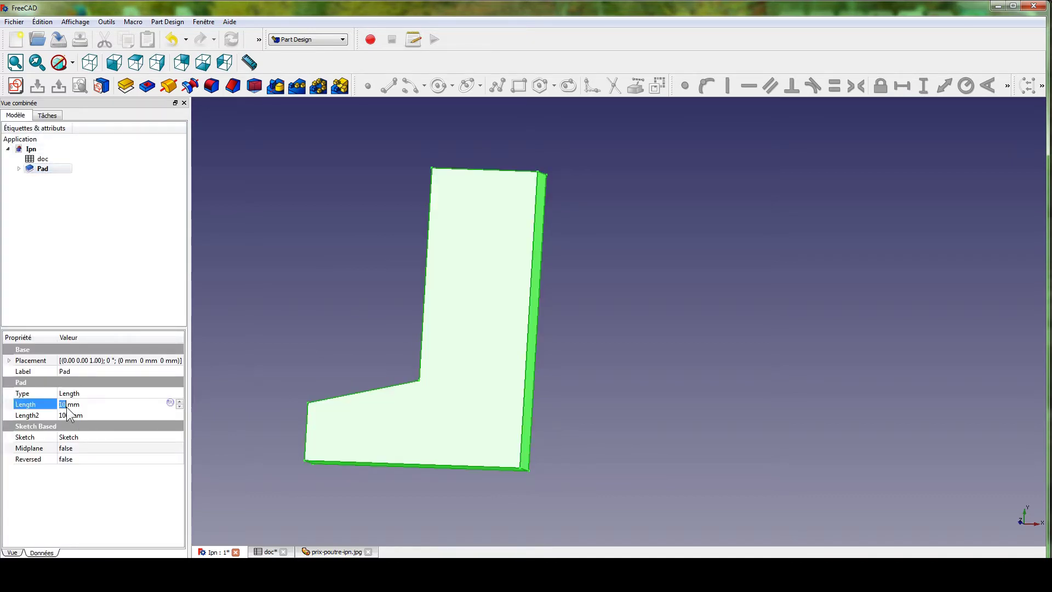
text(0)
key(Return)
click(343, 242)
middle_drag(343, 241, 354, 287)
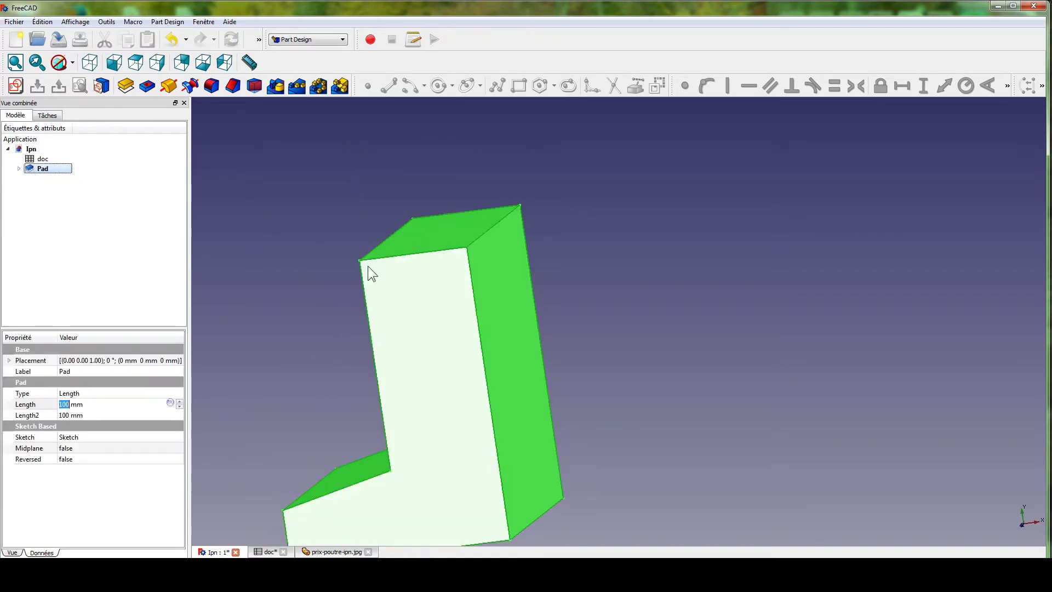
mouse_move(369, 272)
middle_down()
mouse_move(510, 247)
mouse_move(381, 291)
mouse_move(418, 281)
mouse_move(386, 280)
middle_up()
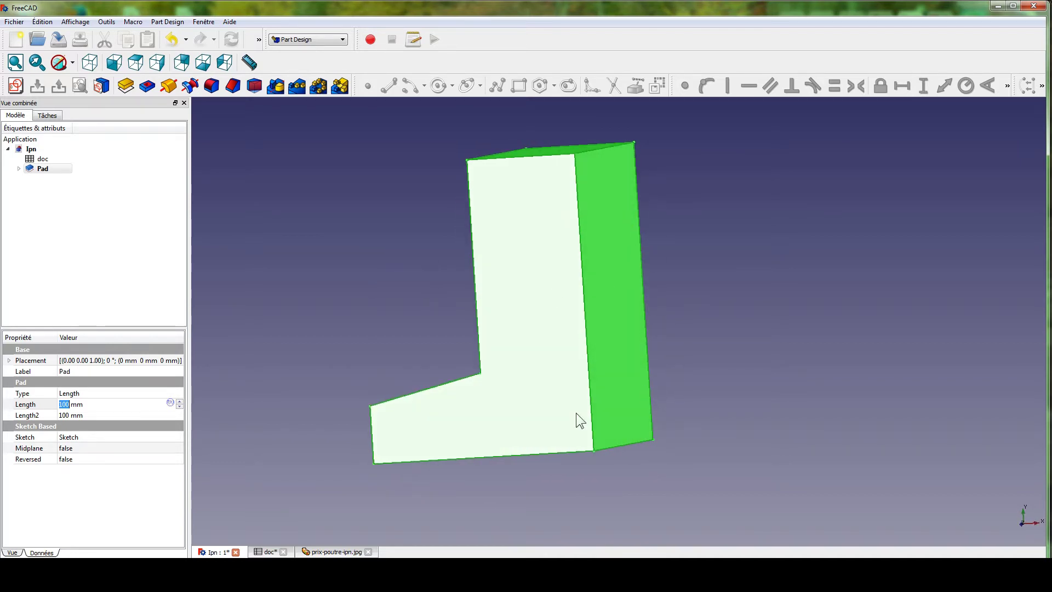
- Mirror the pad about the sketch's vertical axis
click(34, 194)
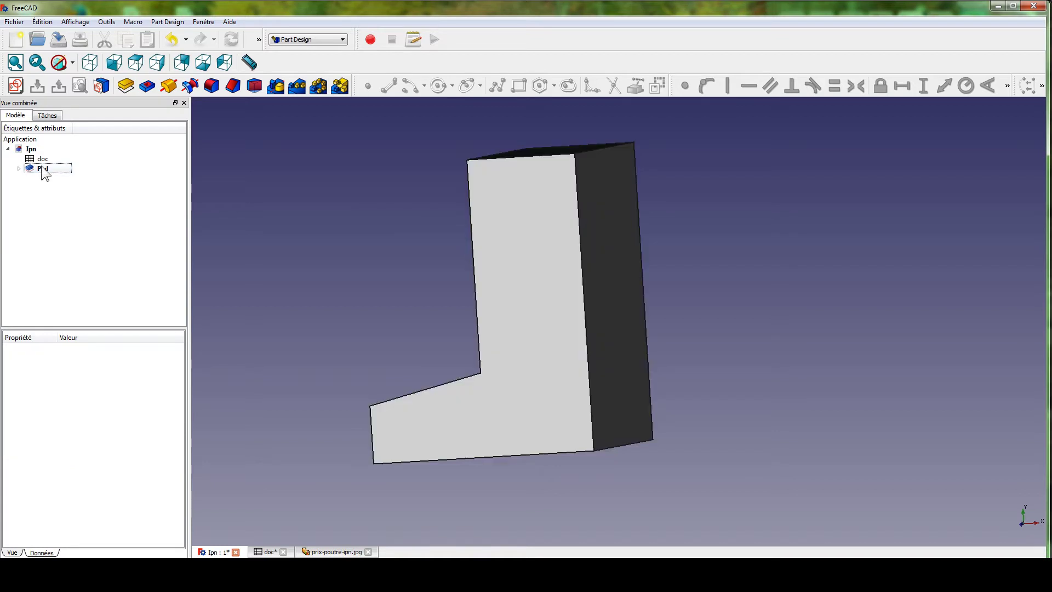
click(46, 170)
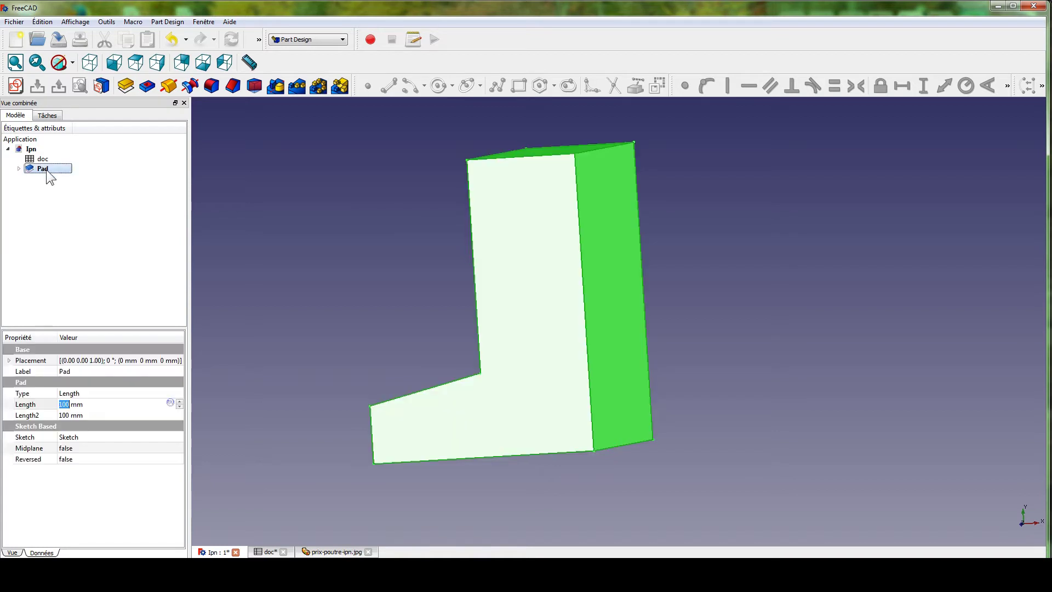
click(274, 92)
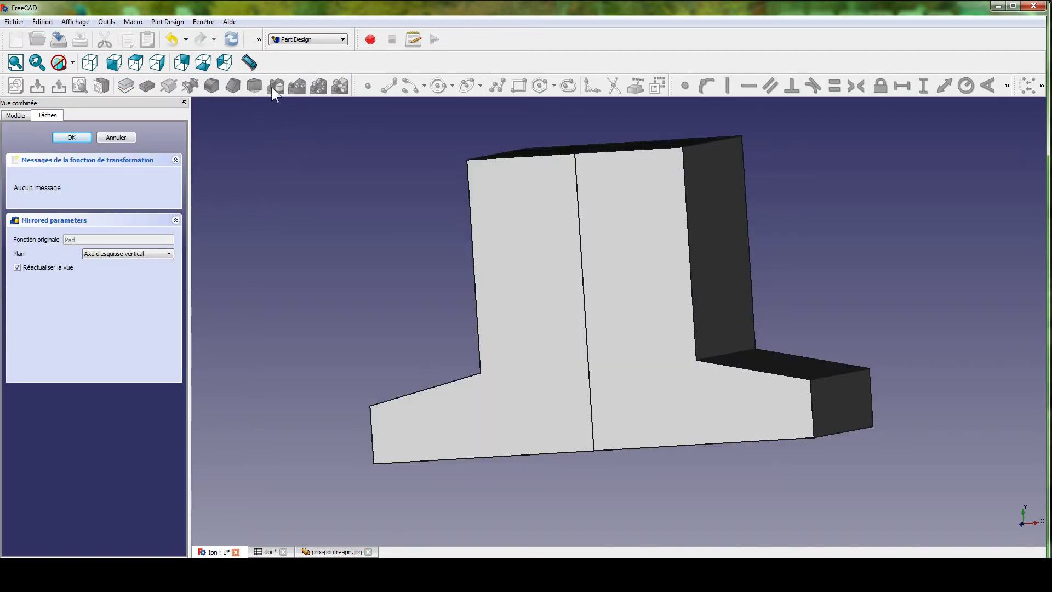
middle_drag(372, 187, 395, 200)
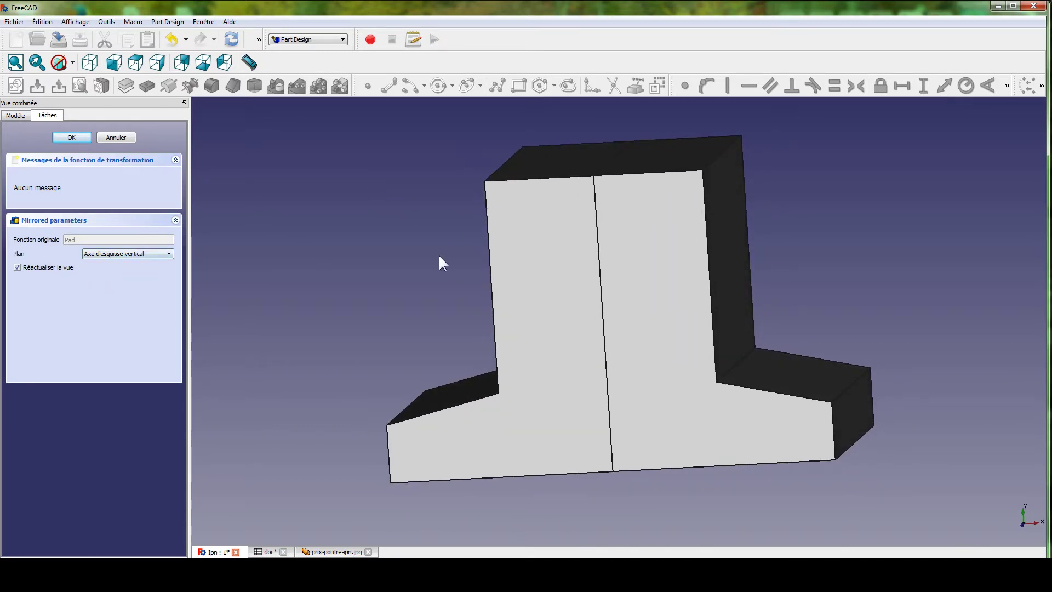
click(85, 139)
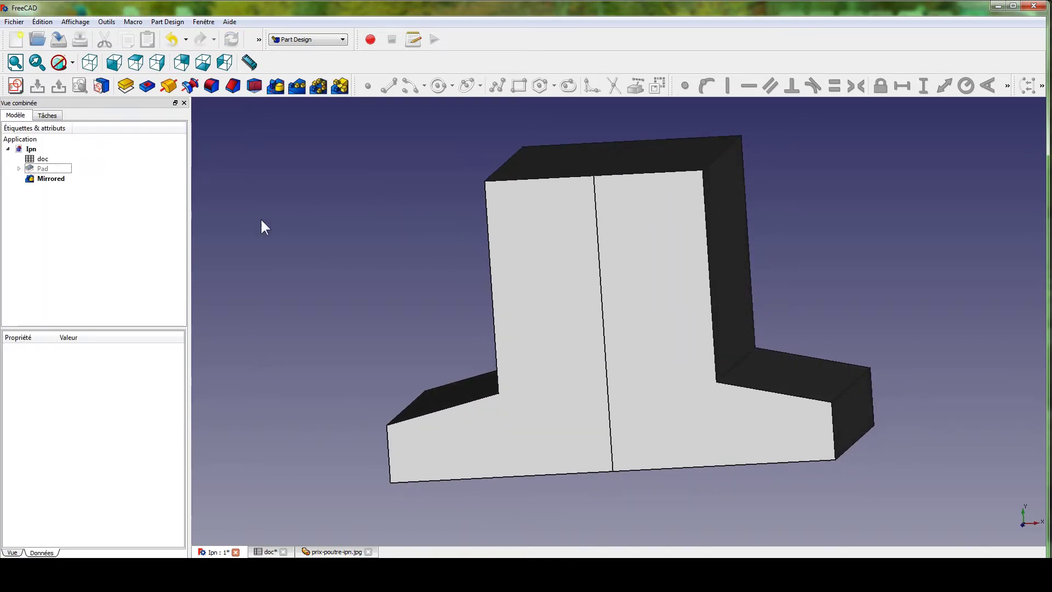
- Try to apply a second mirror to the mirrored feature and dismiss the message
middle_drag(426, 206, 385, 193)
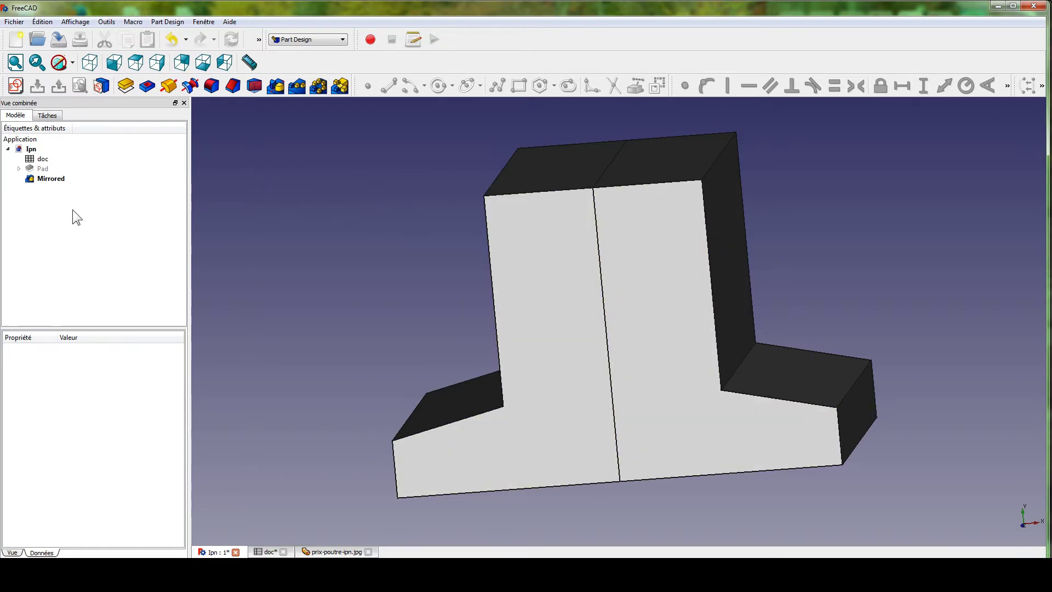
click(52, 179)
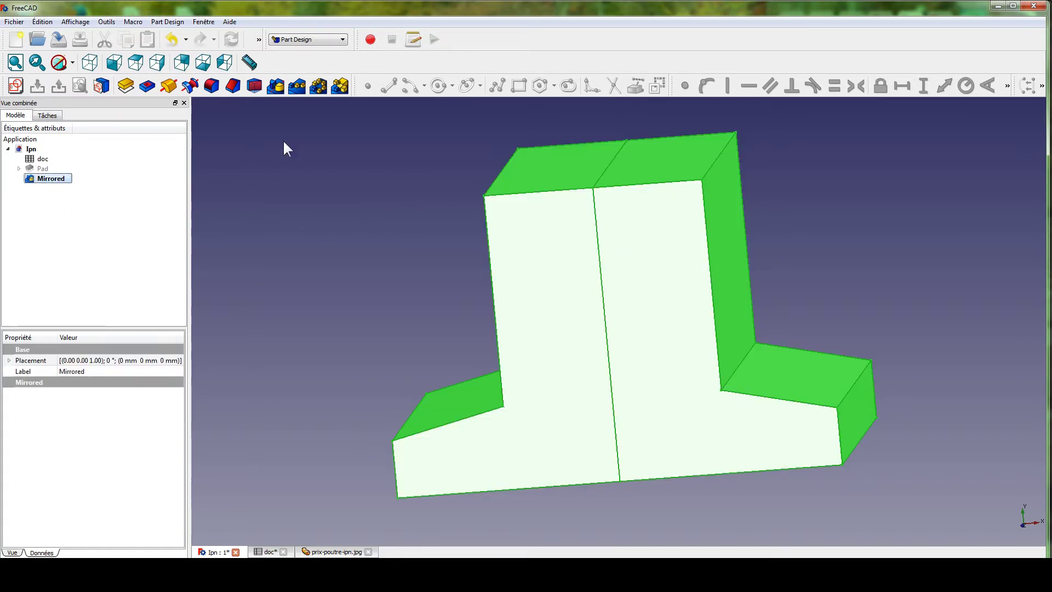
click(278, 88)
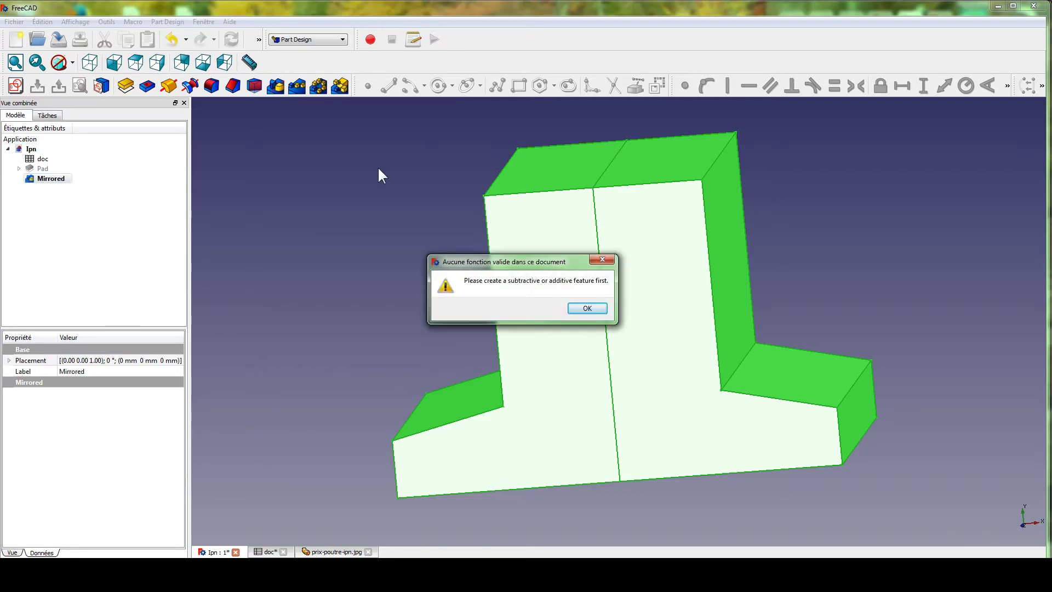
click(586, 309)
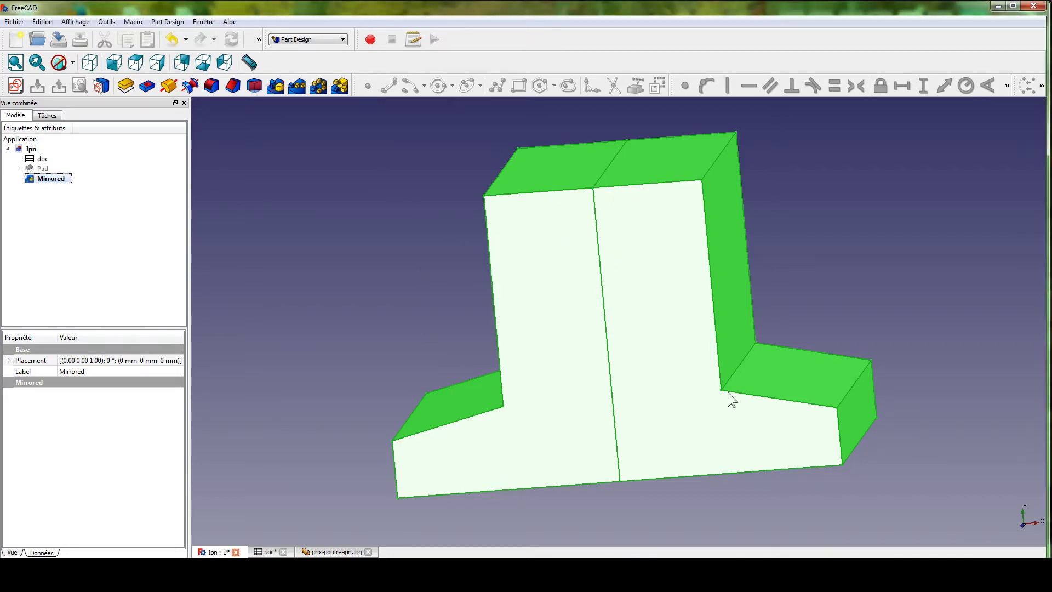
- Try again to apply the Mirrored operation to the existing mirrored feature and dismiss the message
middle_drag(544, 145, 544, 161)
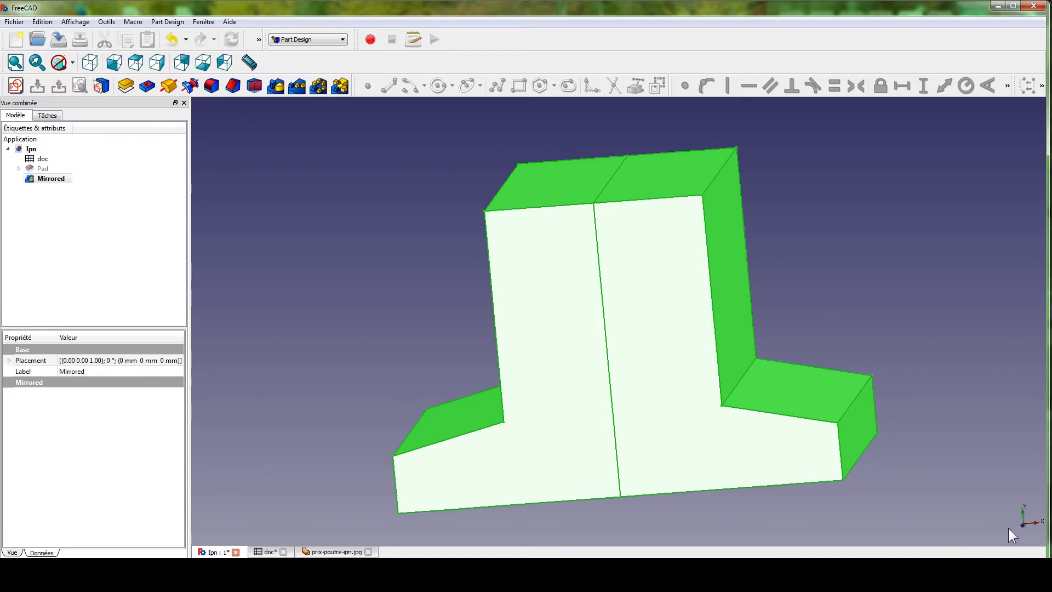
middle_drag(951, 387, 893, 405)
click(47, 217)
click(38, 181)
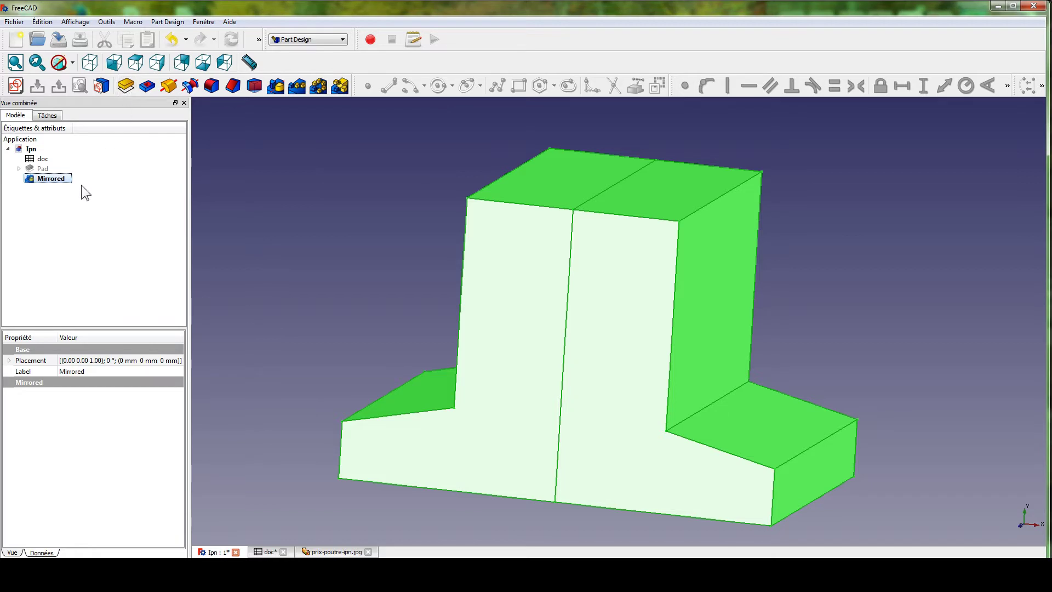
click(66, 189)
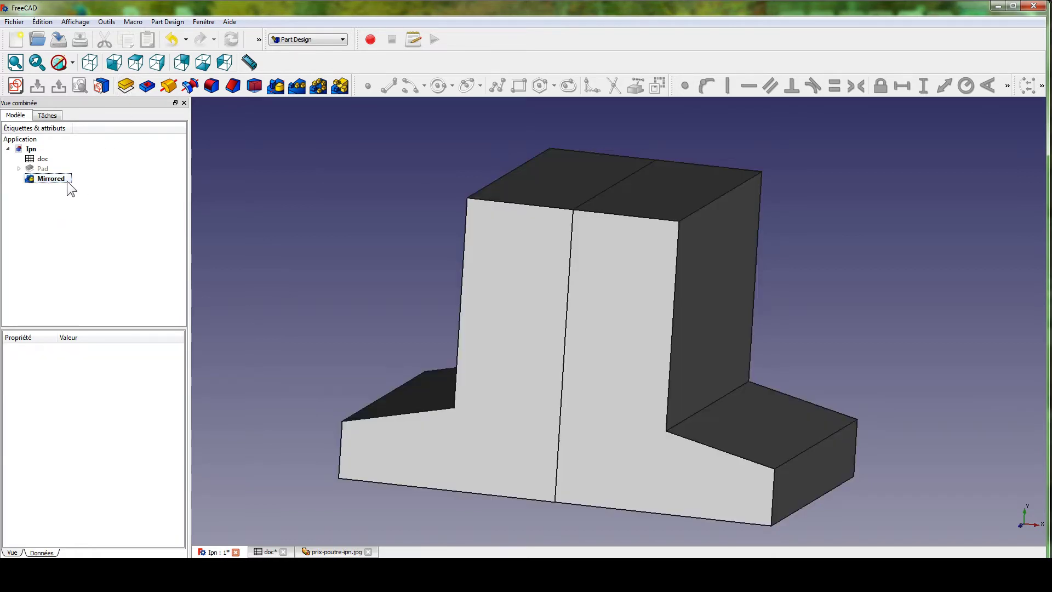
click(42, 168)
click(51, 179)
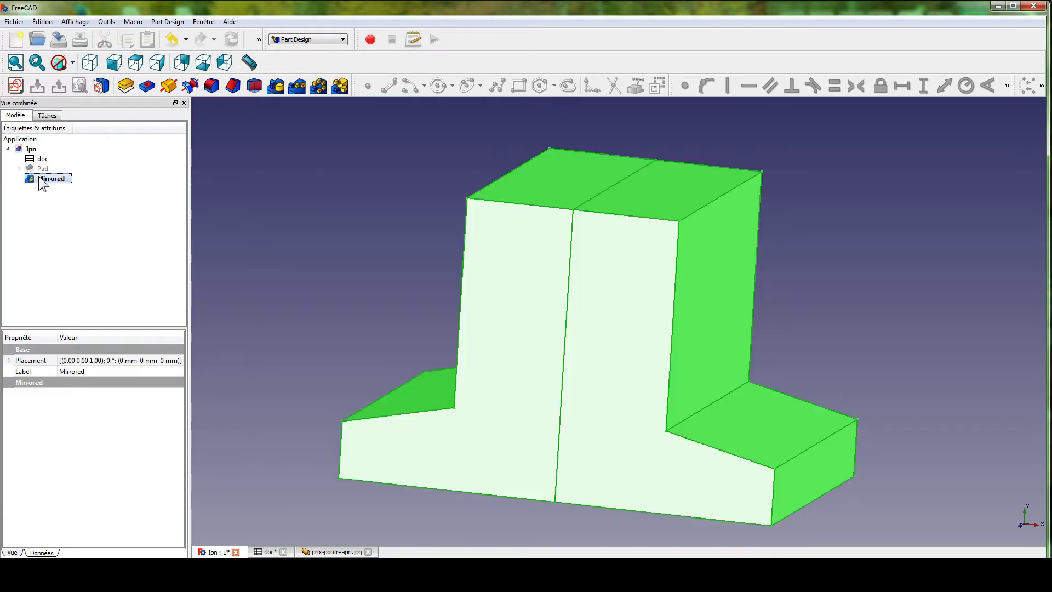
click(273, 90)
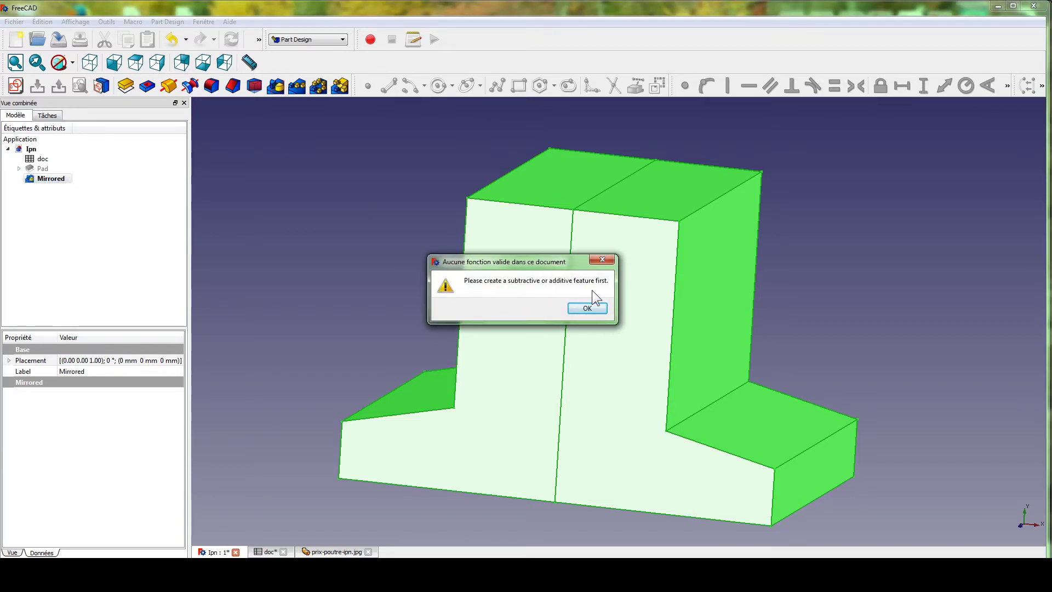
click(594, 309)
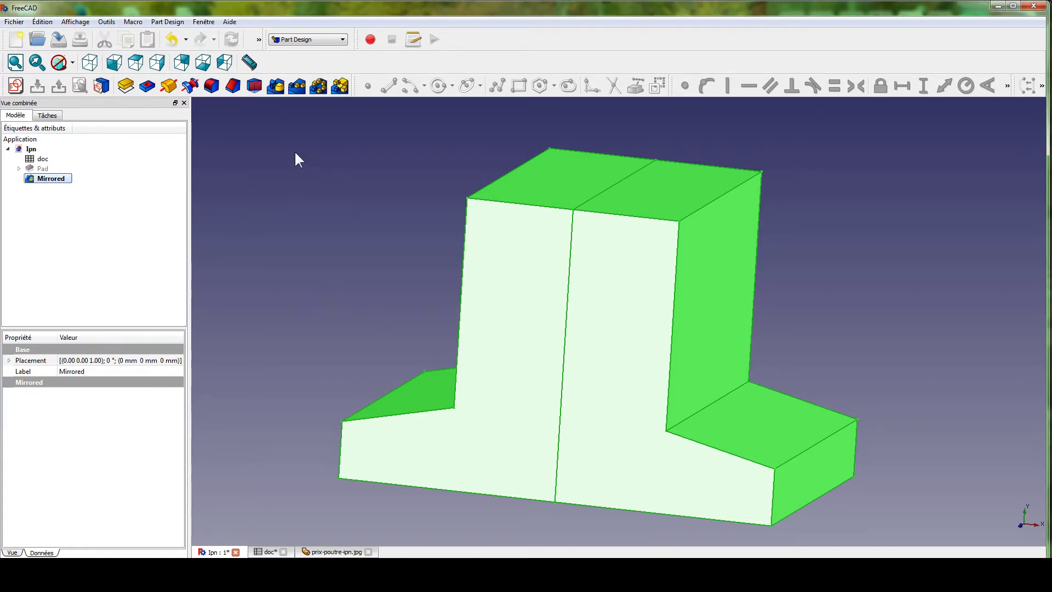
- Switch to the Draft workbench and create an array from the mirrored feature
click(340, 37)
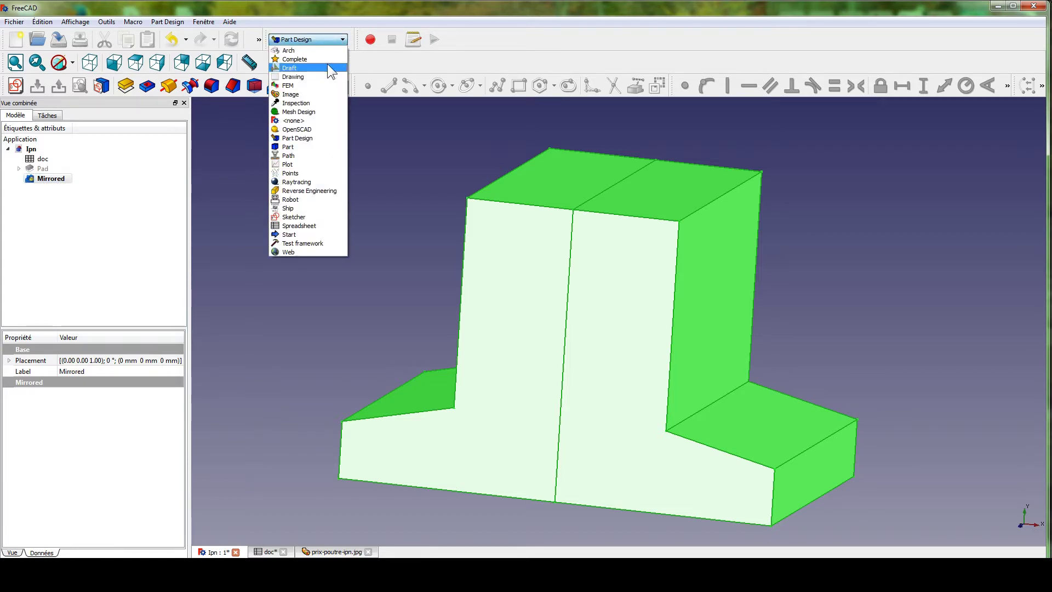
click(328, 68)
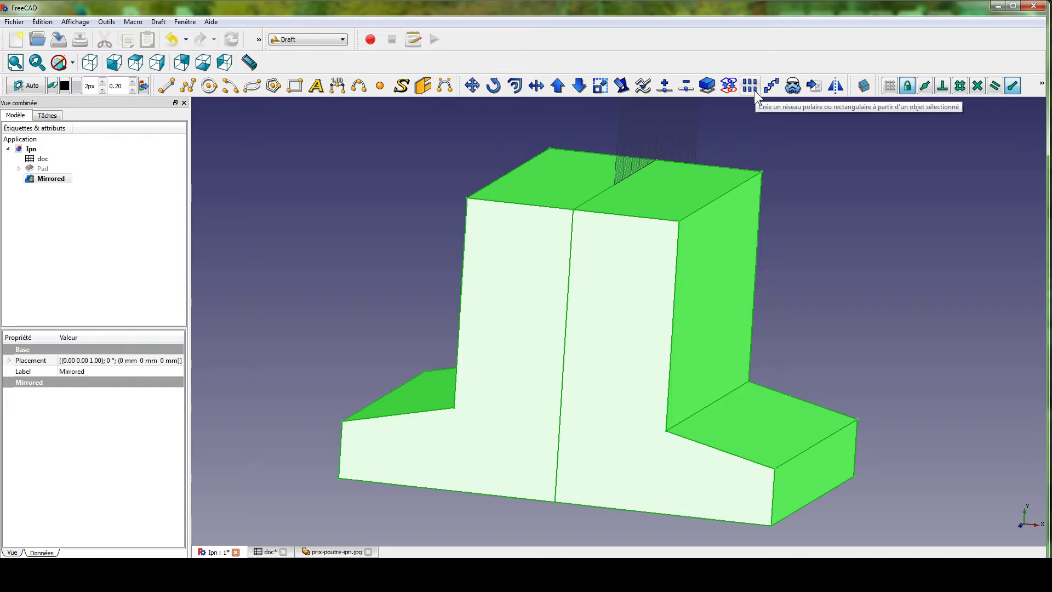
click(754, 90)
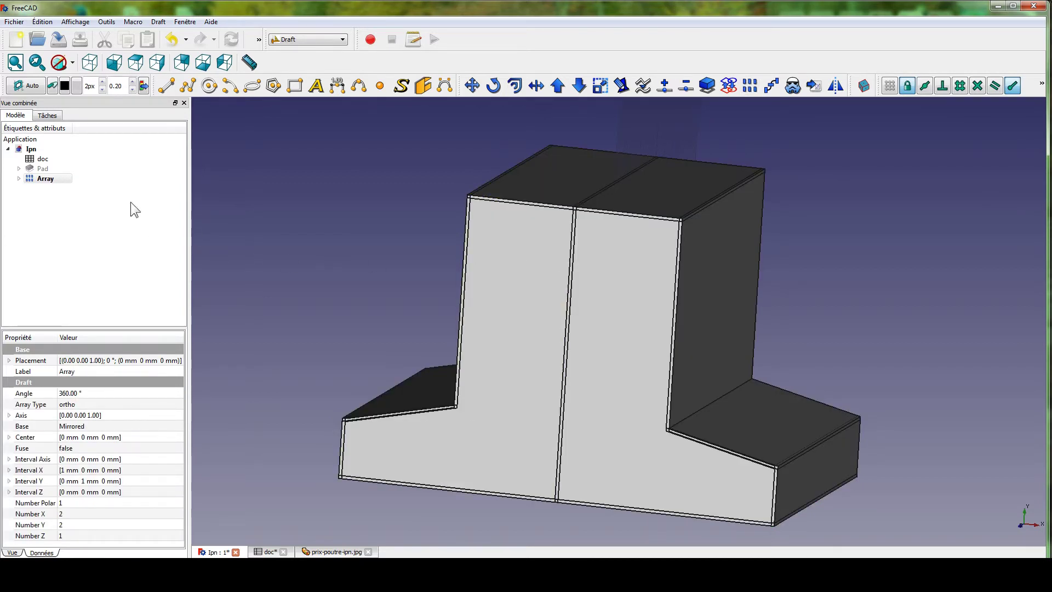
click(19, 179)
click(19, 179)
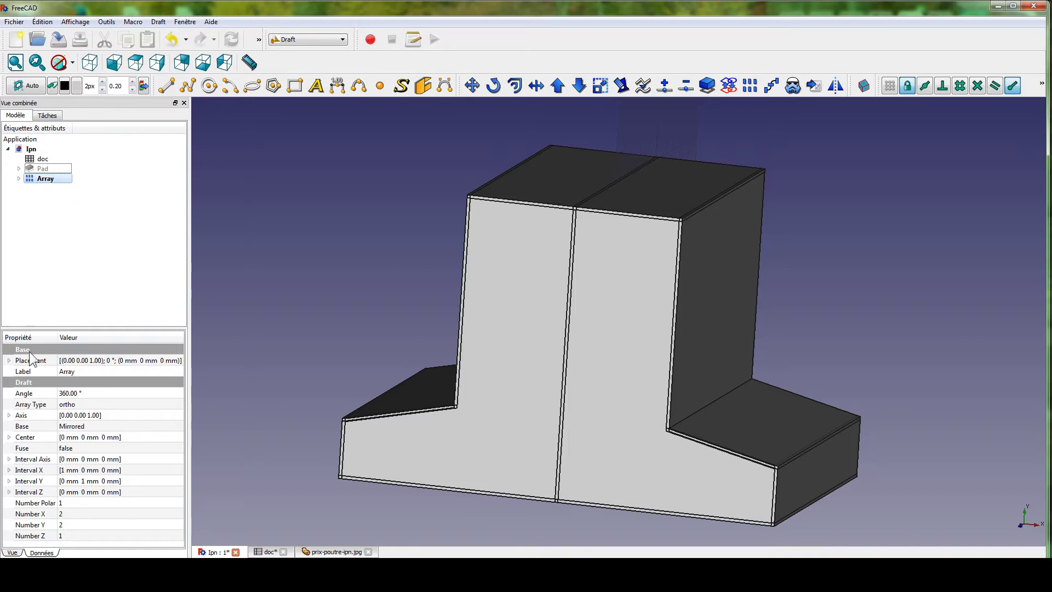
- Change the array type to polar and set its polar number to 2
click(70, 405)
click(69, 405)
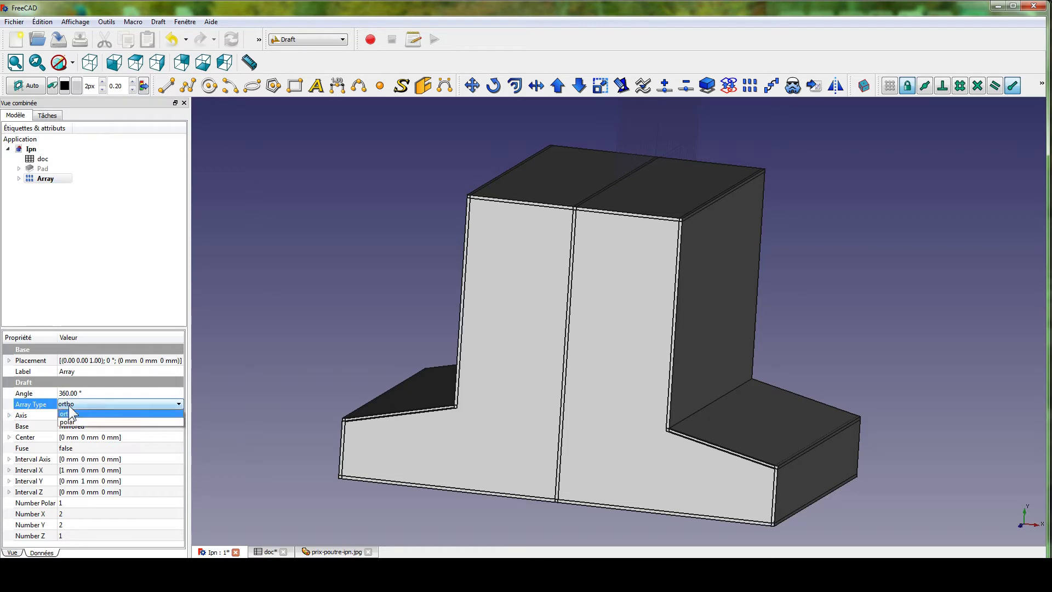
click(75, 422)
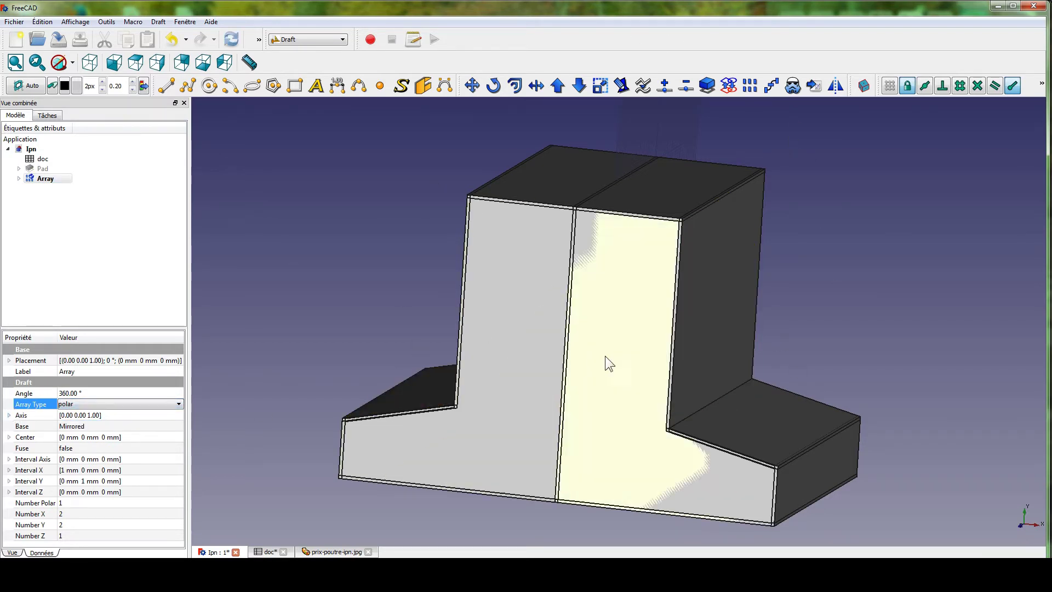
click(67, 502)
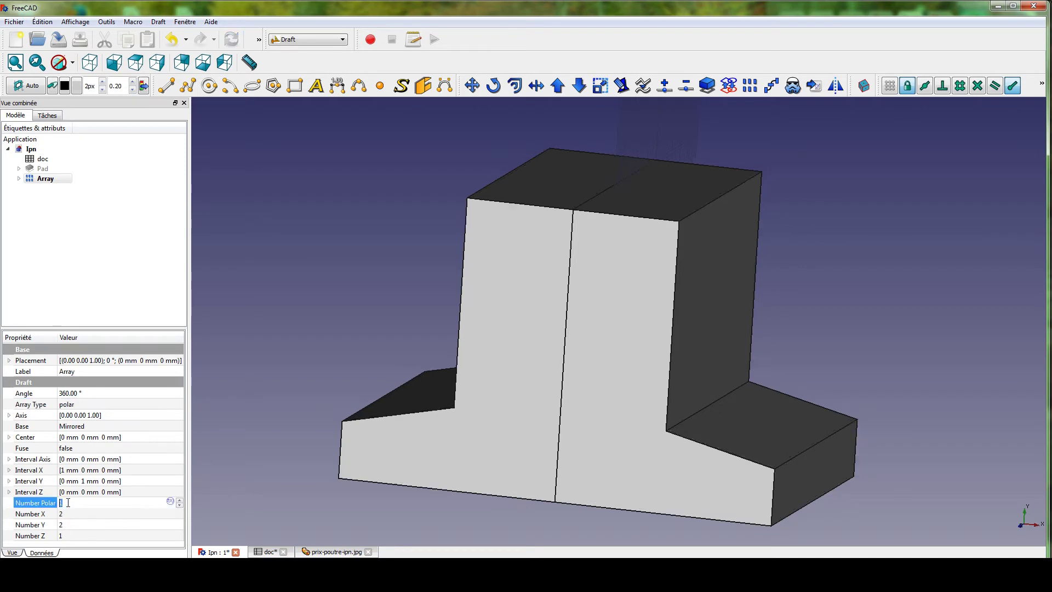
click(180, 499)
click(281, 404)
scroll(406, 212, down, 5)
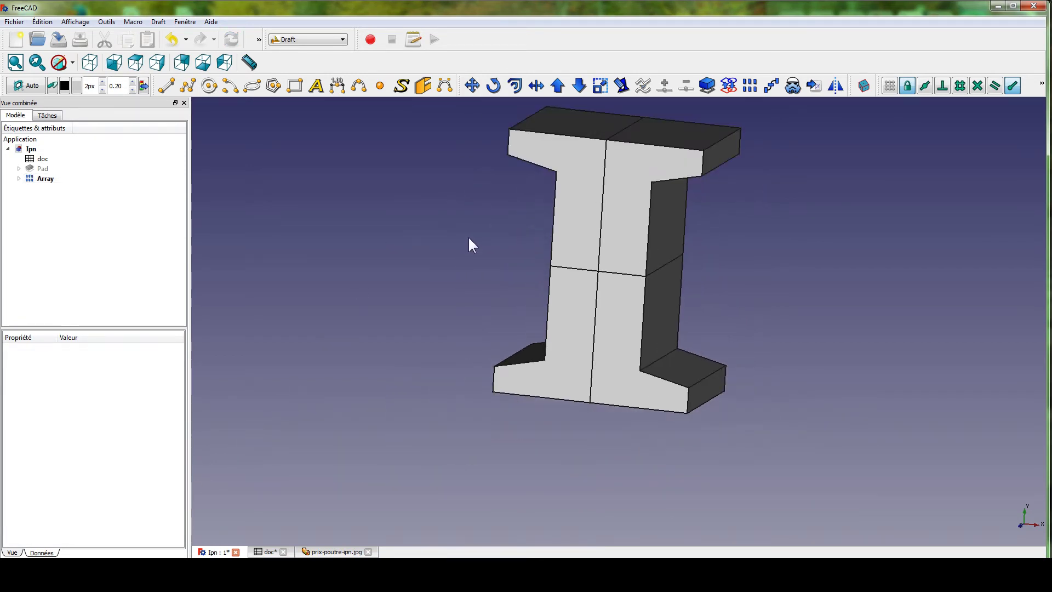
- Set the array's Fuse property to true so its copies are merged into one solid
middle_drag(469, 239, 509, 296)
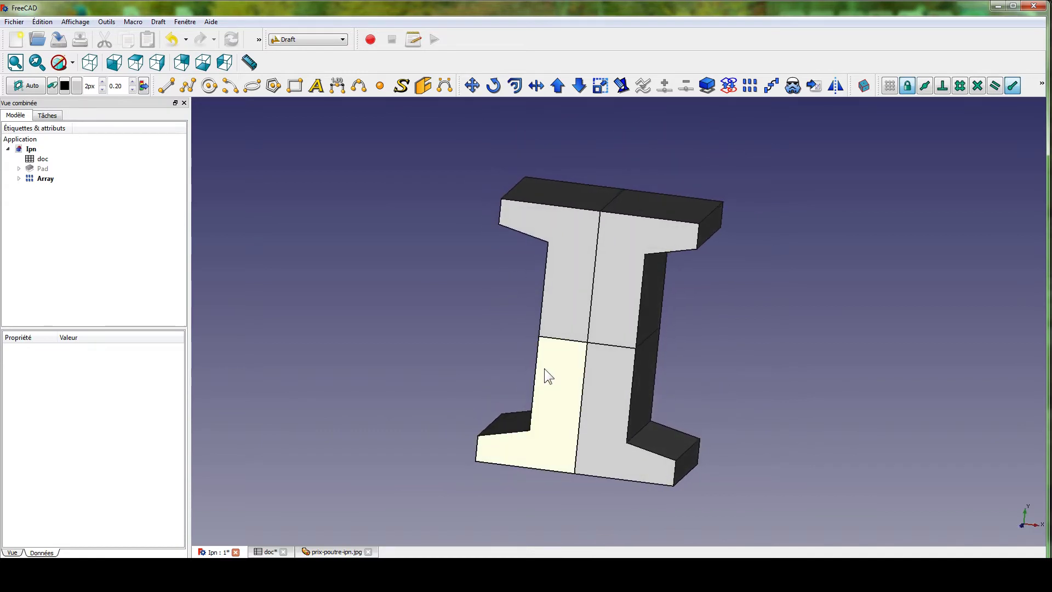
middle_drag(596, 359, 516, 480)
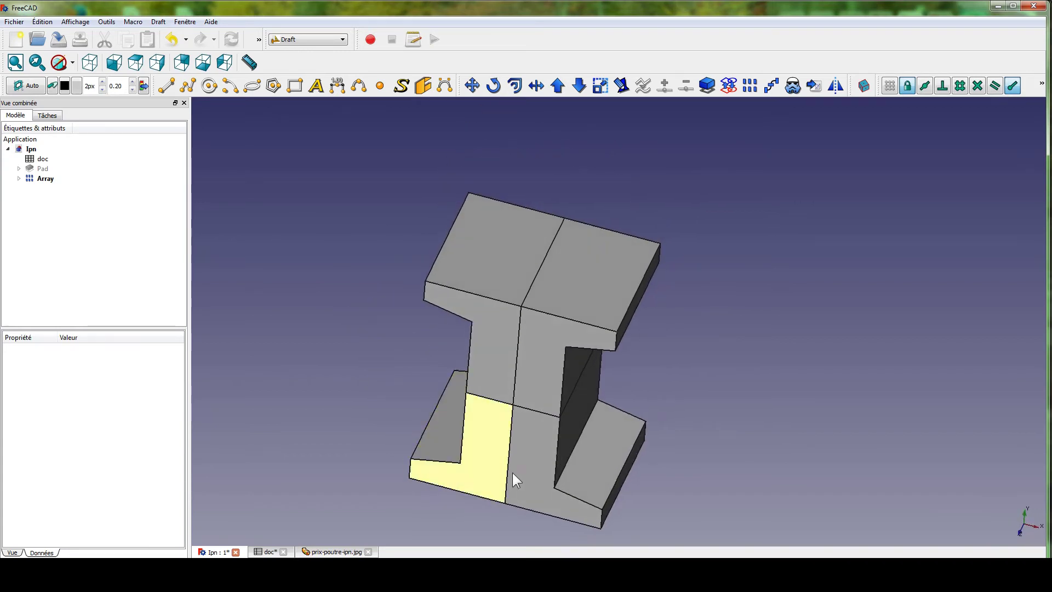
middle_drag(544, 356, 609, 400)
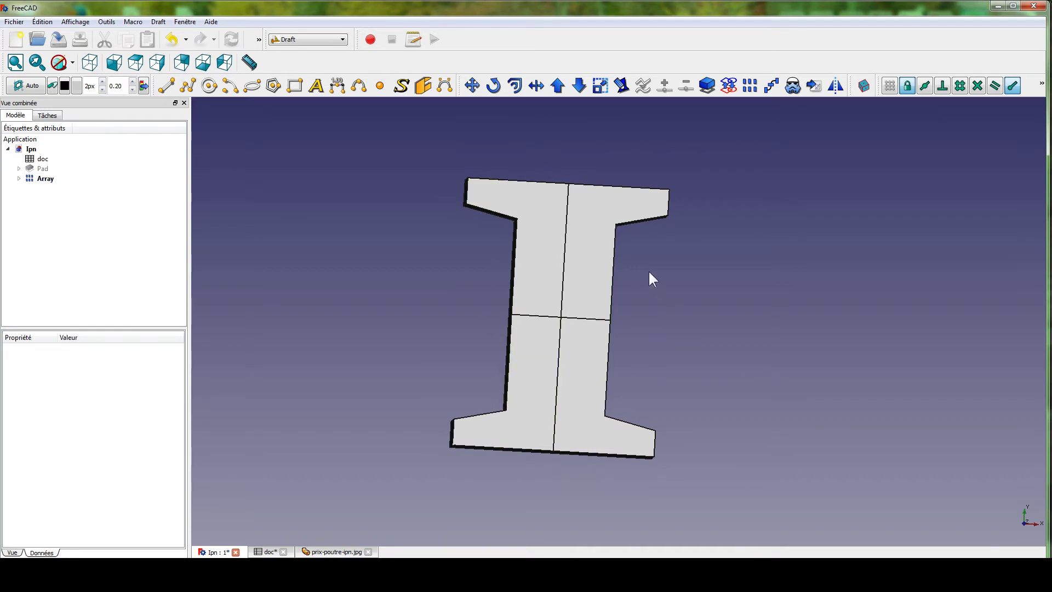
middle_drag(652, 279, 613, 284)
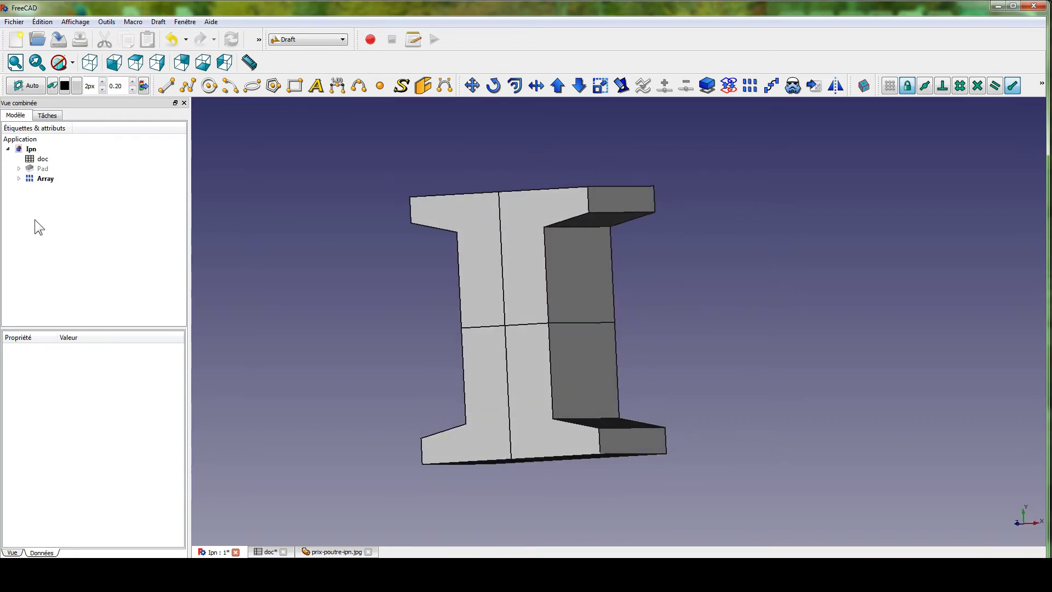
click(45, 178)
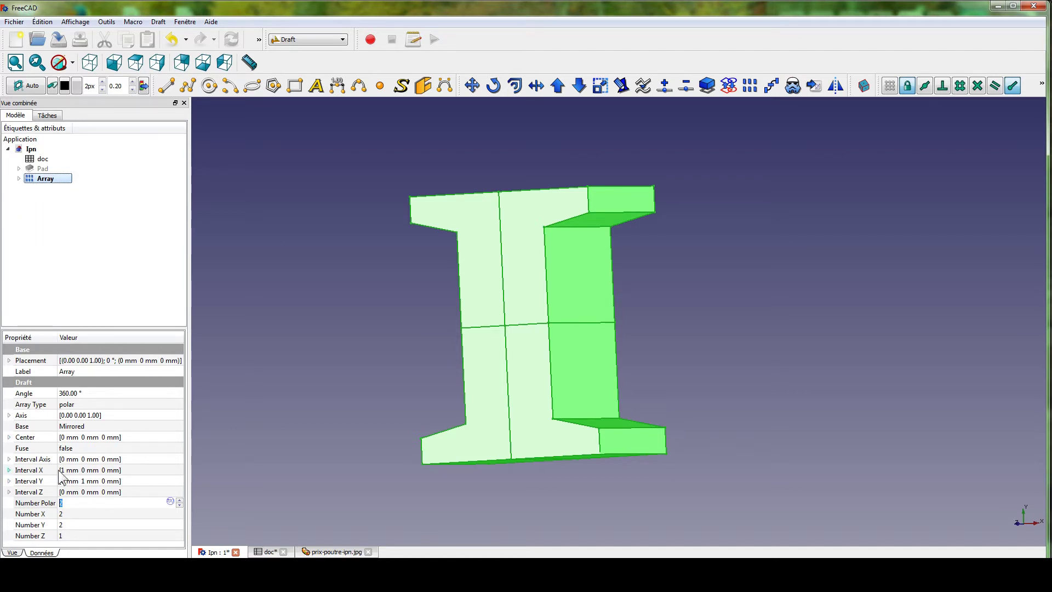
click(66, 449)
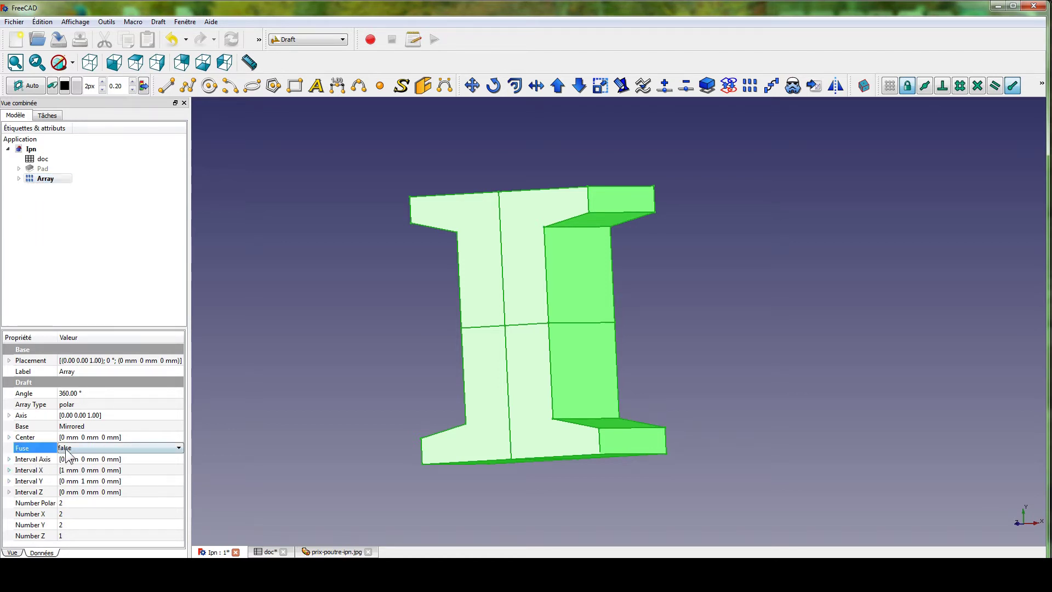
click(67, 449)
click(70, 467)
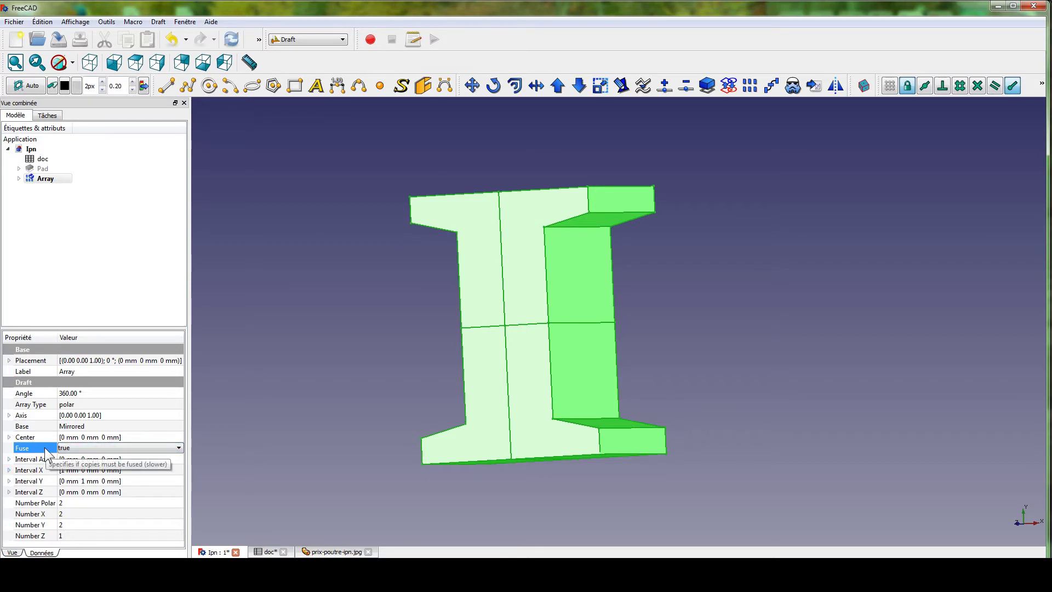
click(419, 411)
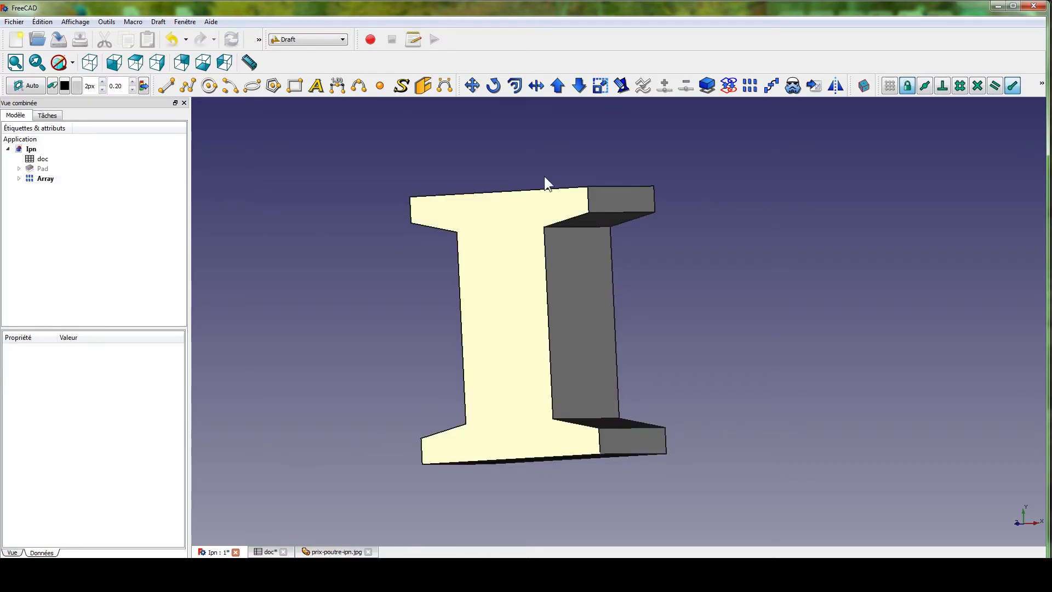
click(37, 179)
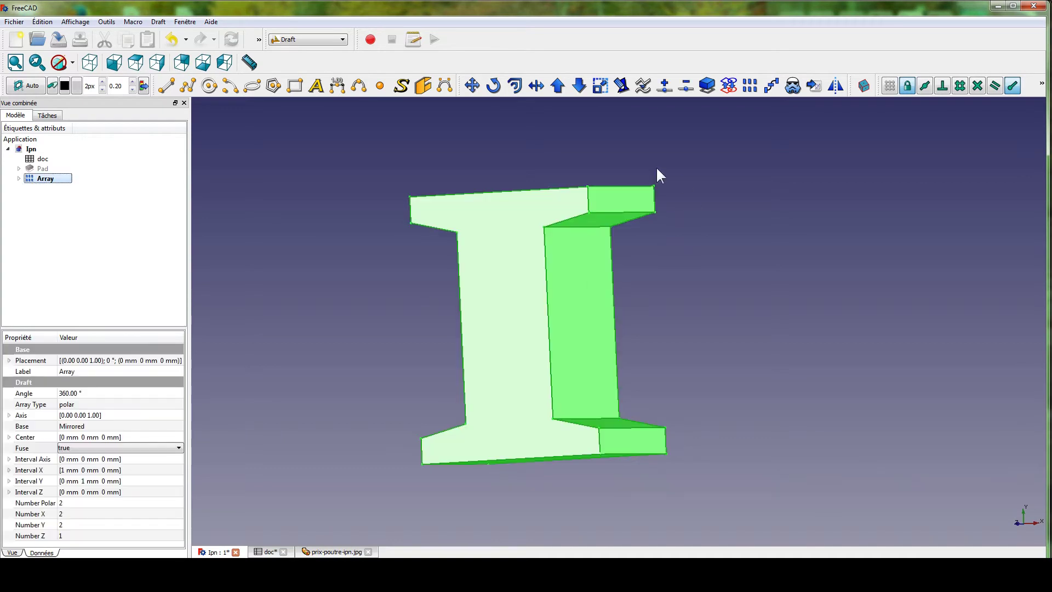
middle_drag(298, 292, 407, 345)
click(407, 345)
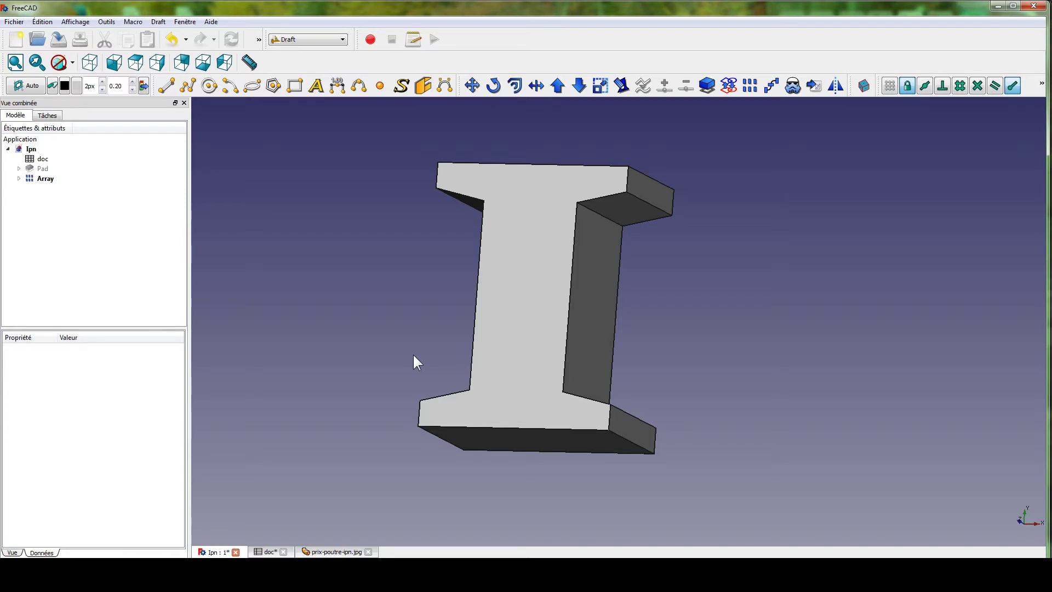
mouse_move(416, 268)
middle_down()
mouse_move(434, 272)
mouse_move(435, 247)
mouse_move(456, 252)
mouse_move(436, 279)
mouse_move(409, 263)
middle_up()
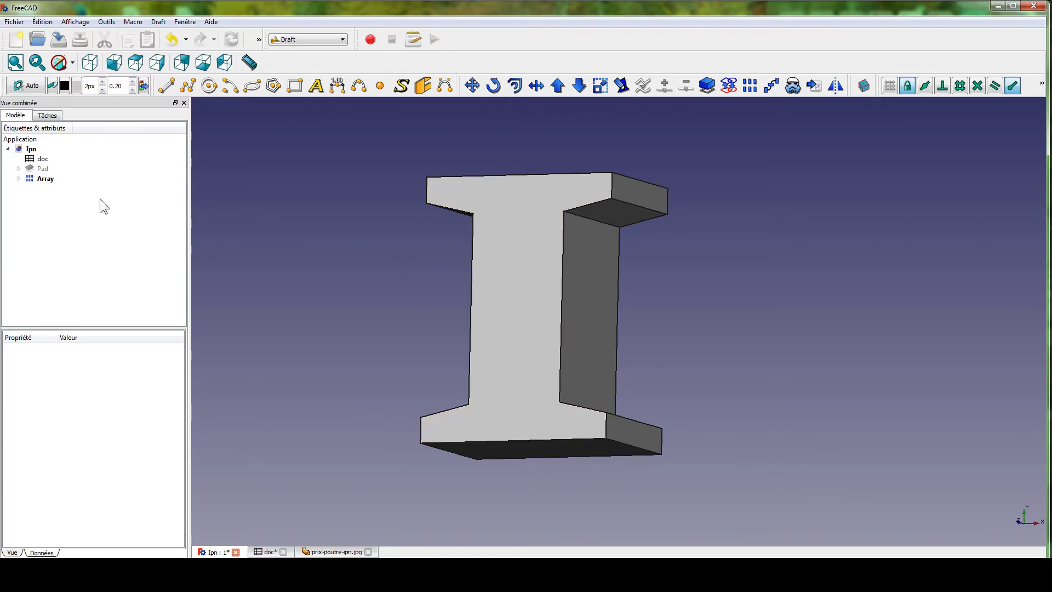
- Hide the array and make the sketch beneath the pad visible
click(44, 179)
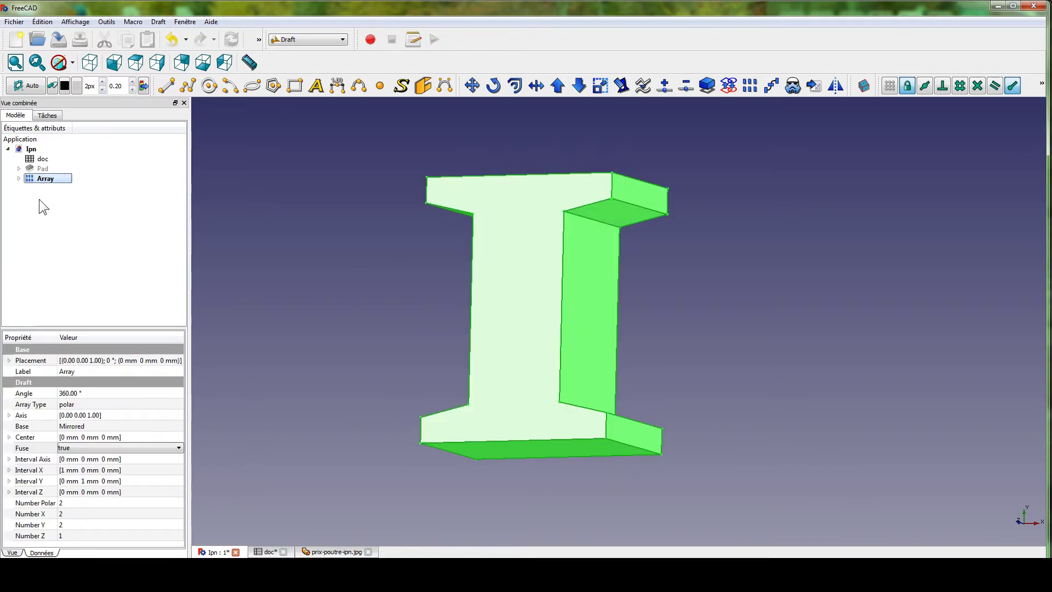
click(19, 179)
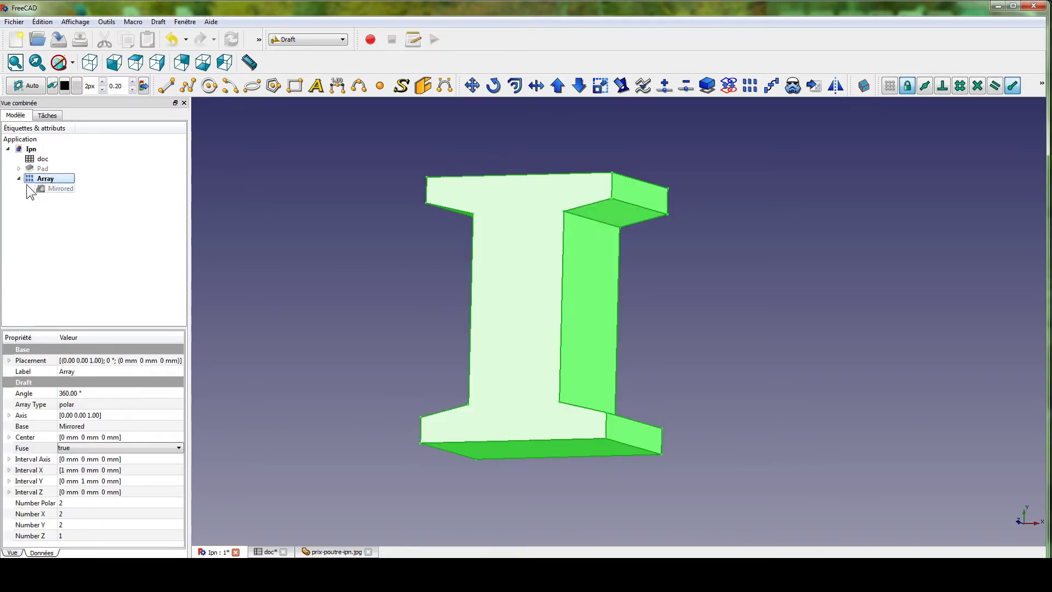
key(space)
click(19, 168)
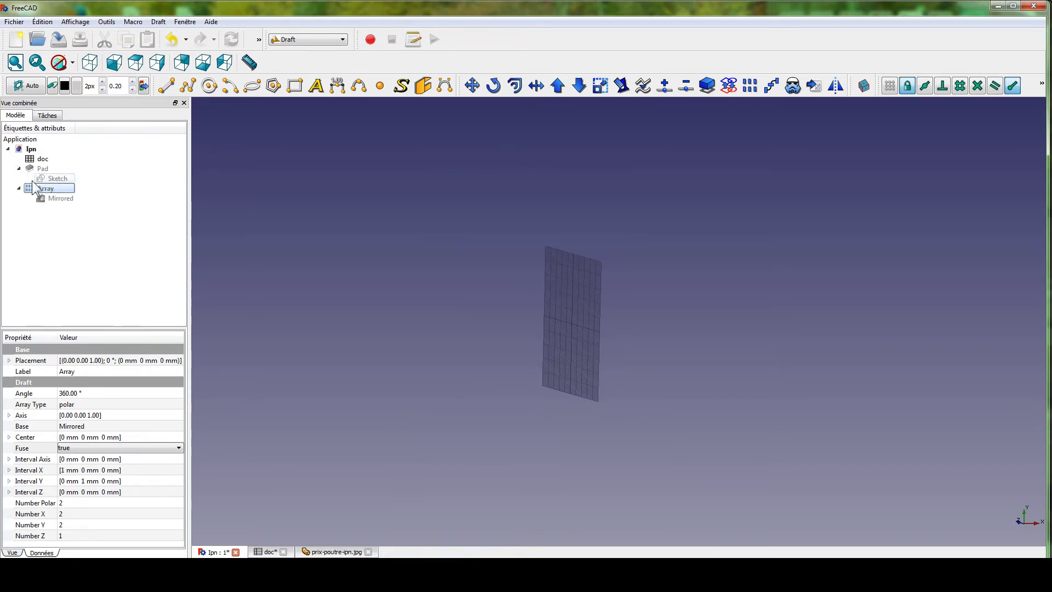
click(55, 178)
key(space)
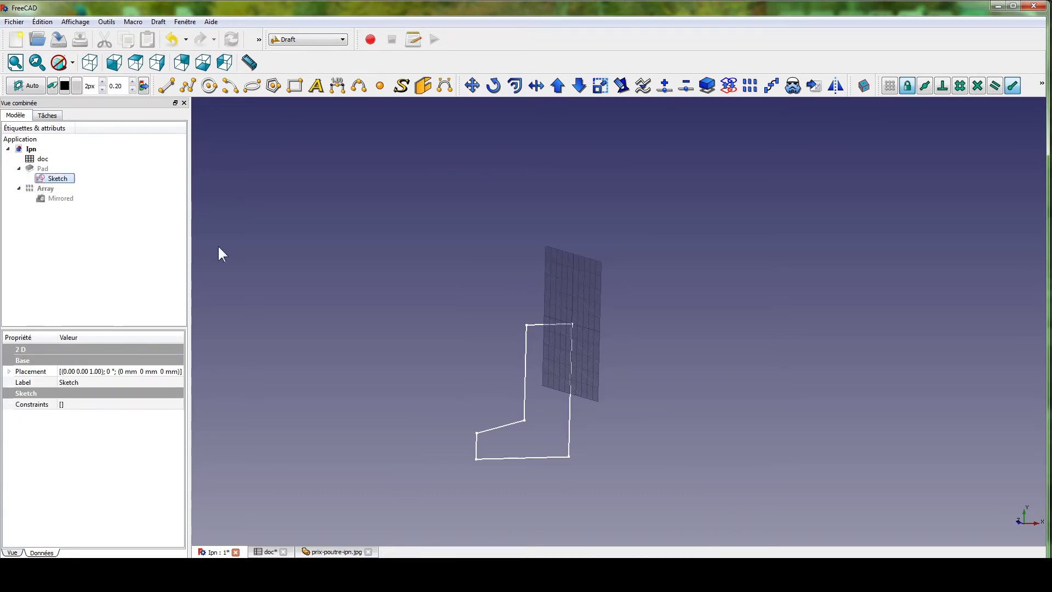
- Open the pad's sketch for editing and bring up the browser window with the I-beam dimension diagram beside it
double_click(66, 178)
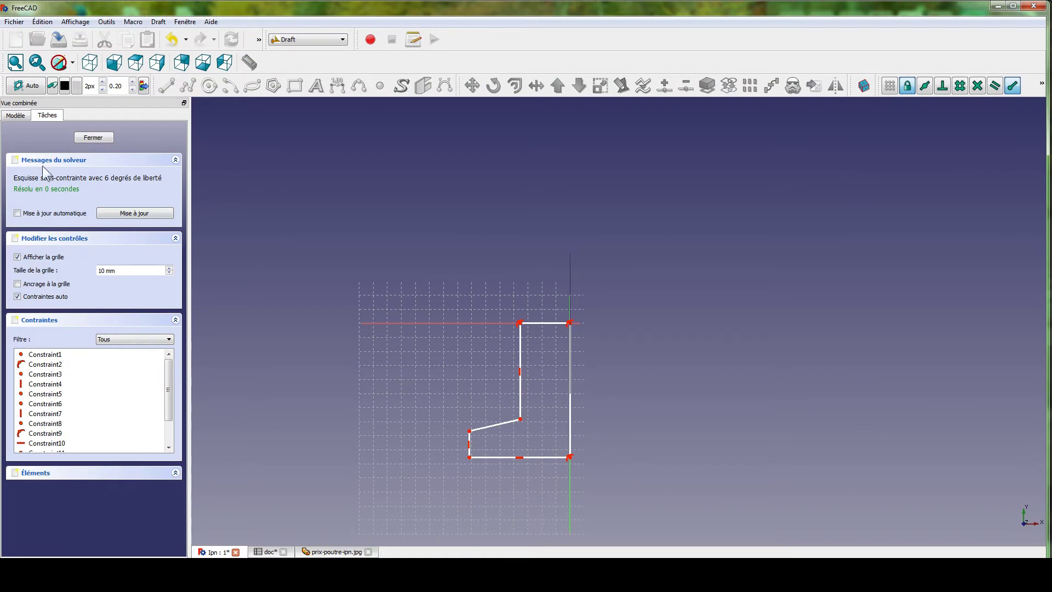
click(93, 137)
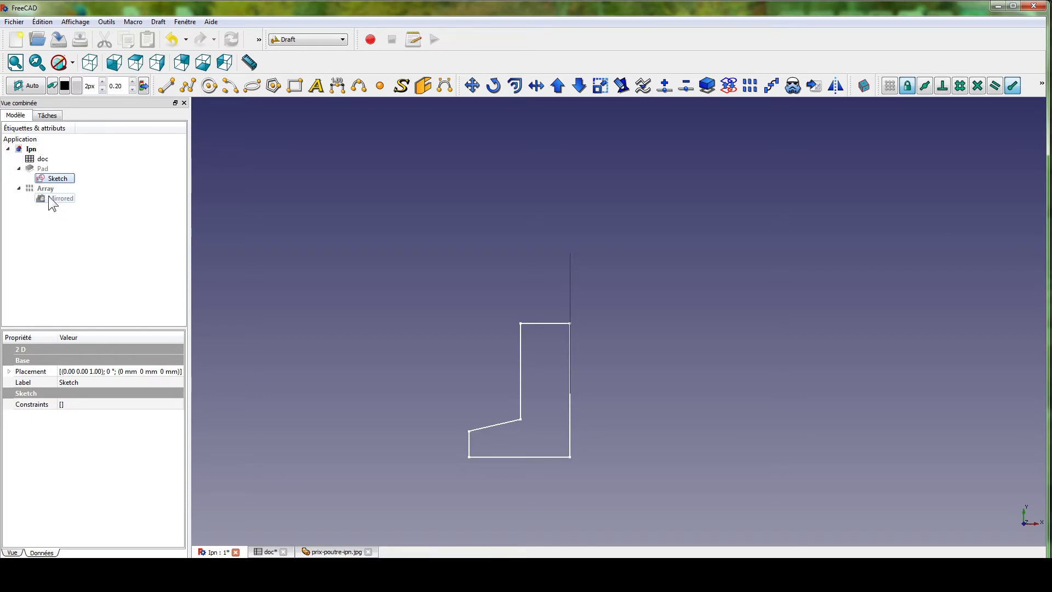
double_click(63, 180)
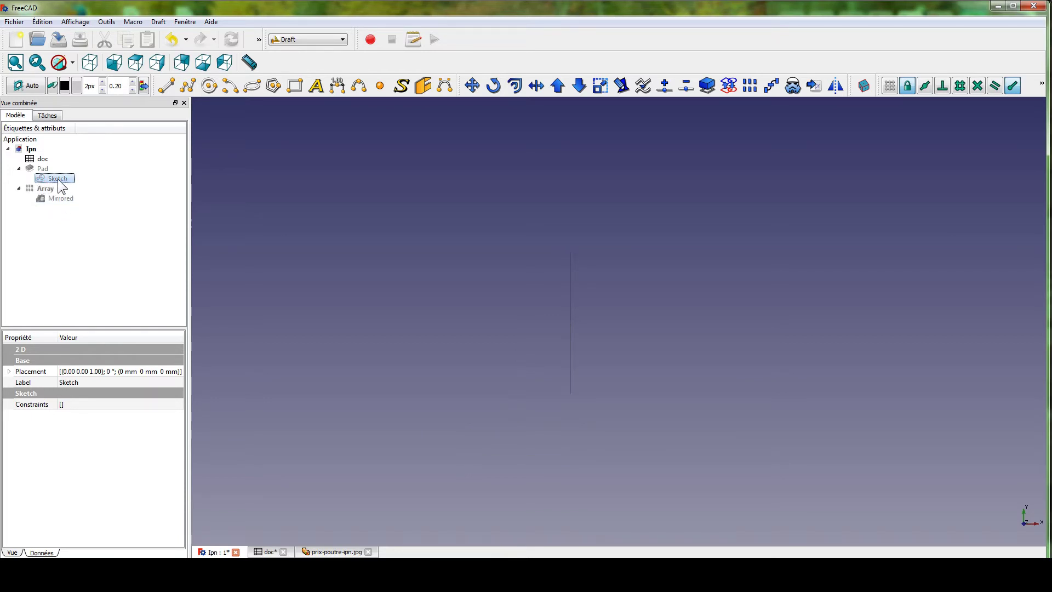
mouse_move(413, 364)
middle_down()
mouse_move(458, 275)
mouse_move(395, 305)
middle_up()
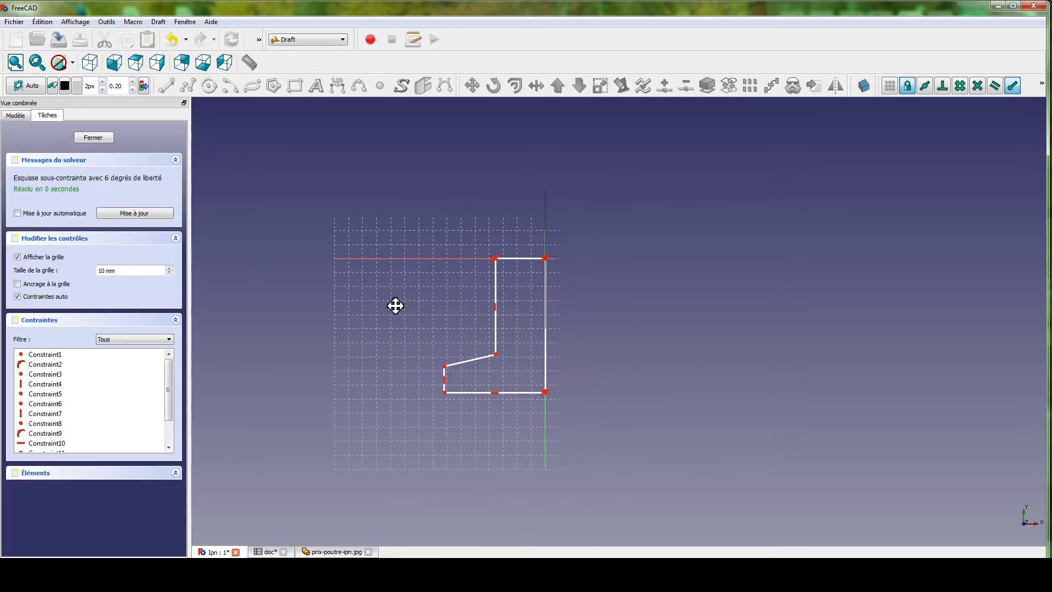
scroll(434, 317, up, 2)
scroll(327, 302, up, 1)
middle_drag(328, 303, 395, 312)
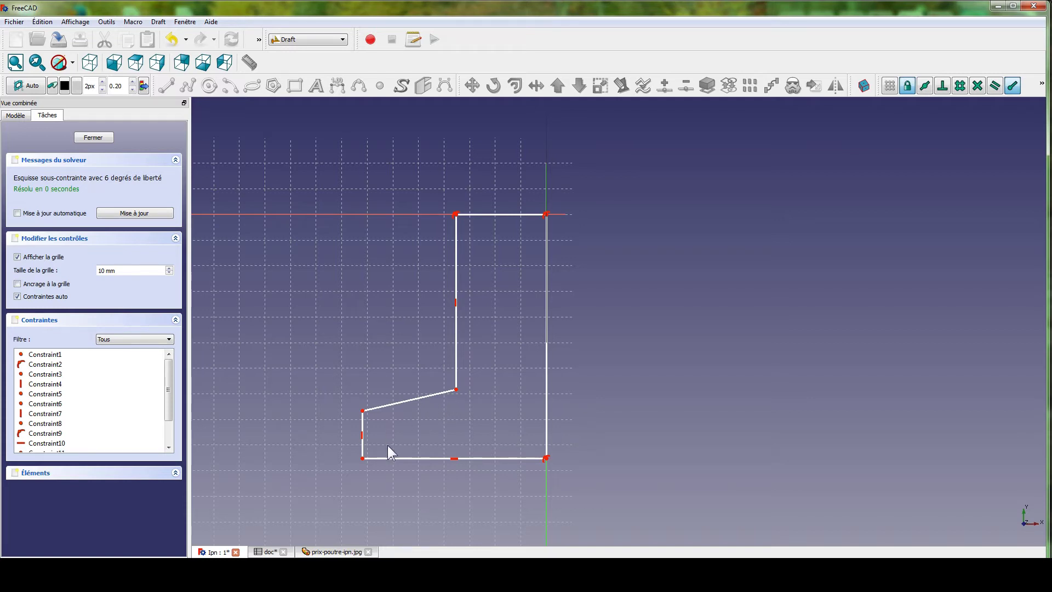
click(1048, 185)
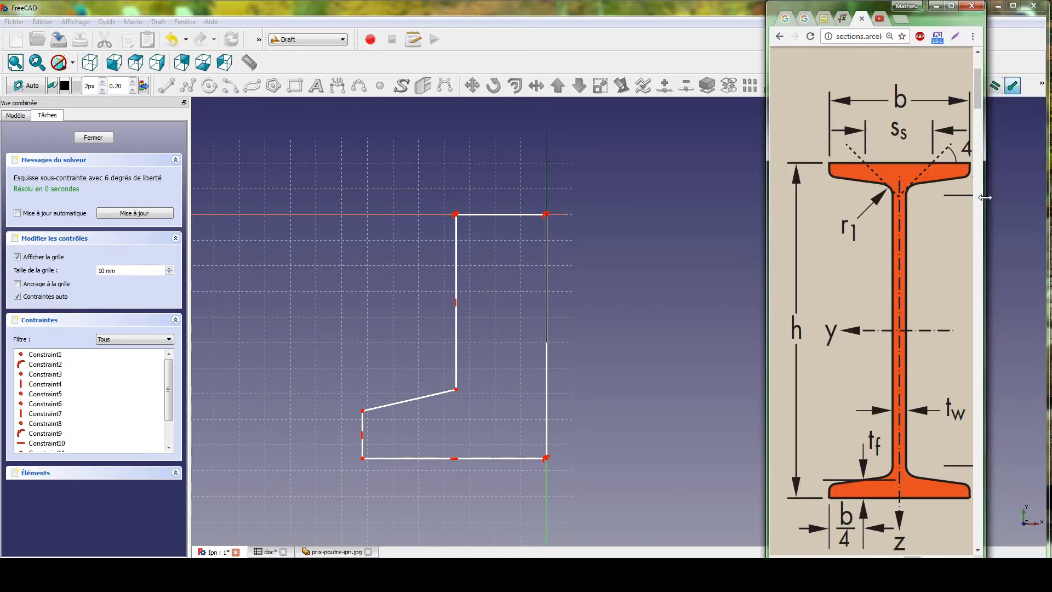
- Fillet the sketch corner between the web and the sloped flange edge, and the flange tip corner, using the Part Design sketch fillet
drag(1047, 203, 1051, 203)
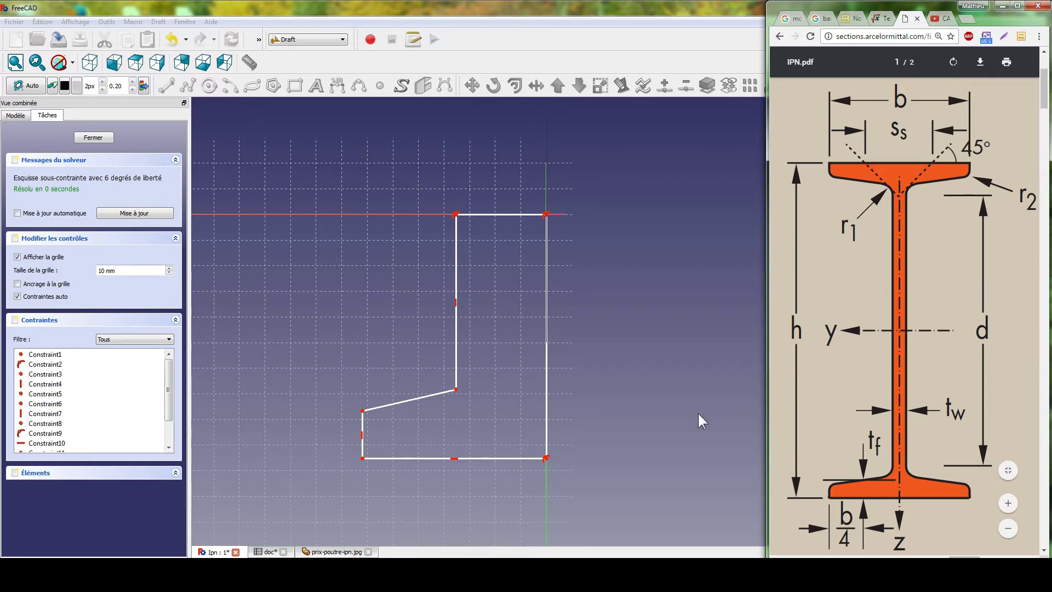
click(389, 274)
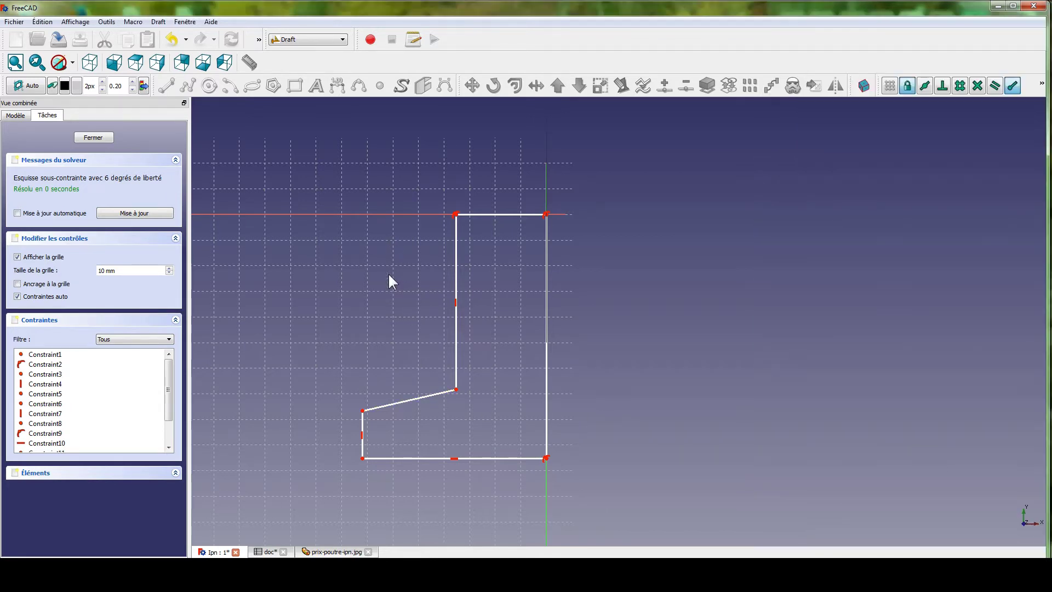
click(329, 44)
click(290, 140)
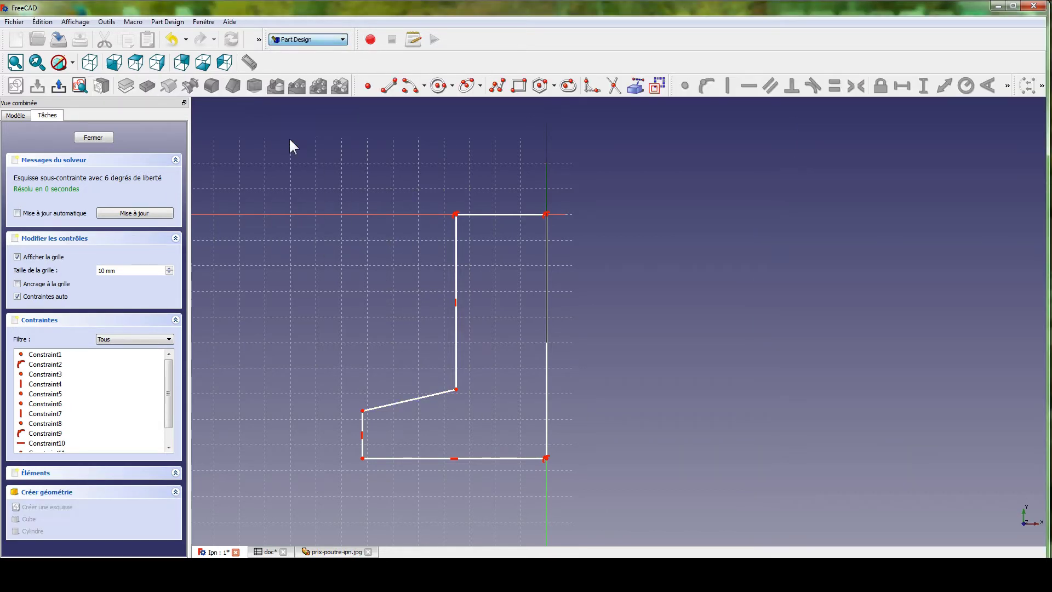
click(590, 87)
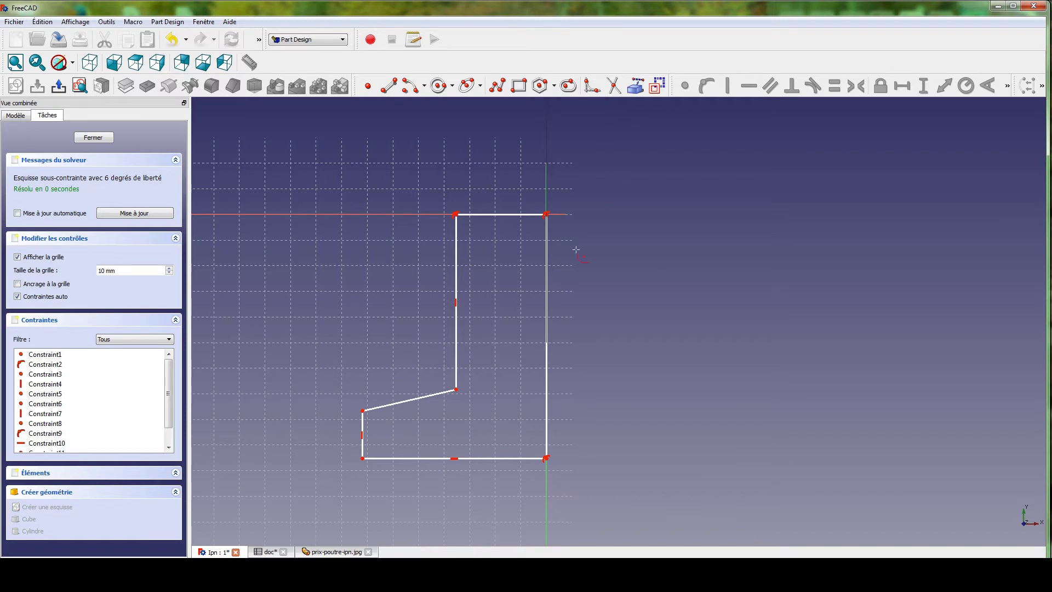
click(455, 390)
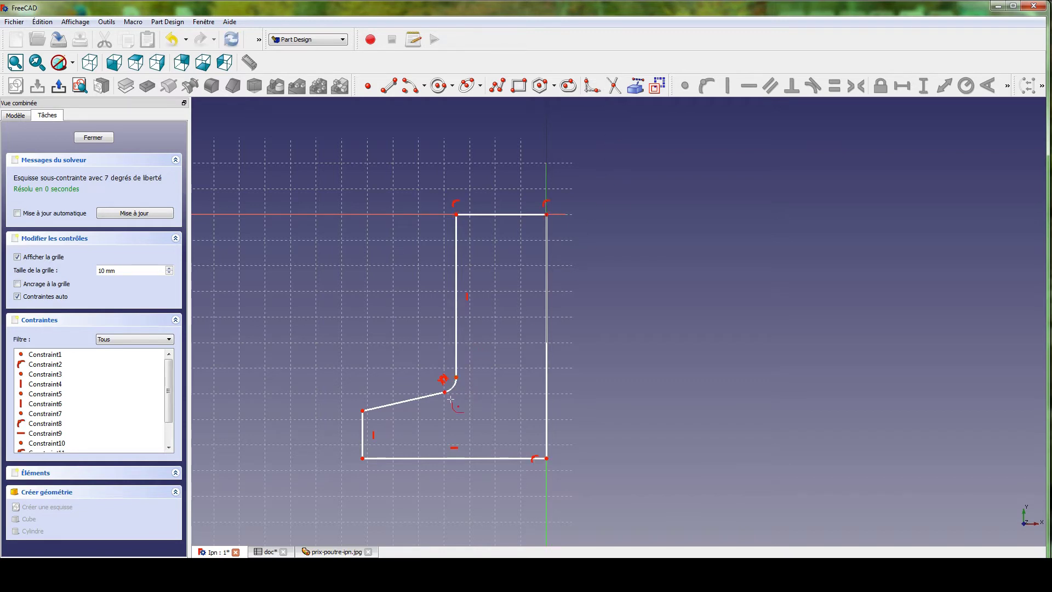
click(361, 410)
- Open the doc spreadsheet in the Spreadsheet workbench and bring up the browser's IPN dimension table beside it
key(alt+Tab)
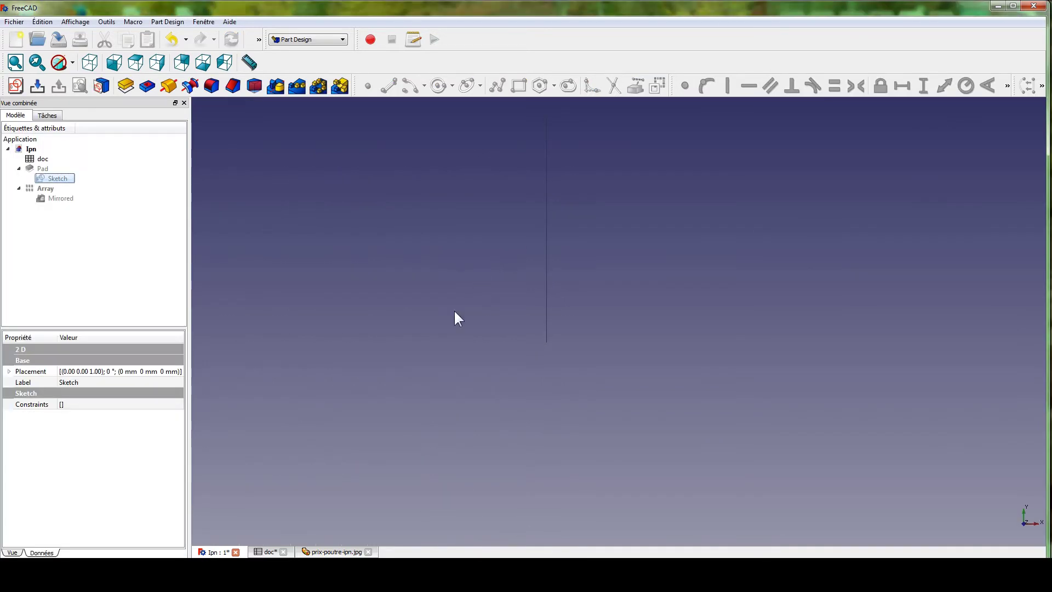
click(301, 39)
click(300, 39)
click(300, 40)
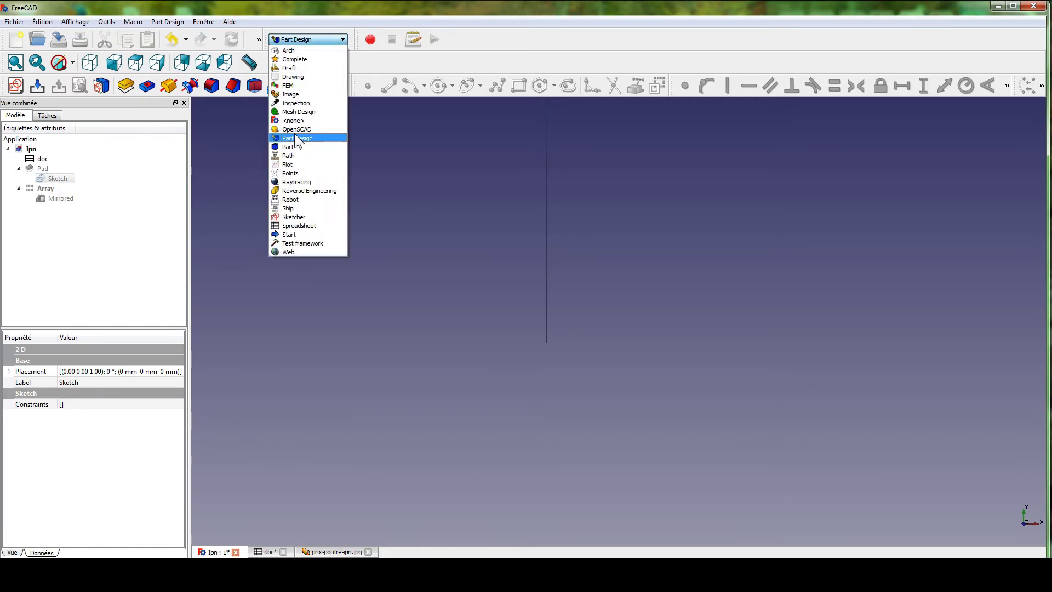
click(294, 226)
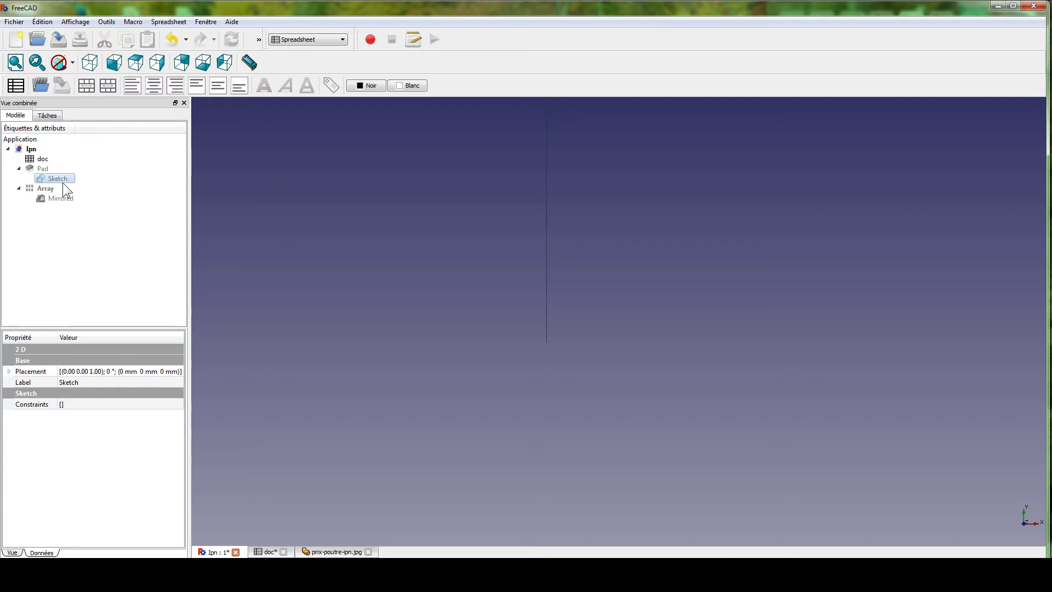
click(39, 160)
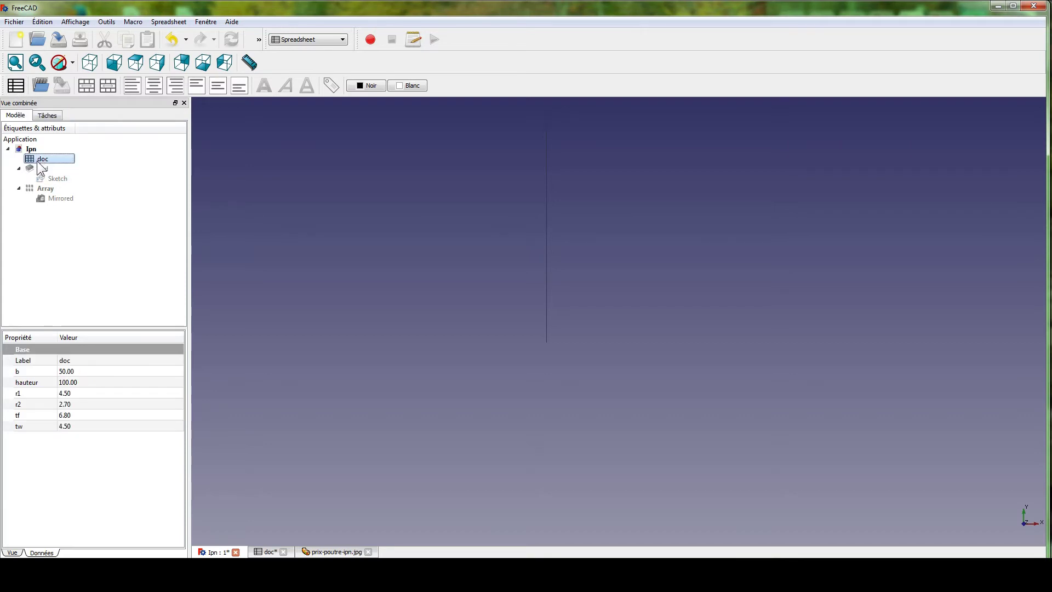
double_click(40, 159)
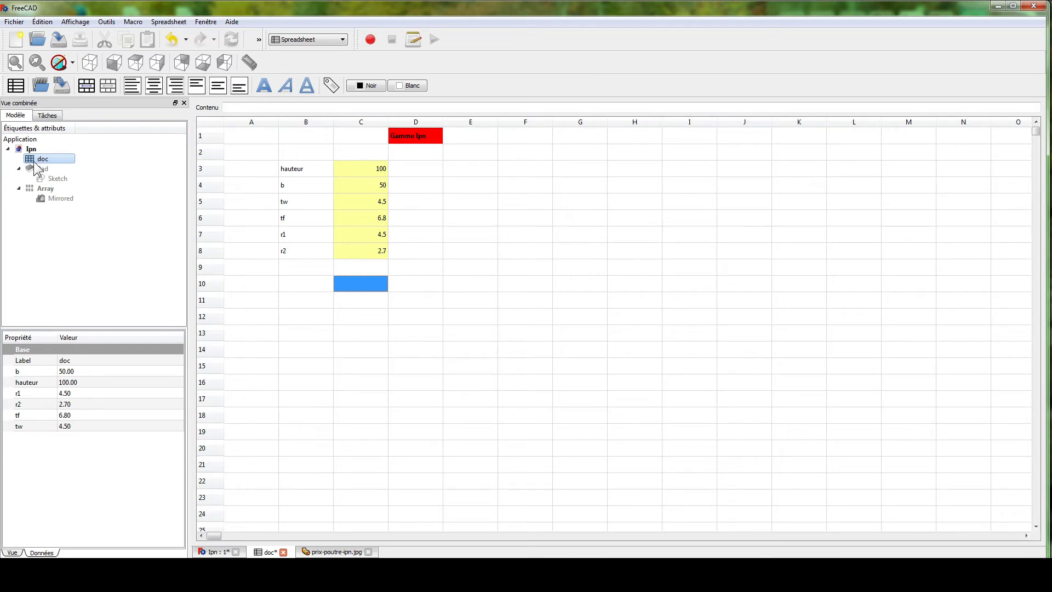
key(alt+Tab)
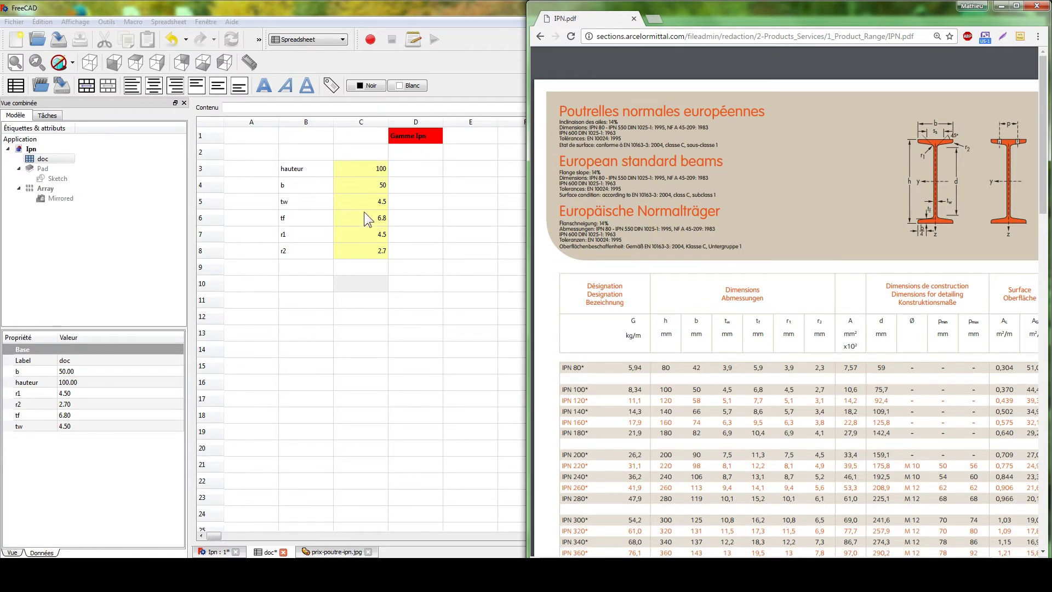
- Inspect the alias of the hauteur value cell C3 in its cell properties
click(364, 173)
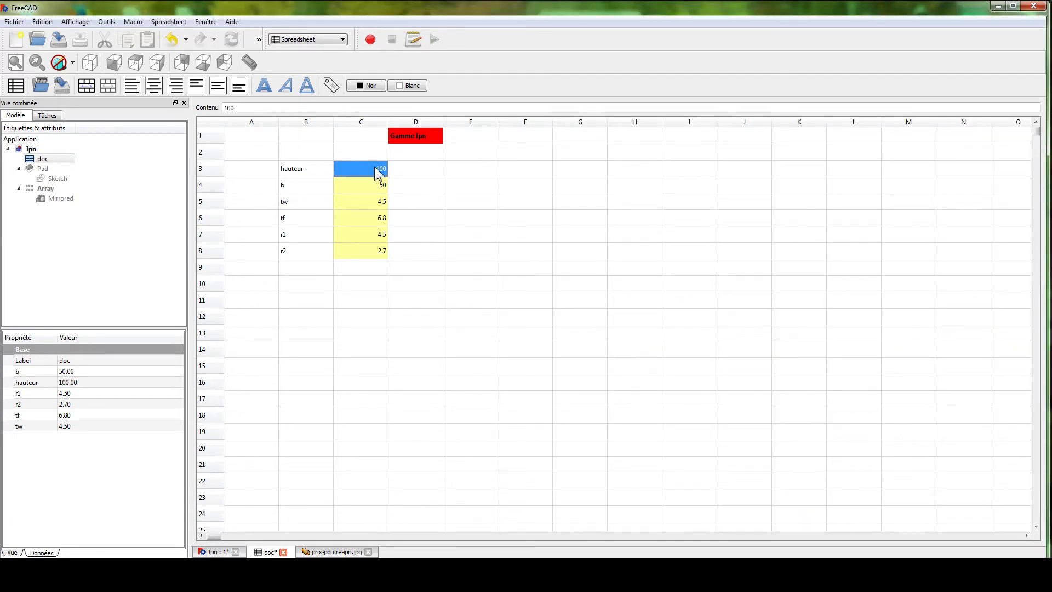
click(425, 169)
click(365, 174)
right_click(358, 171)
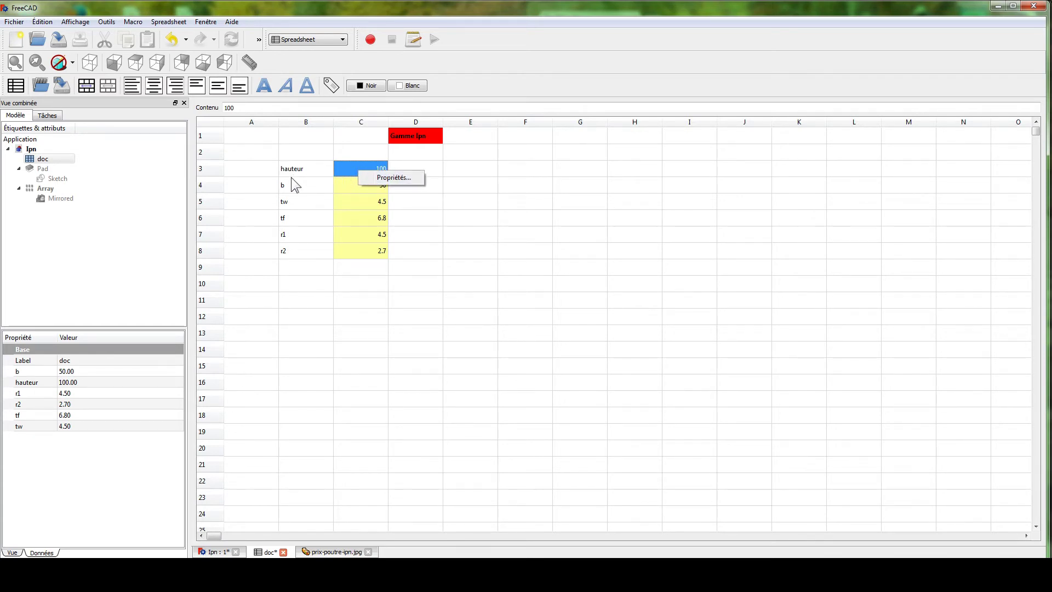
click(390, 179)
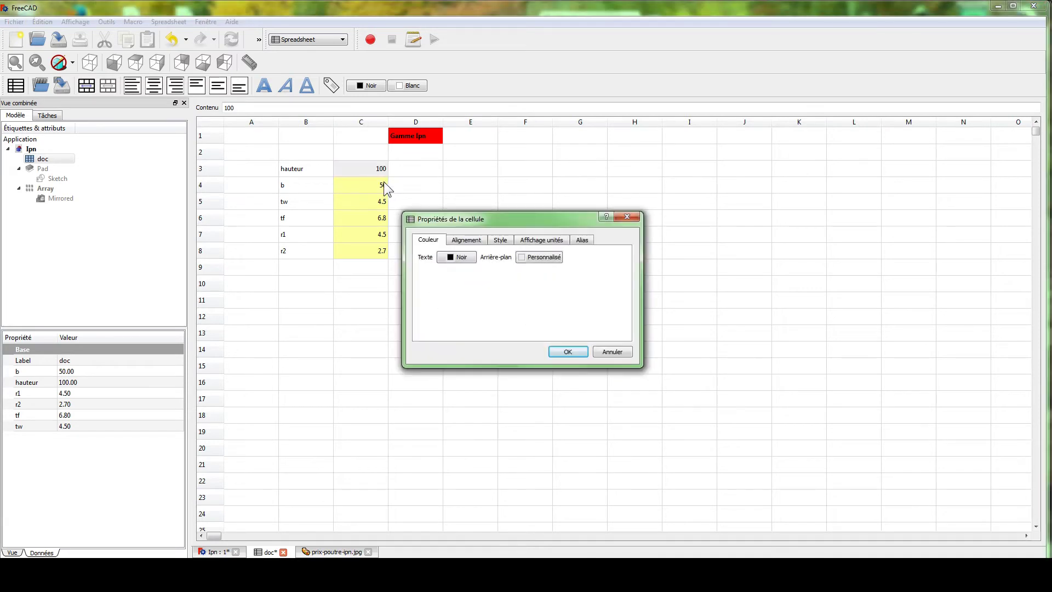
click(583, 240)
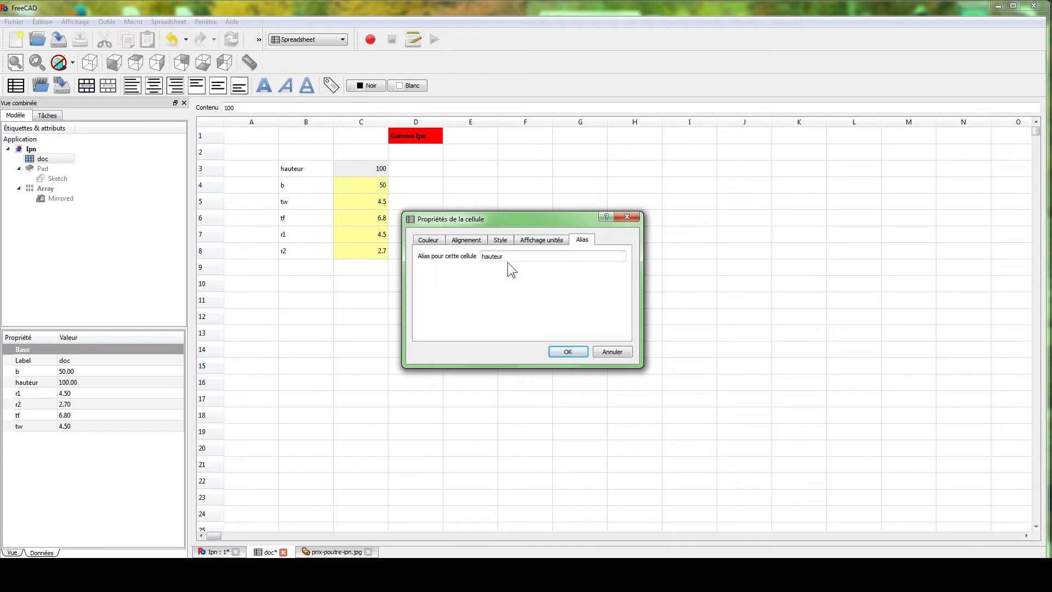
click(559, 353)
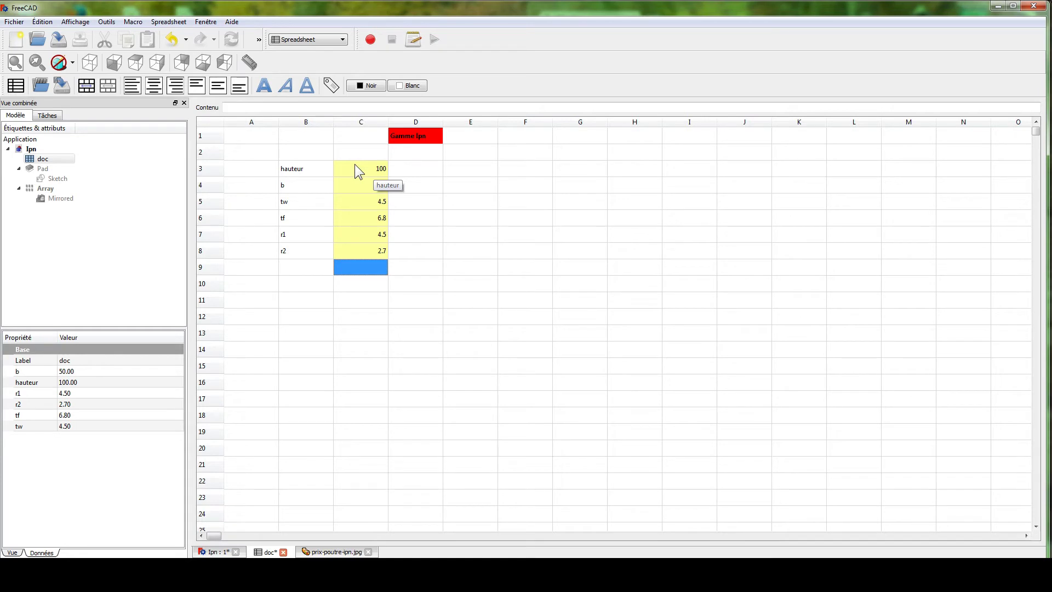
click(369, 166)
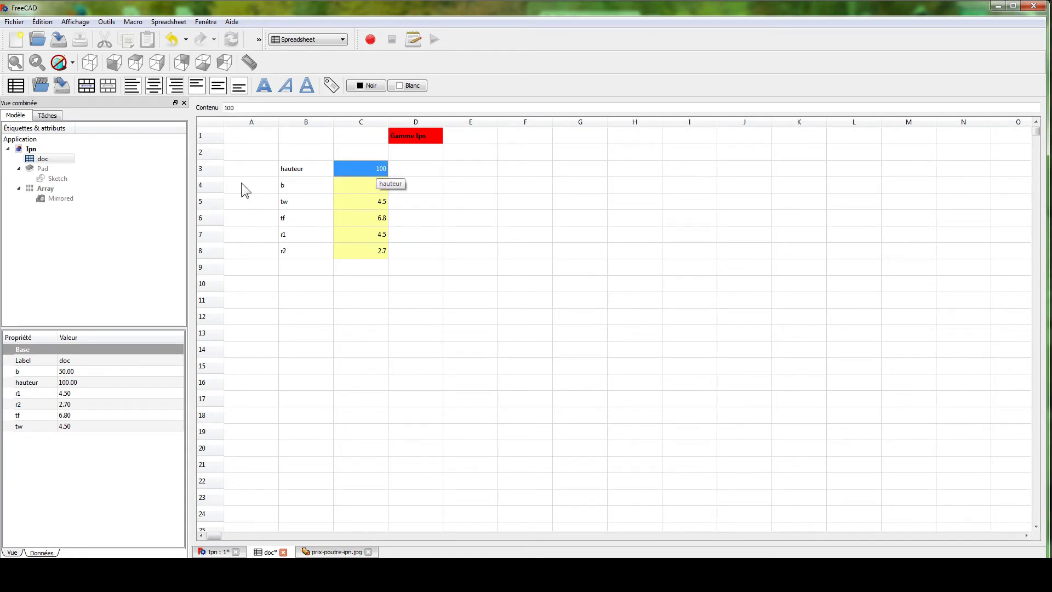
- Return to the Ipn model view and reopen the pad's sketch for editing in the Part Design workbench
click(224, 550)
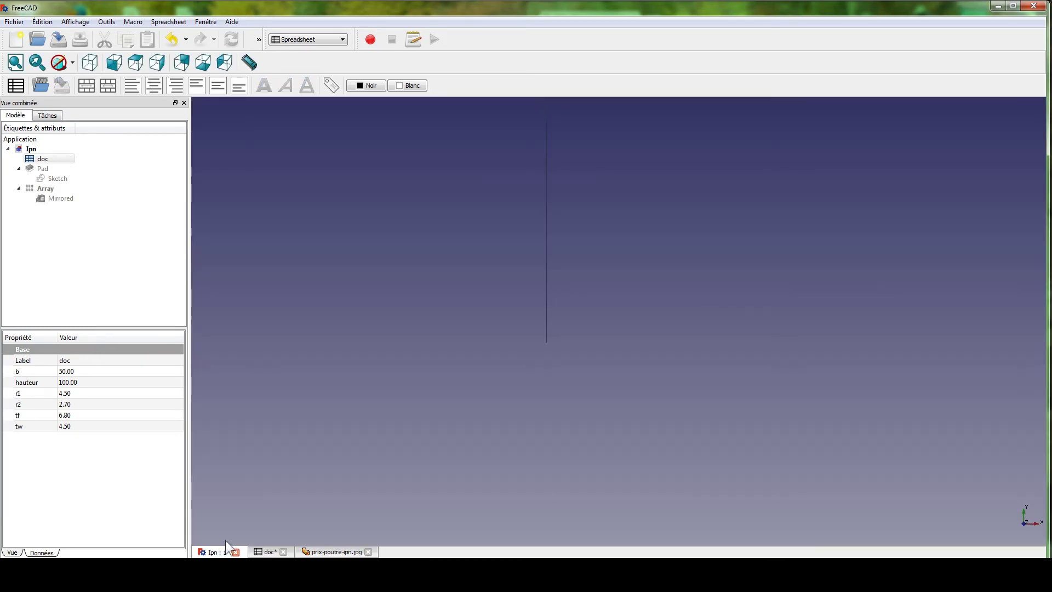
double_click(59, 179)
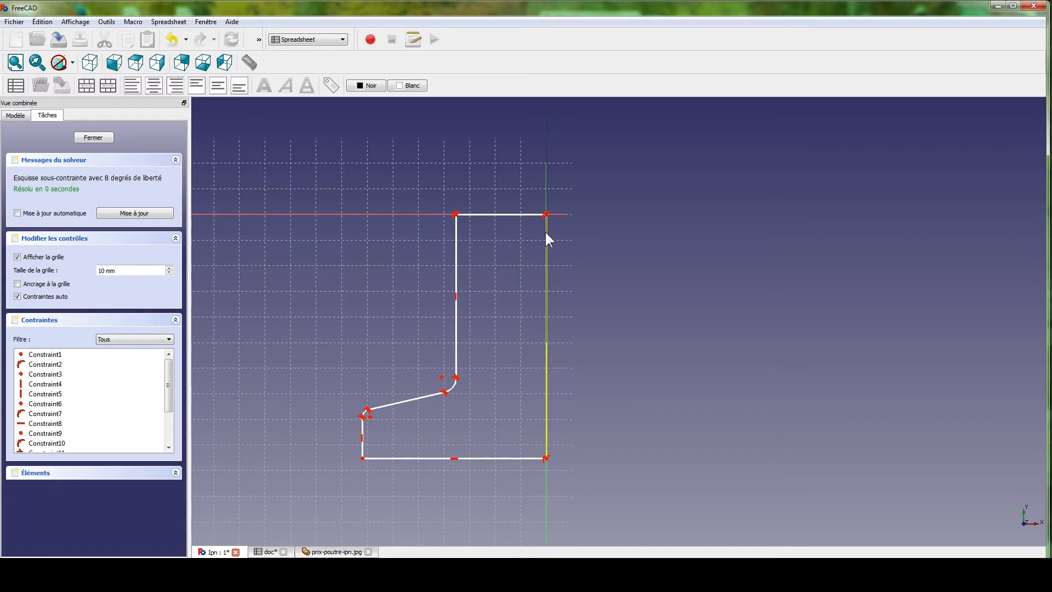
click(305, 40)
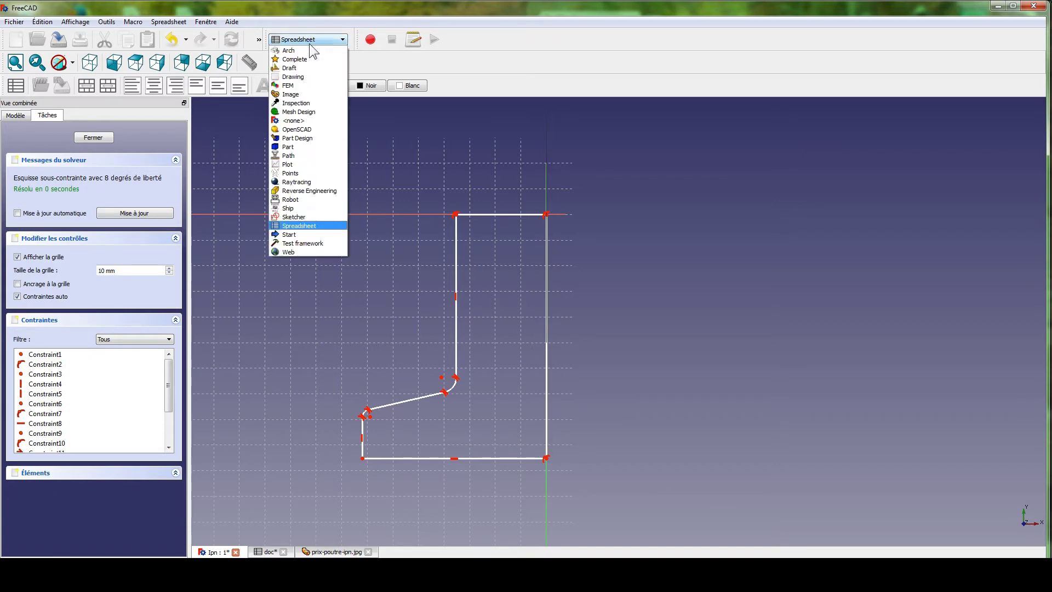
click(307, 138)
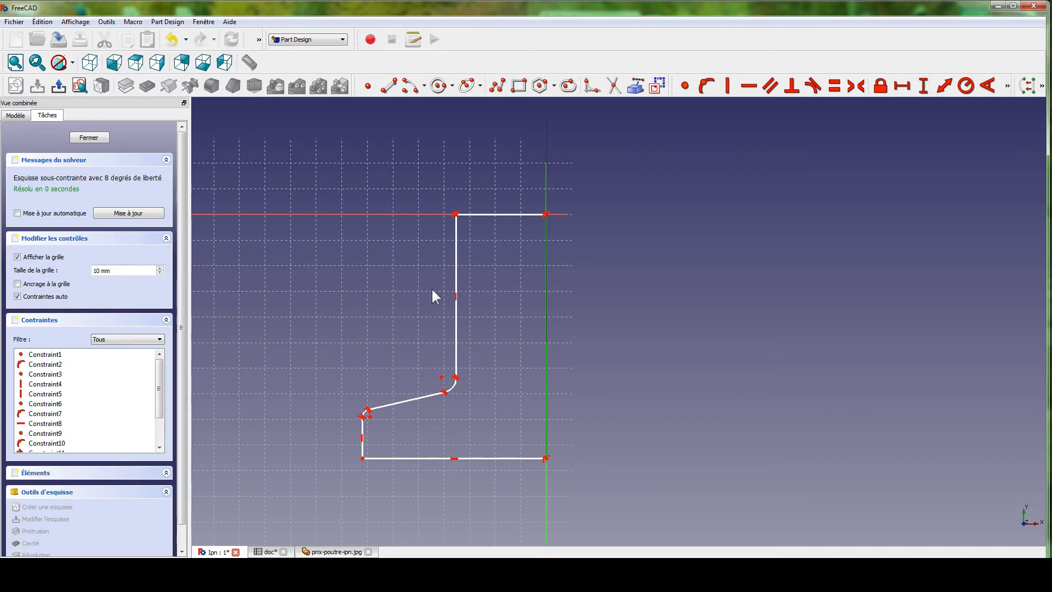
- Add a vertical length constraint to the long edge on the vertical axis, driven by the expression doc.hauteur/2
key(i)
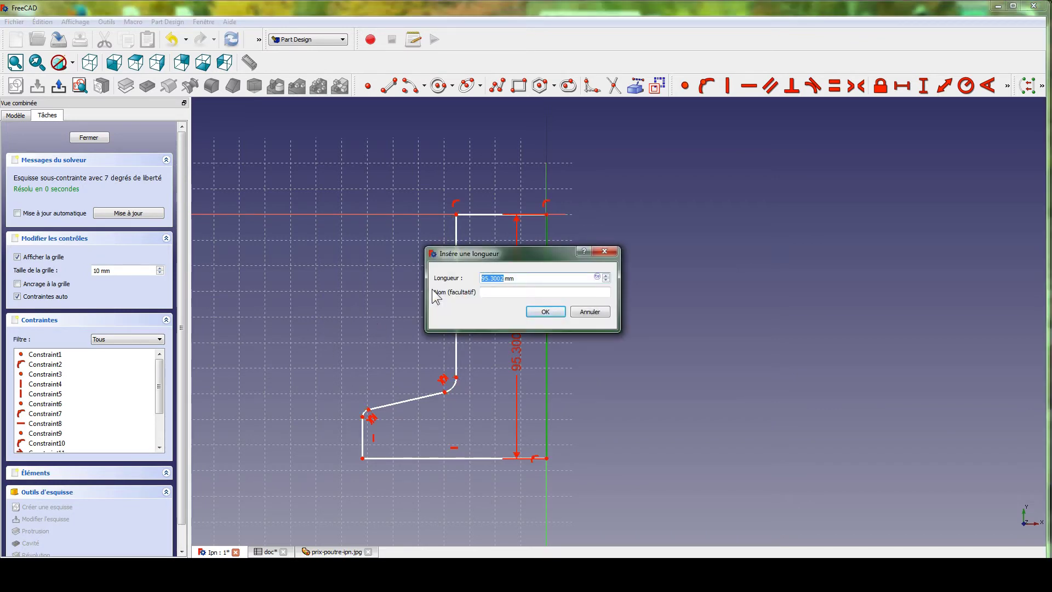
drag(529, 253, 725, 157)
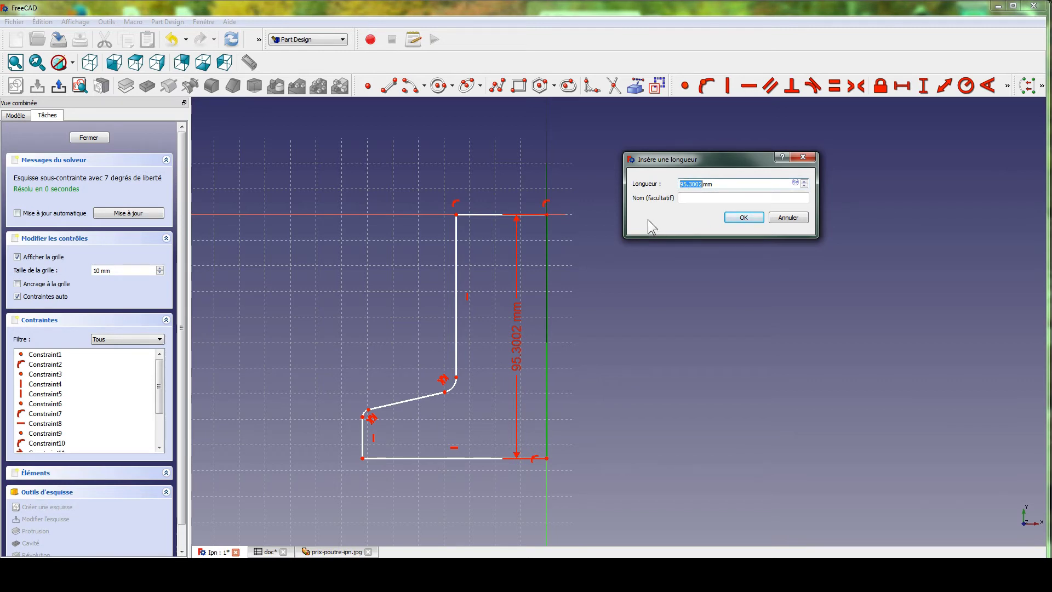
key(equal)
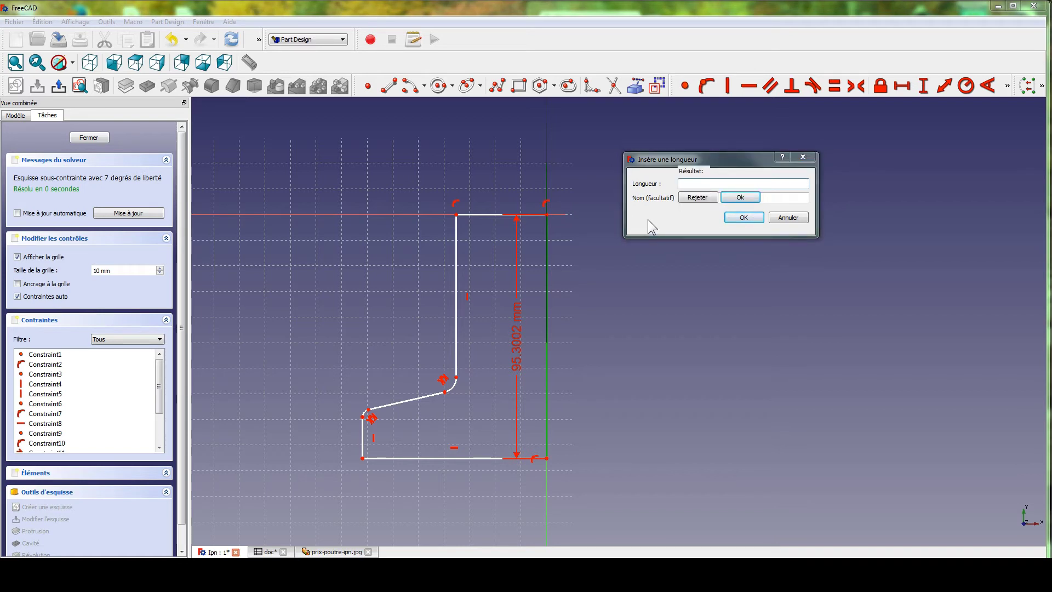
text(doc.)
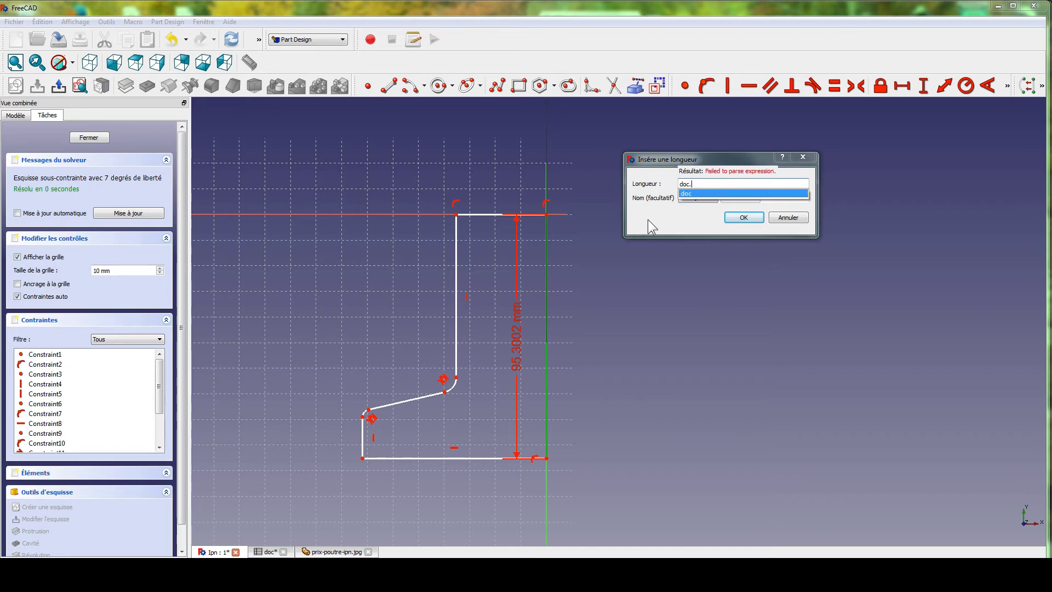
text(hau)
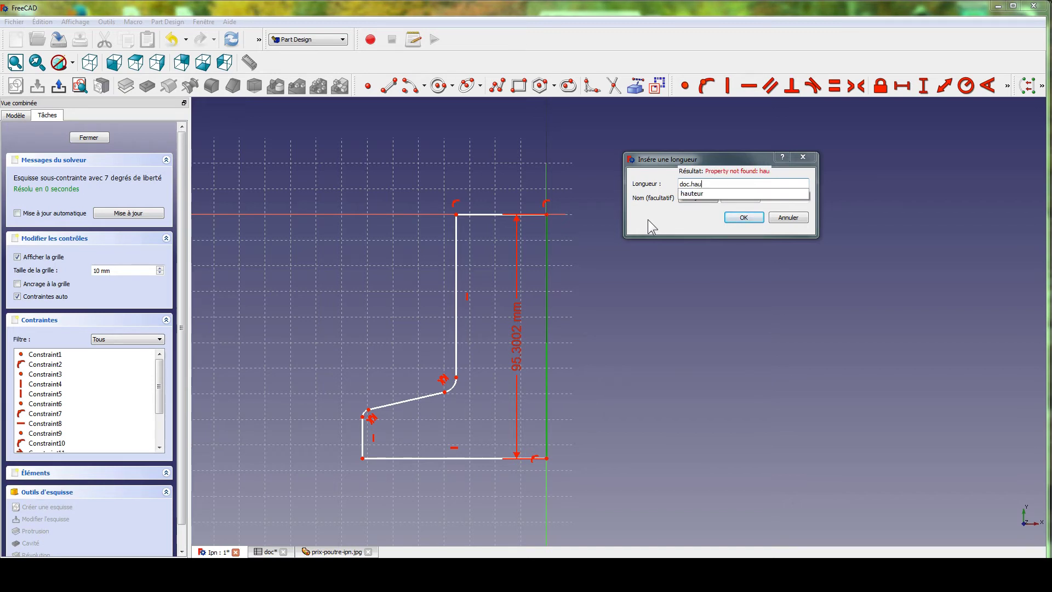
key(Down)
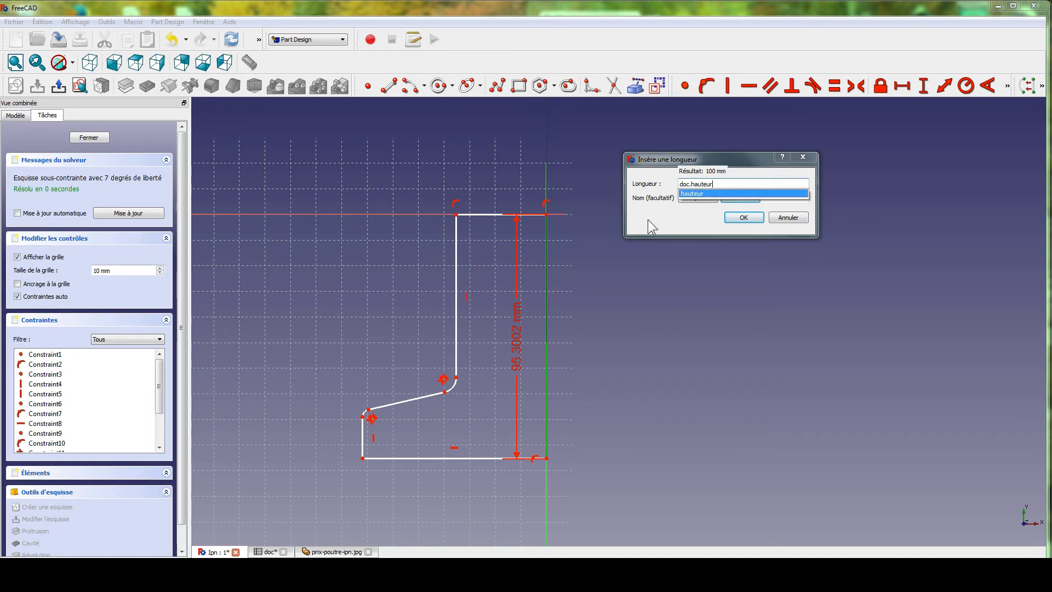
key(Return)
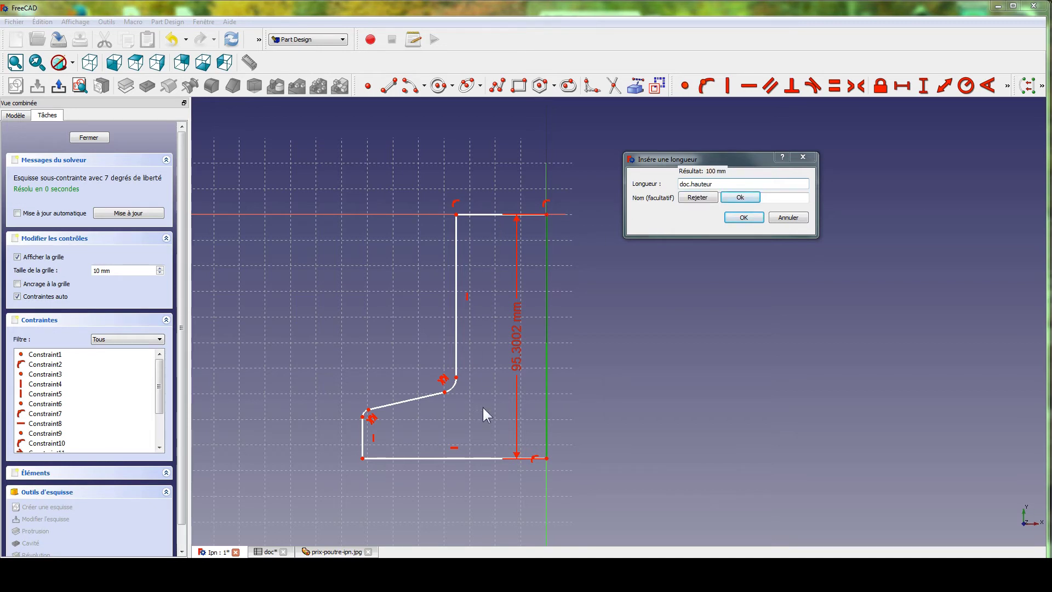
key(alt+Tab)
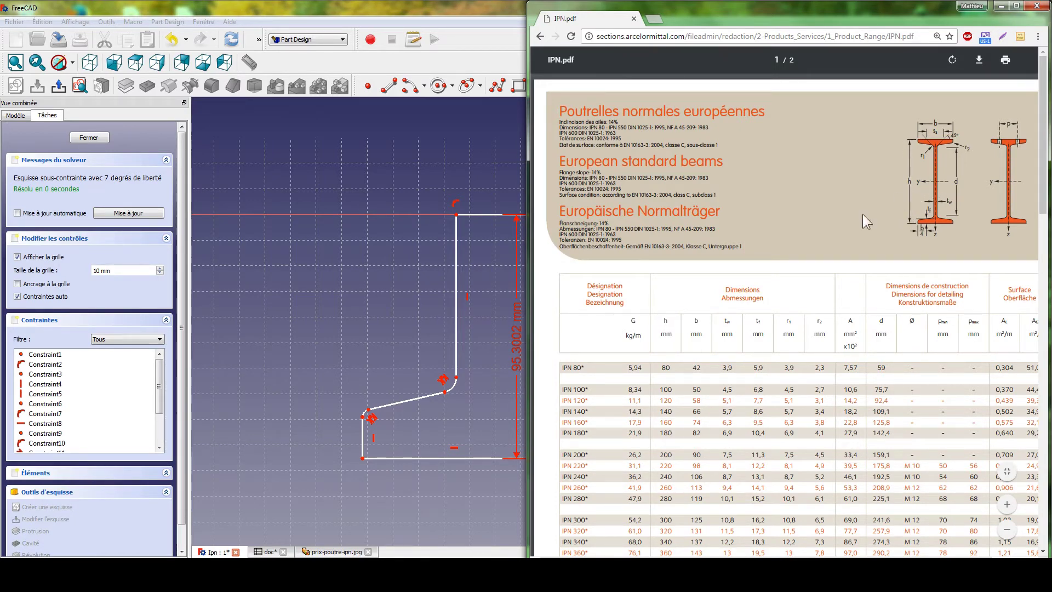
key(alt+Tab)
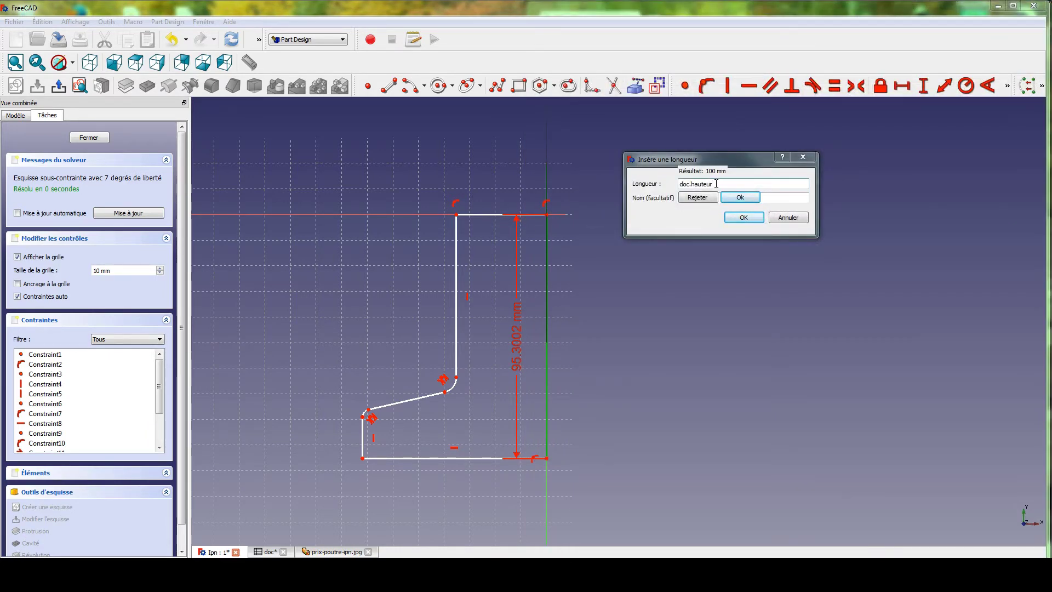
text(/2)
key(Return)
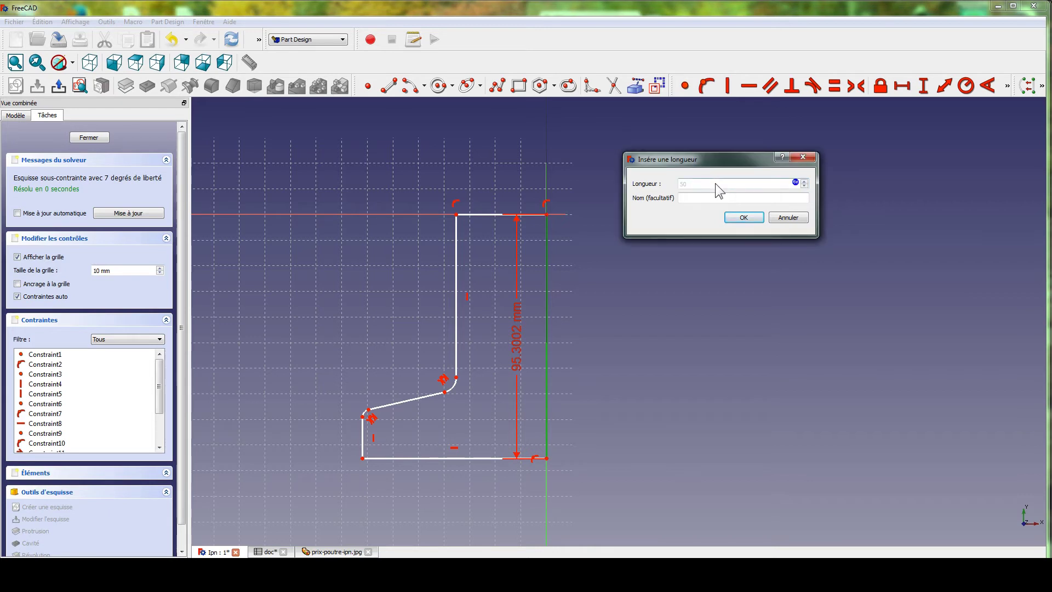
click(741, 217)
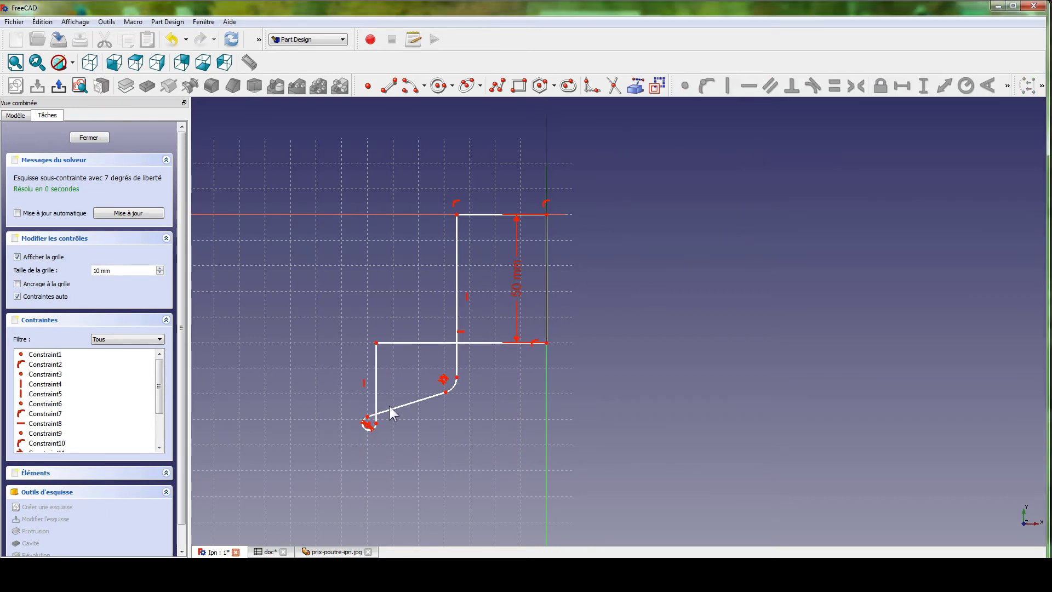
- Reposition the flange's sloped edge and inner fillet to untangle the profile, and bring up the browser's IPN dimension table
drag(390, 408, 410, 316)
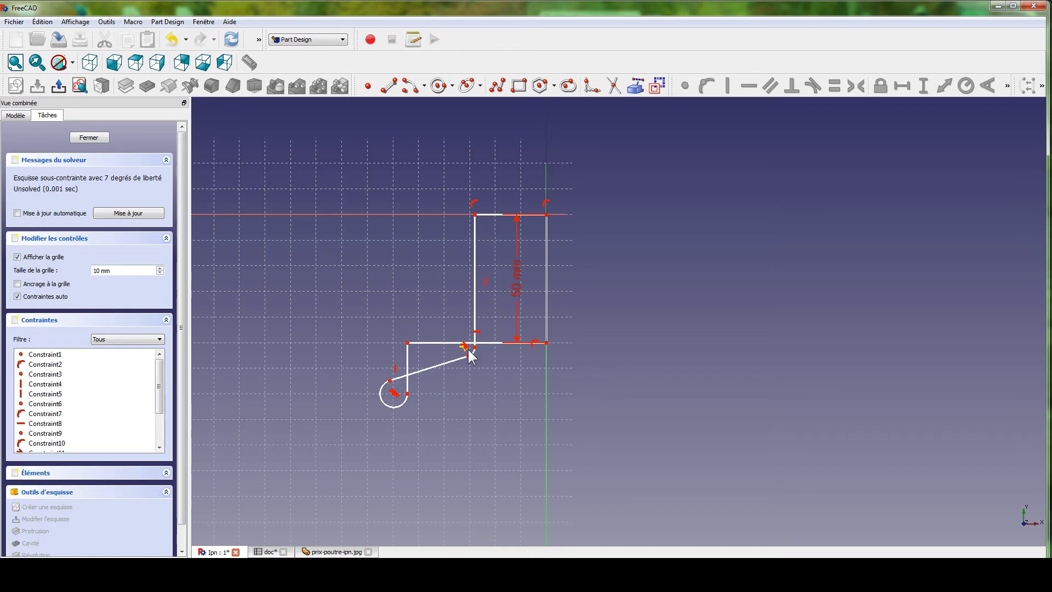
drag(469, 351, 424, 321)
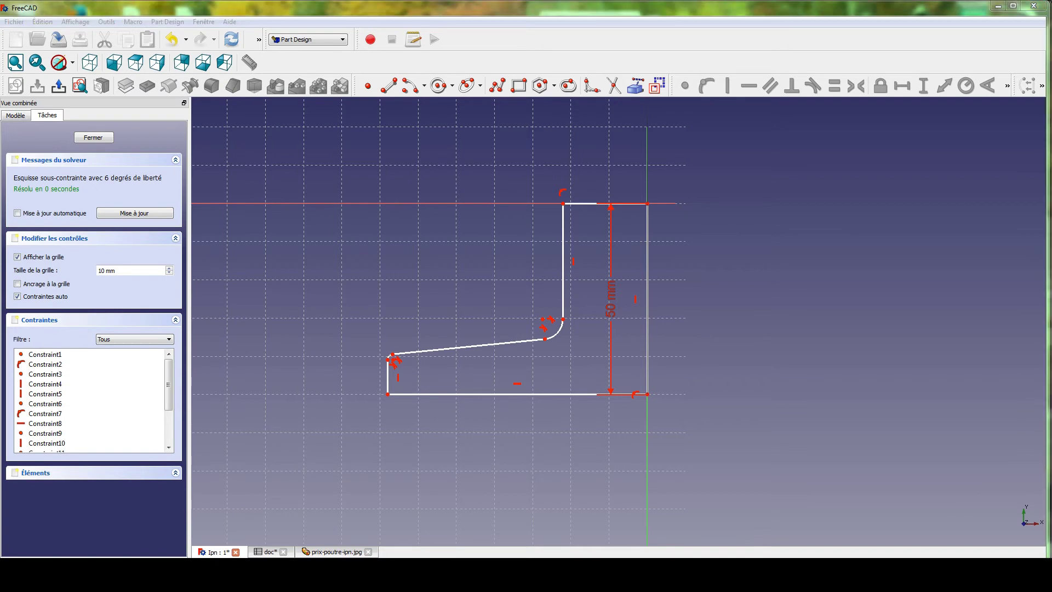
key(alt+Tab)
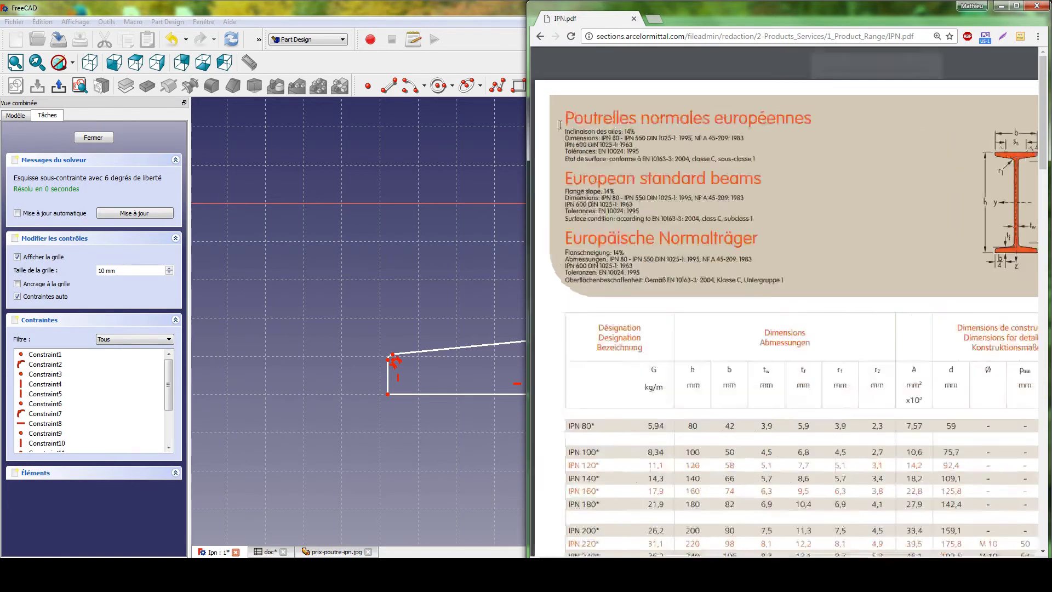
- Examine the flange slope note and the labelled section drawing in IPN.pdf, and return to the FreeCAD sketch
ctrl+scroll(558, 124, up, 8)
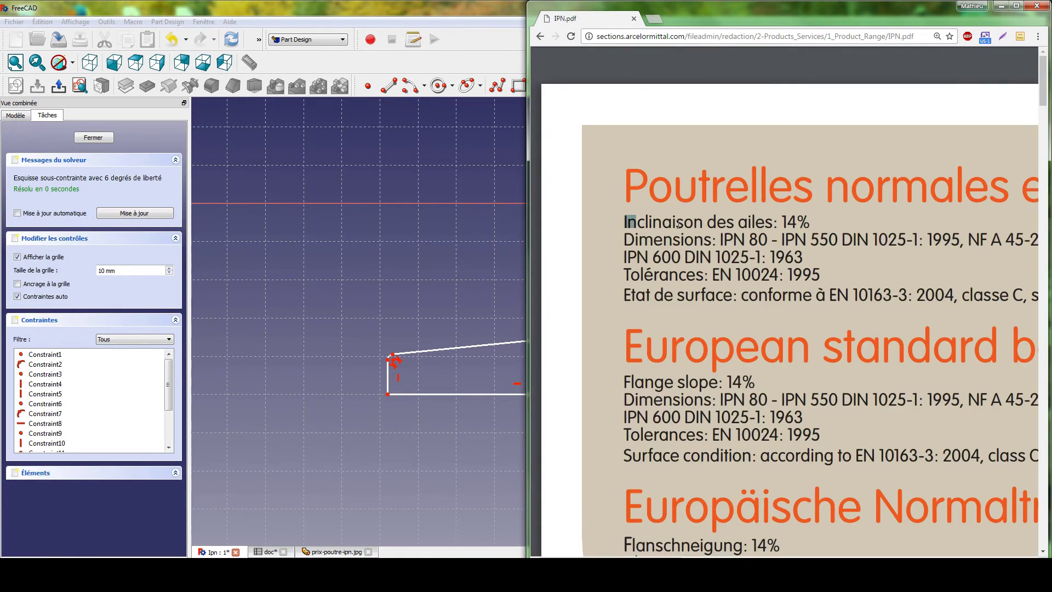
mouse_move(624, 218)
mouse_down()
mouse_move(821, 237)
mouse_move(840, 225)
mouse_move(813, 187)
mouse_up()
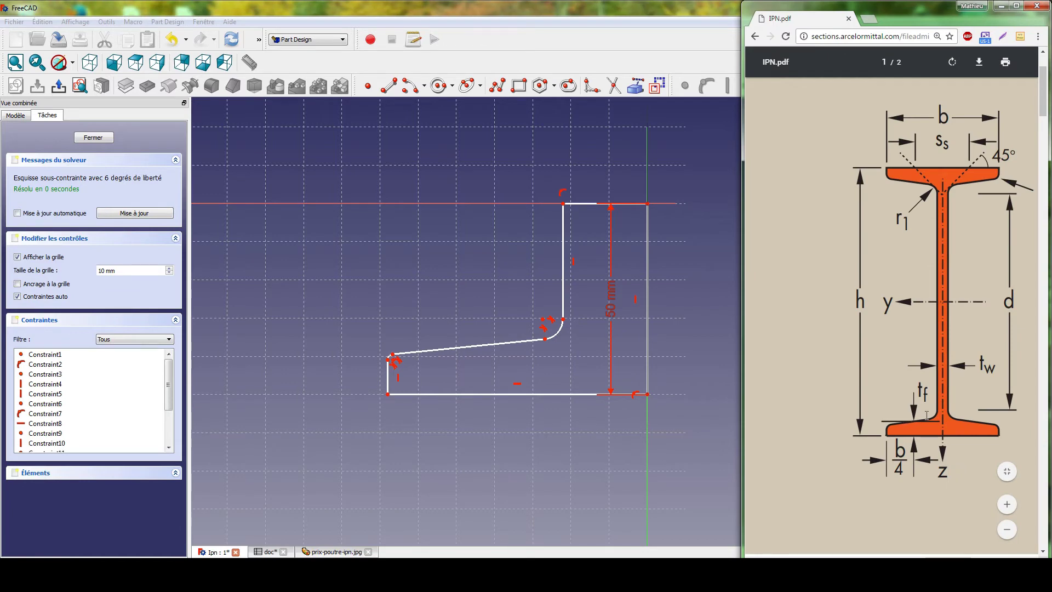
click(366, 314)
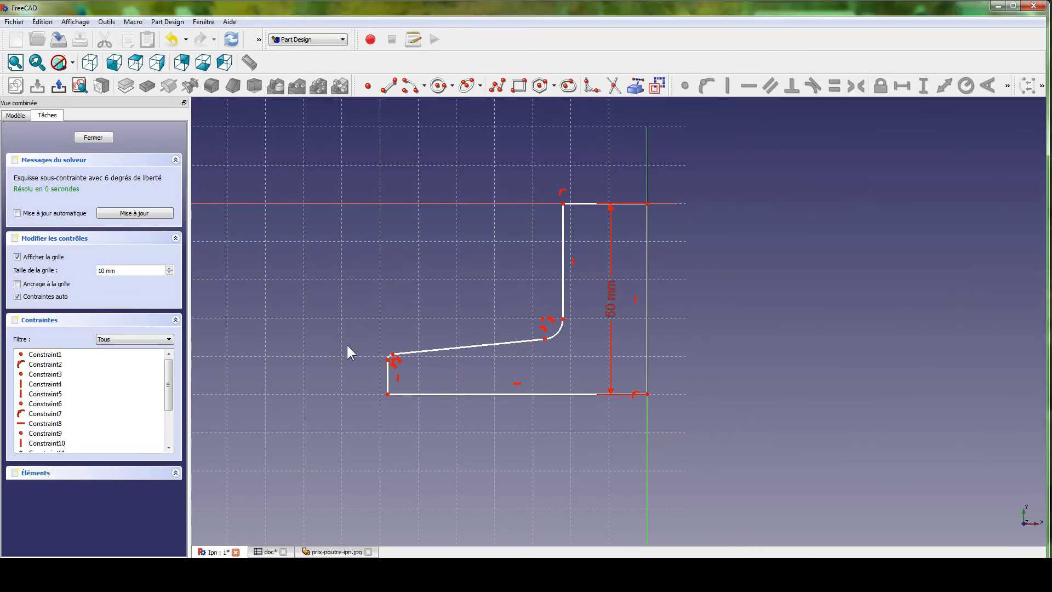
- Draw a horizontal line from the sloped flange edge's outer endpoint towards the web and convert it to construction geometry
scroll(307, 337, up, 3)
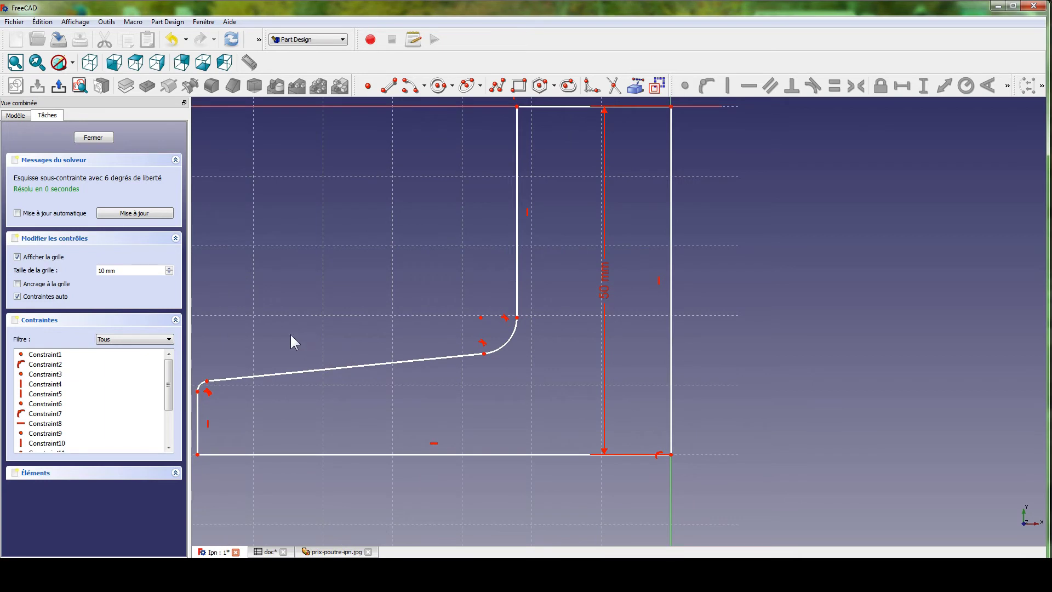
click(389, 86)
click(207, 380)
click(512, 381)
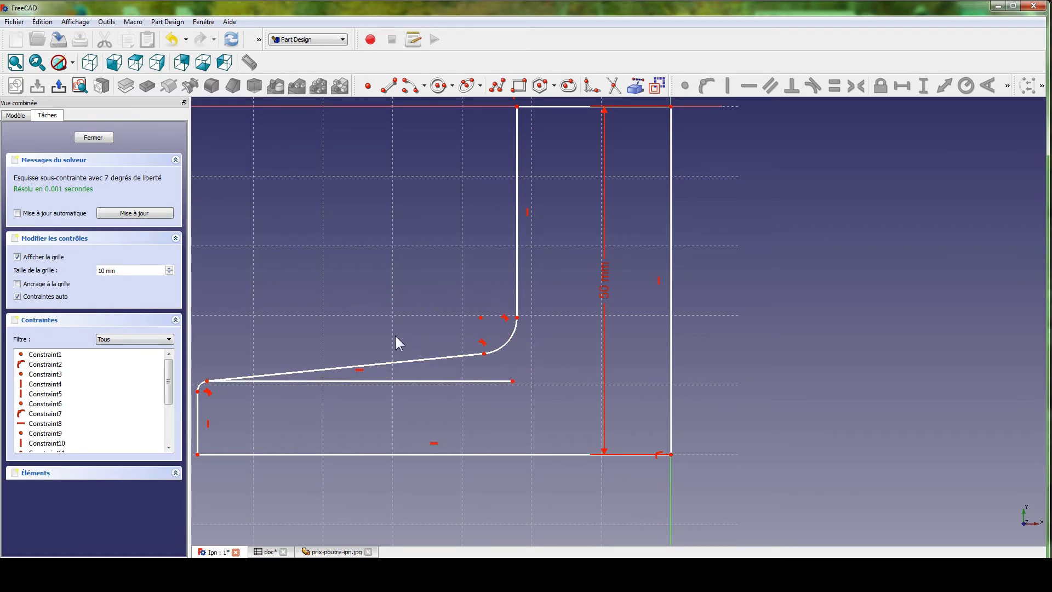
click(397, 380)
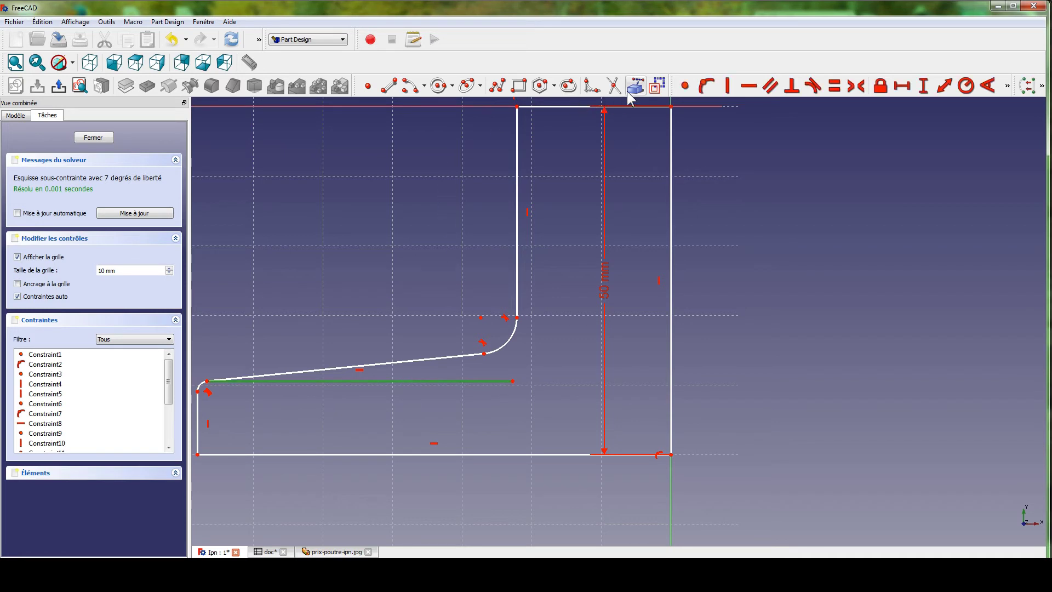
click(657, 87)
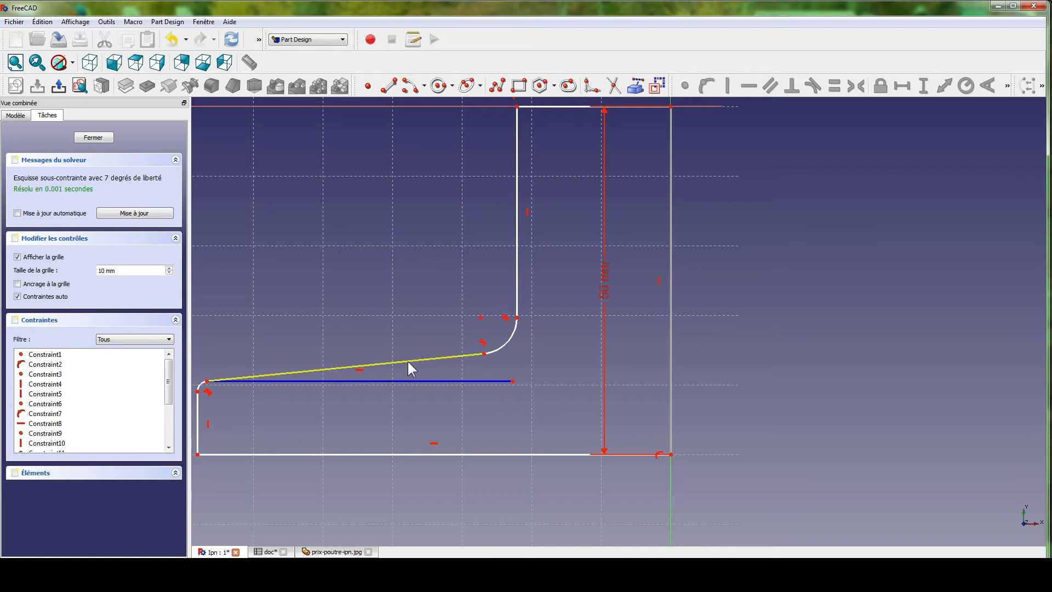
- Add a 7.96° angle constraint between the horizontal construction line and the sloped flange edge
click(411, 382)
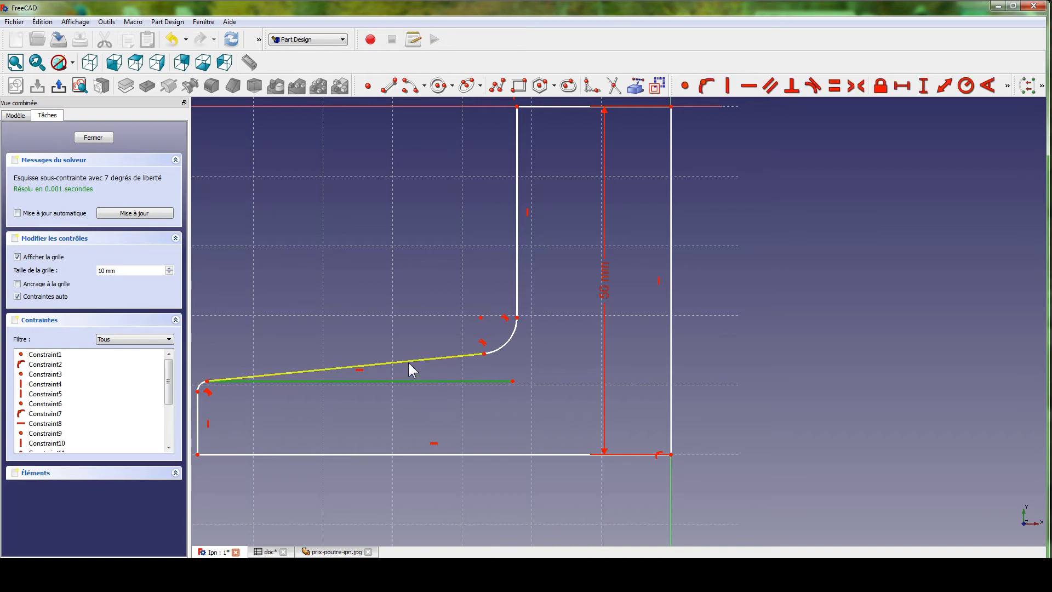
click(395, 357)
key(a)
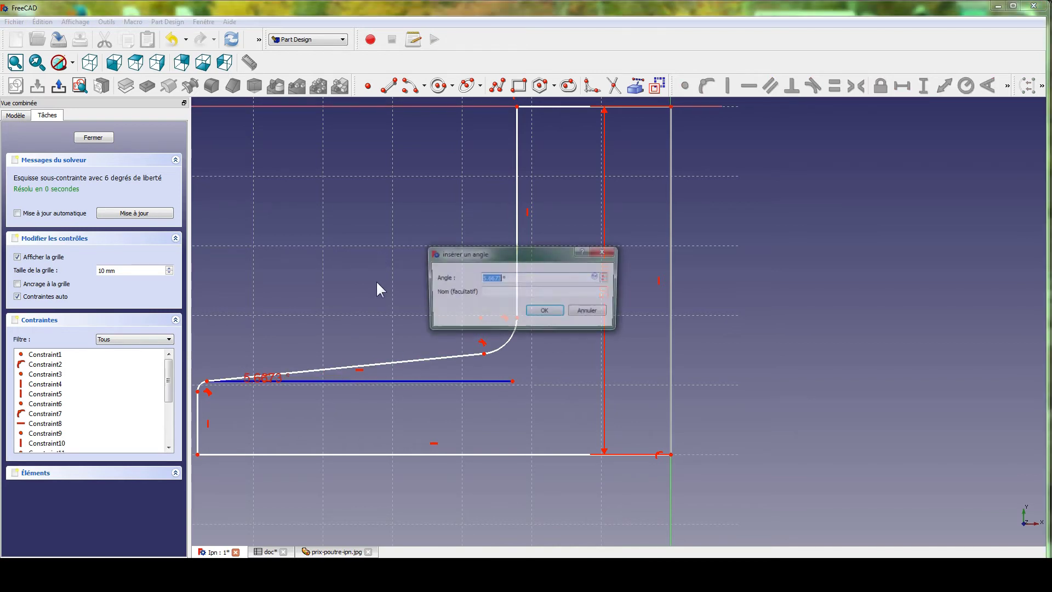
text(7.96)
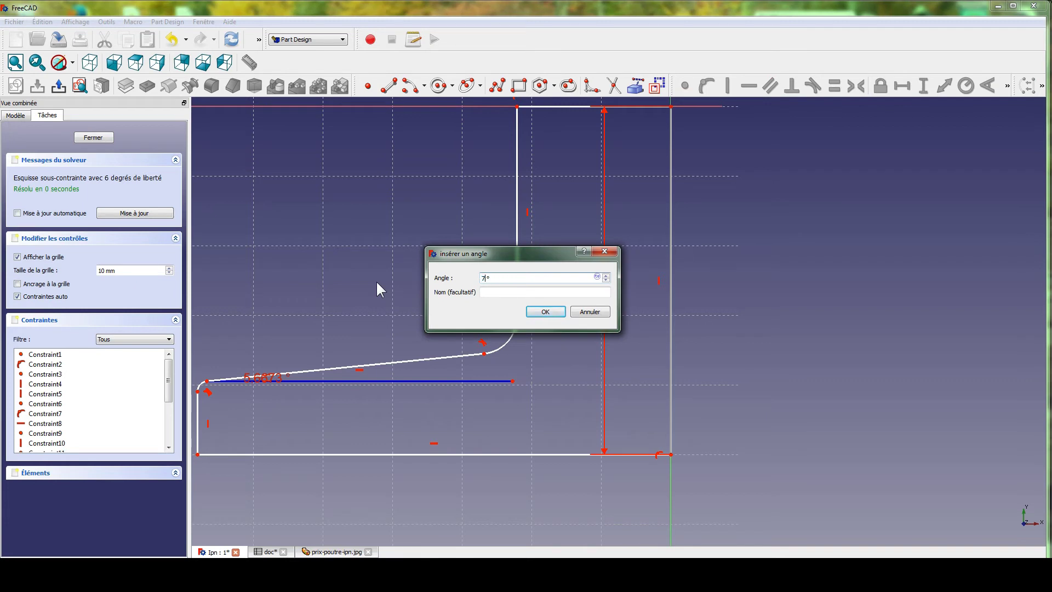
key(Return)
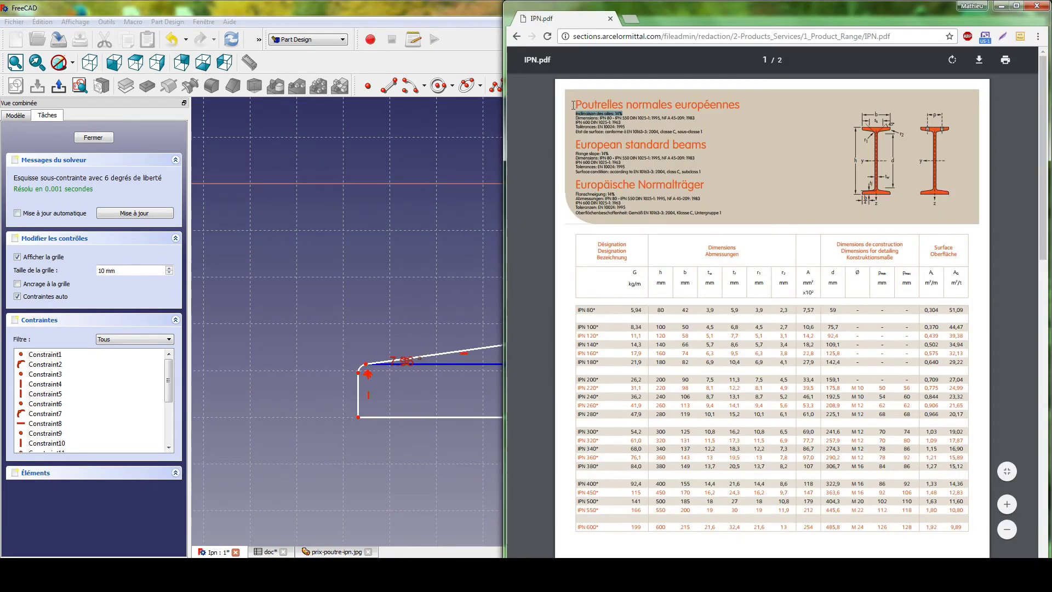
- Recheck the flange slope note in IPN.pdf and sketch a closed right triangle away from the profile, about 426 mm wide and 290 mm high
drag(573, 105, 669, 122)
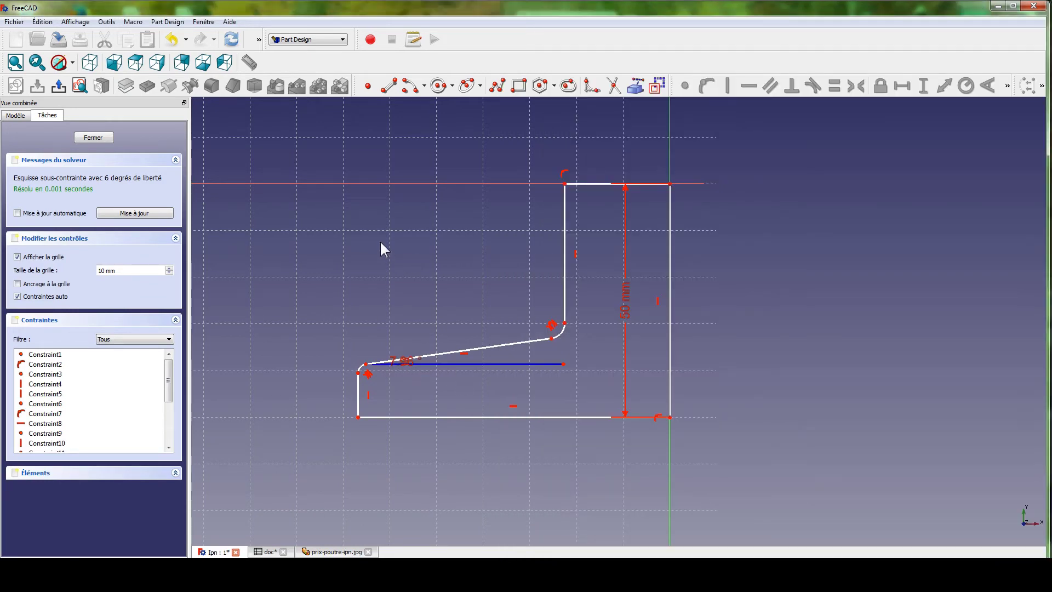
mouse_move(381, 247)
middle_down()
mouse_move(666, 226)
mouse_move(685, 246)
middle_up()
scroll(682, 247, down, 2)
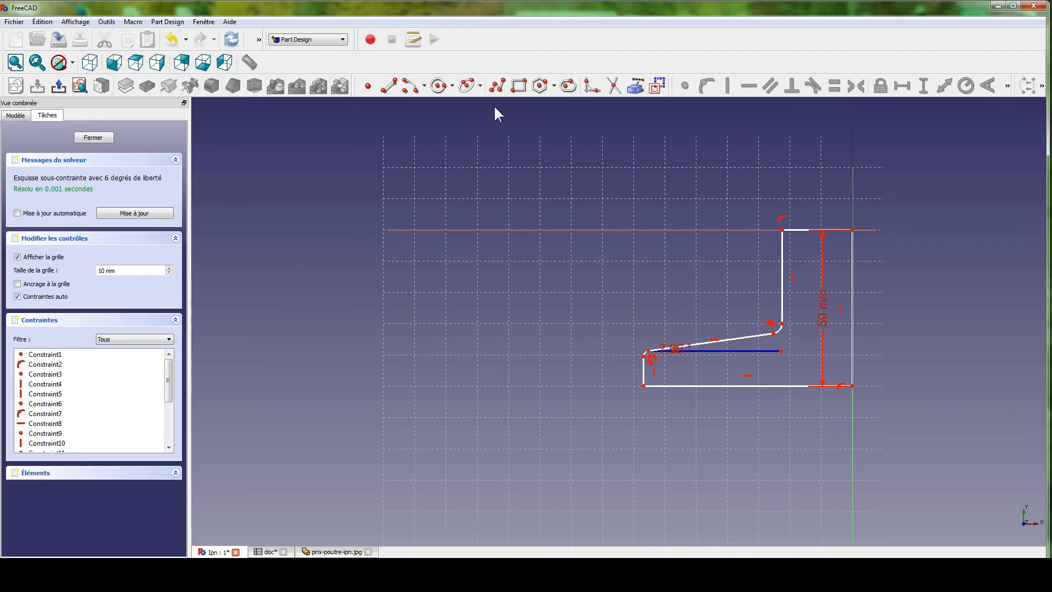
click(498, 91)
scroll(439, 390, down, 5)
middle_drag(522, 403, 589, 239)
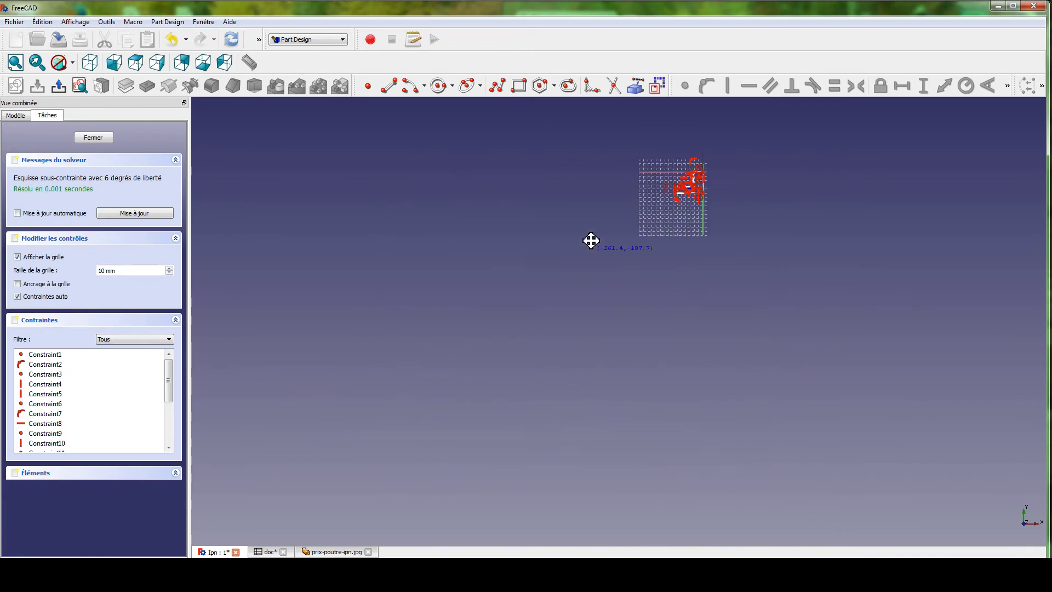
click(444, 380)
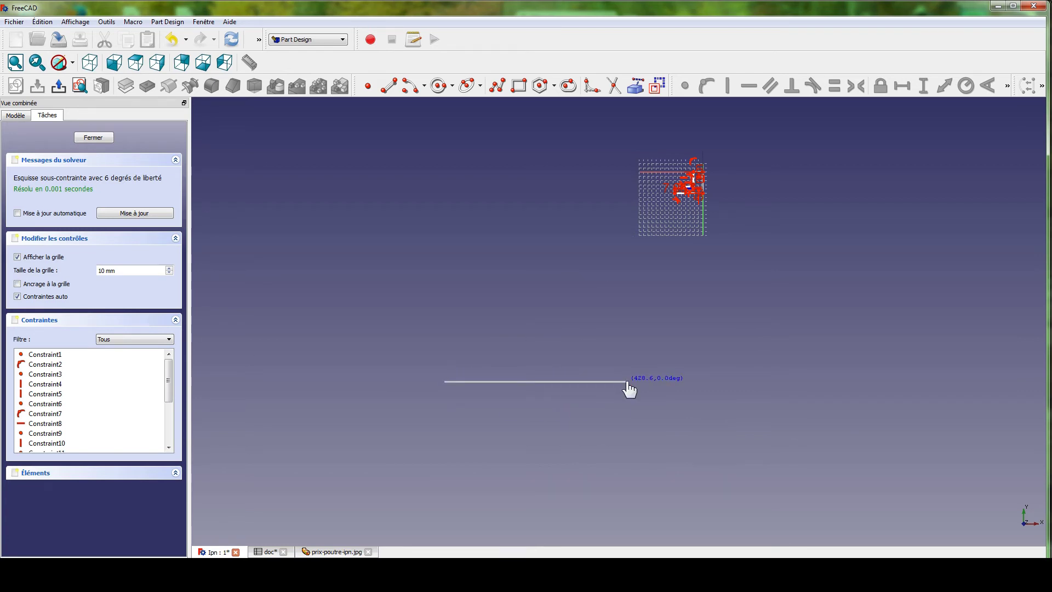
click(626, 381)
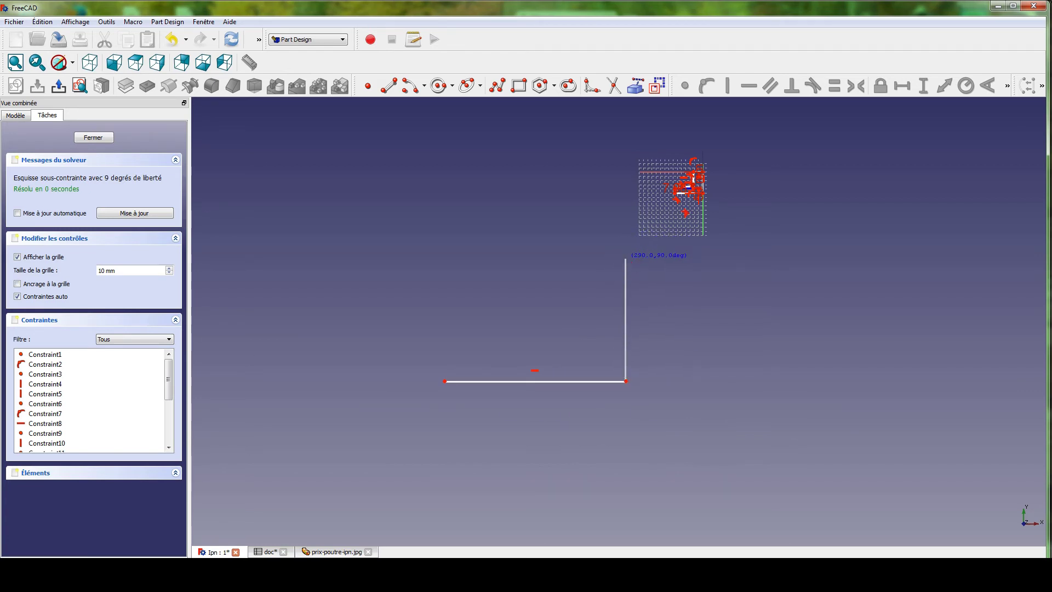
click(626, 259)
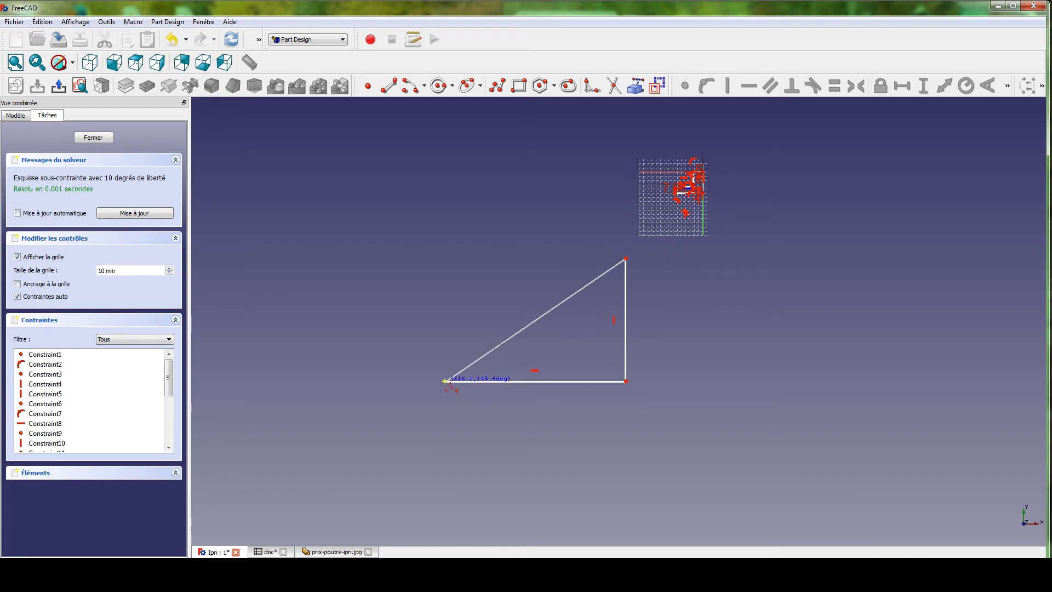
click(444, 381)
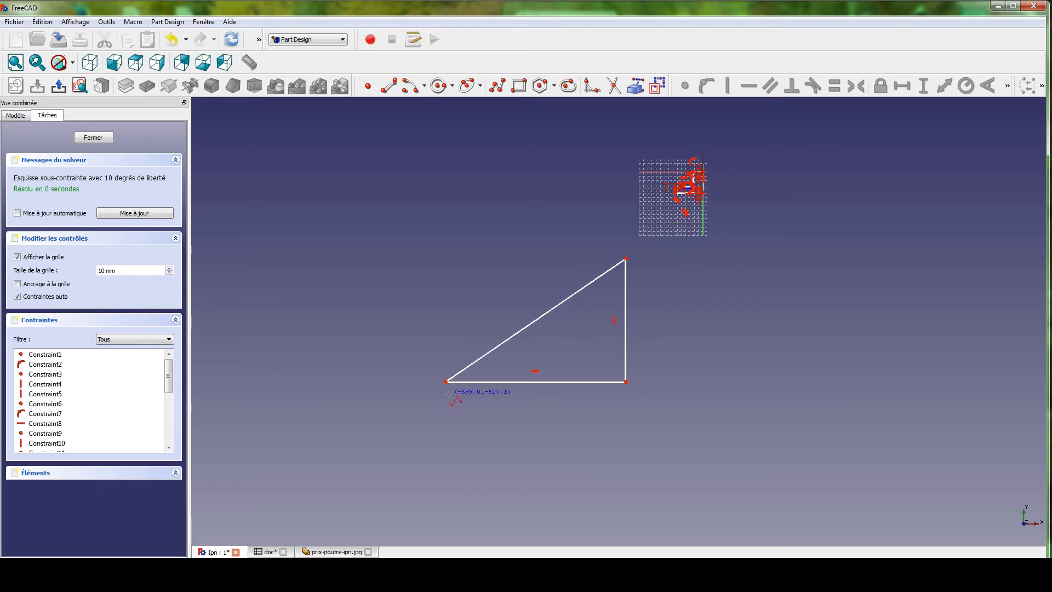
- Constrain the triangle's horizontal base to a length of 100 mm
click(518, 382)
text(l)
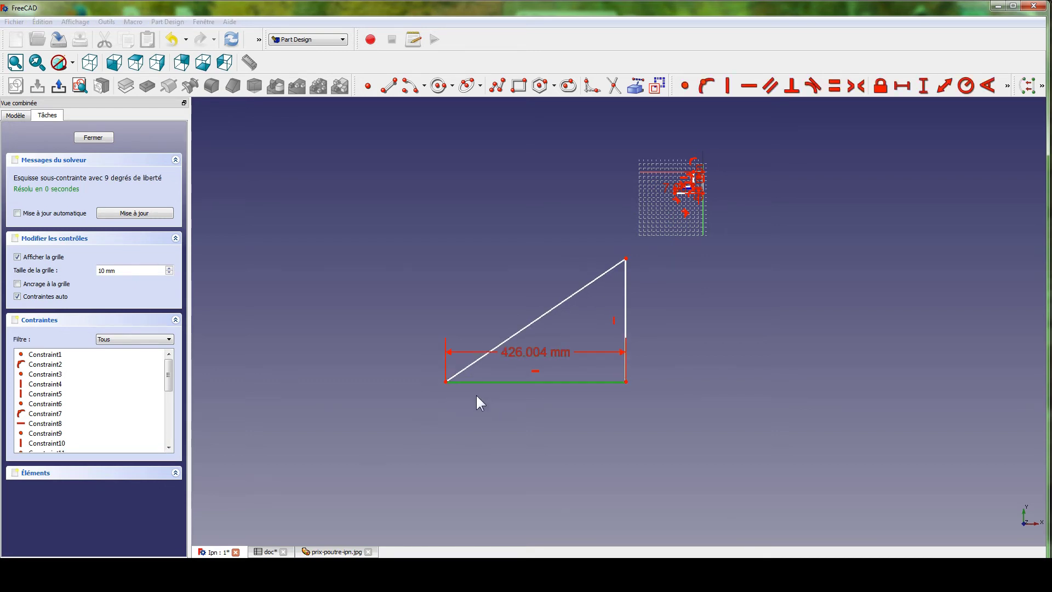
text(100mm)
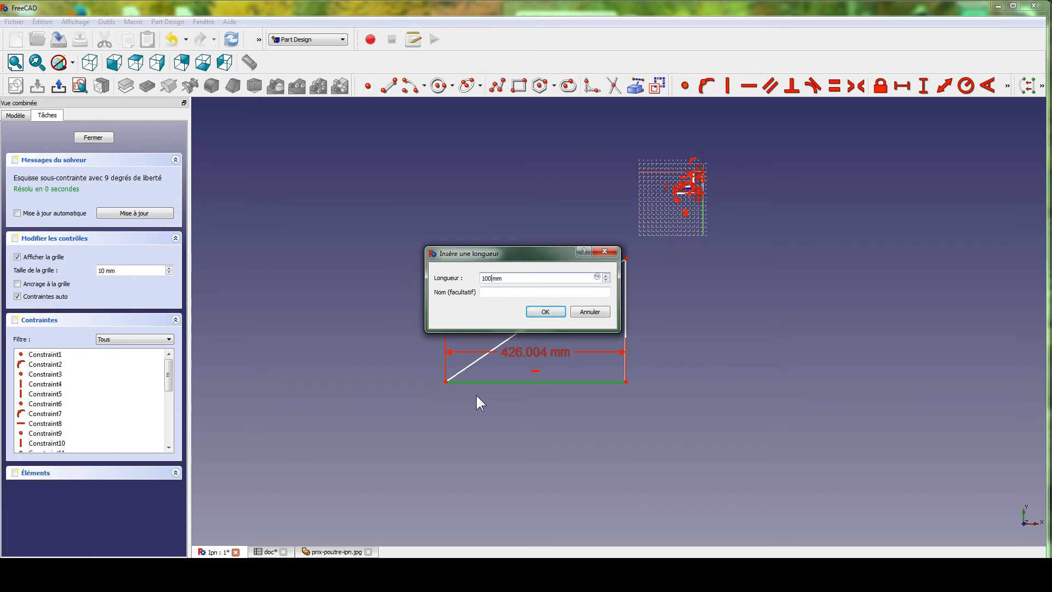
key(Return)
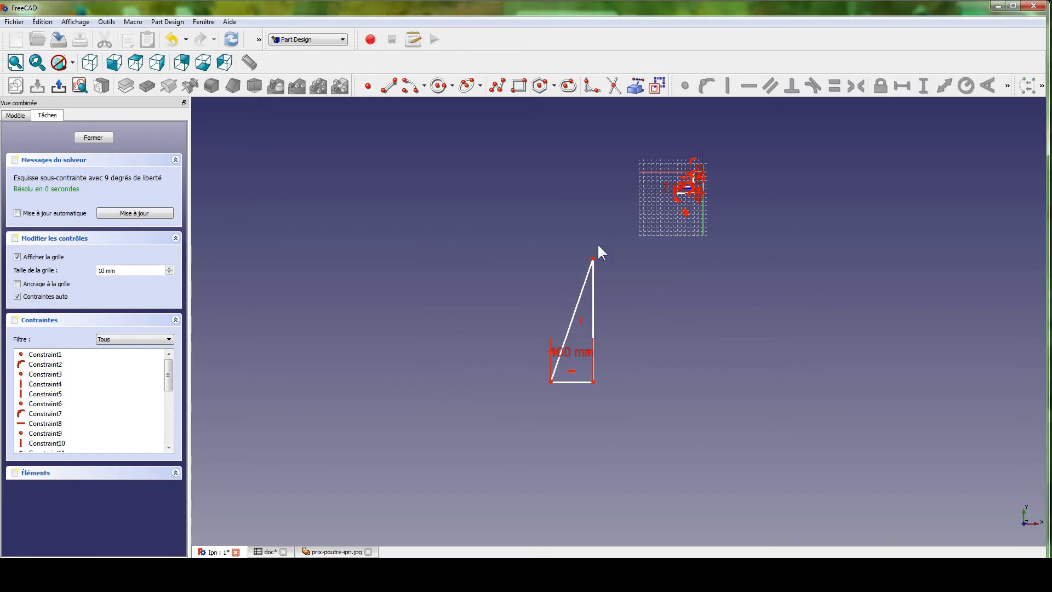
- Lower the triangle's apex, constrain its vertical side to 14 mm, and place that dimension outside the triangle
drag(593, 259, 604, 350)
scroll(603, 345, up, 10)
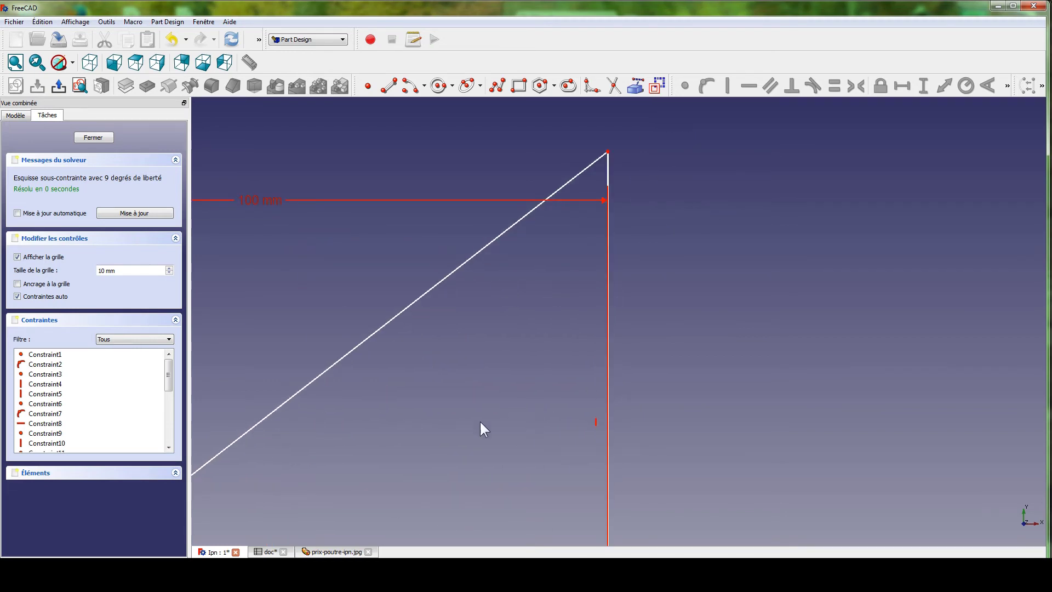
middle_drag(537, 369, 709, 230)
scroll(697, 248, down, 3)
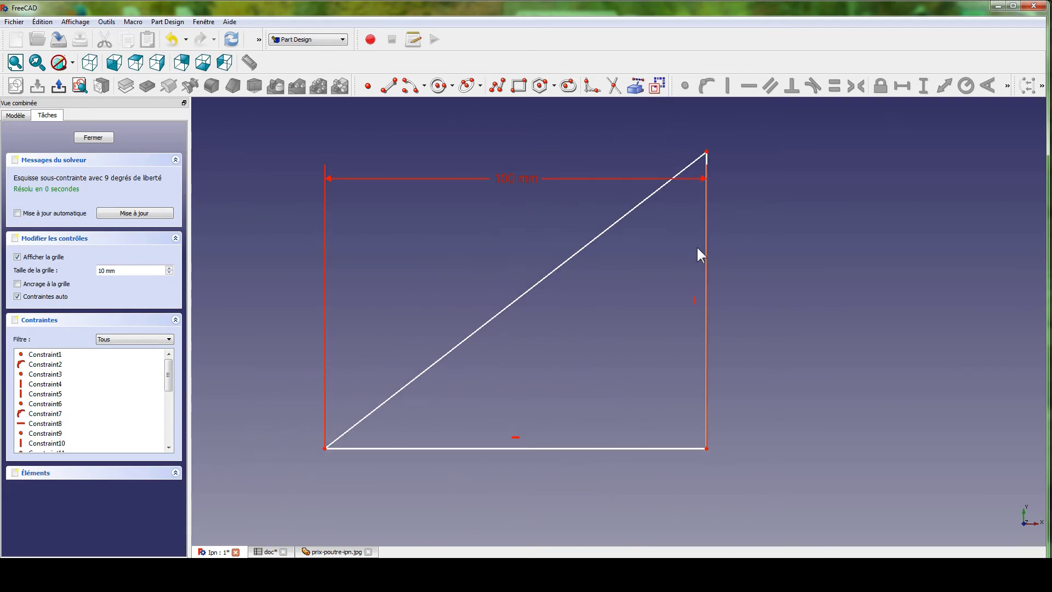
click(706, 317)
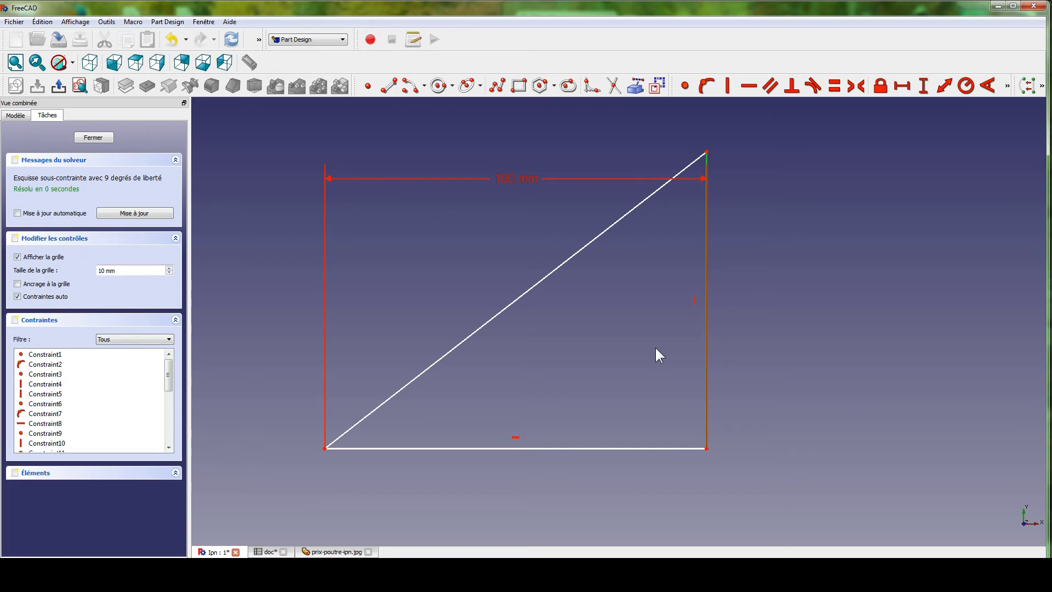
key(i)
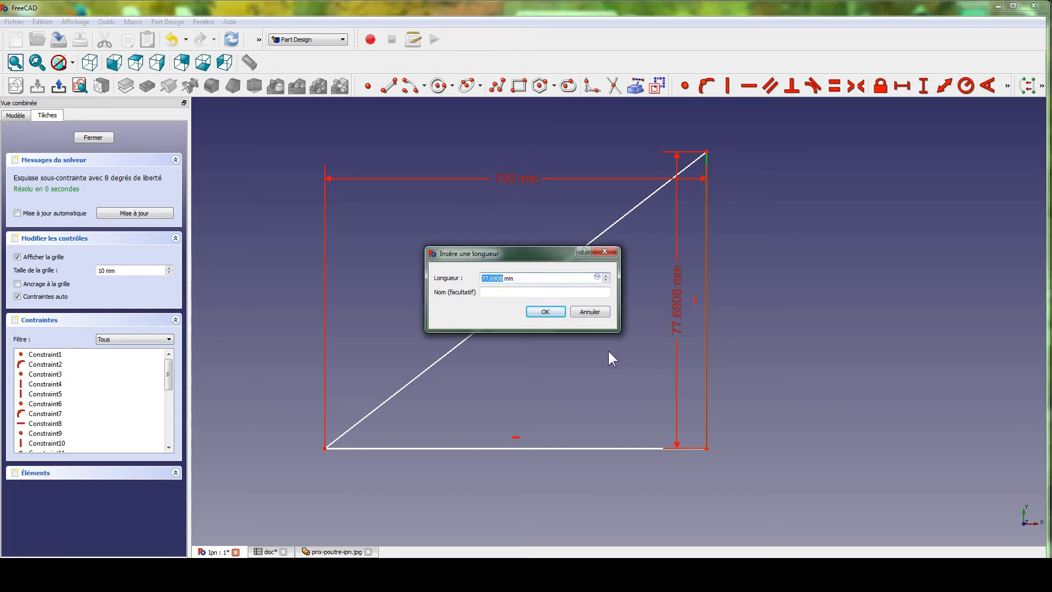
text(14)
key(Return)
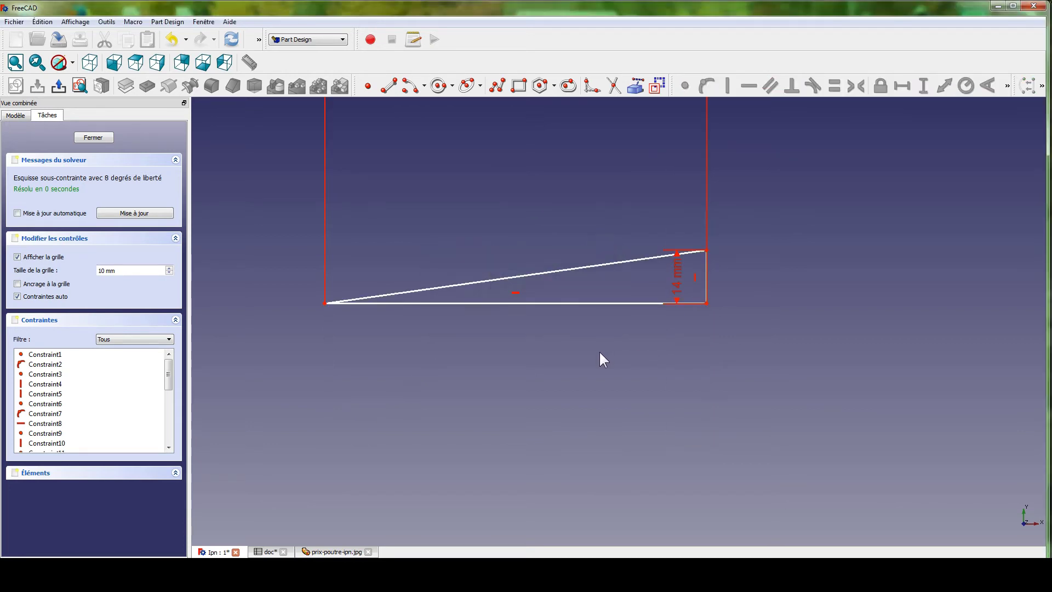
click(436, 288)
drag(681, 265, 733, 279)
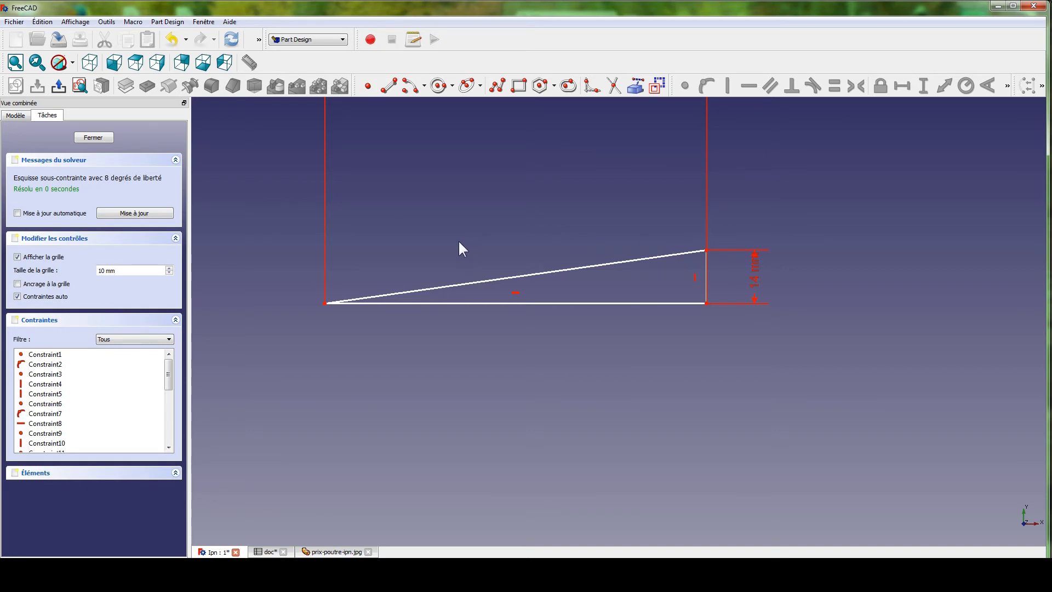
- Measure the angle between the triangle's sloped side and base using an angle constraint, without keeping the constraint
click(483, 281)
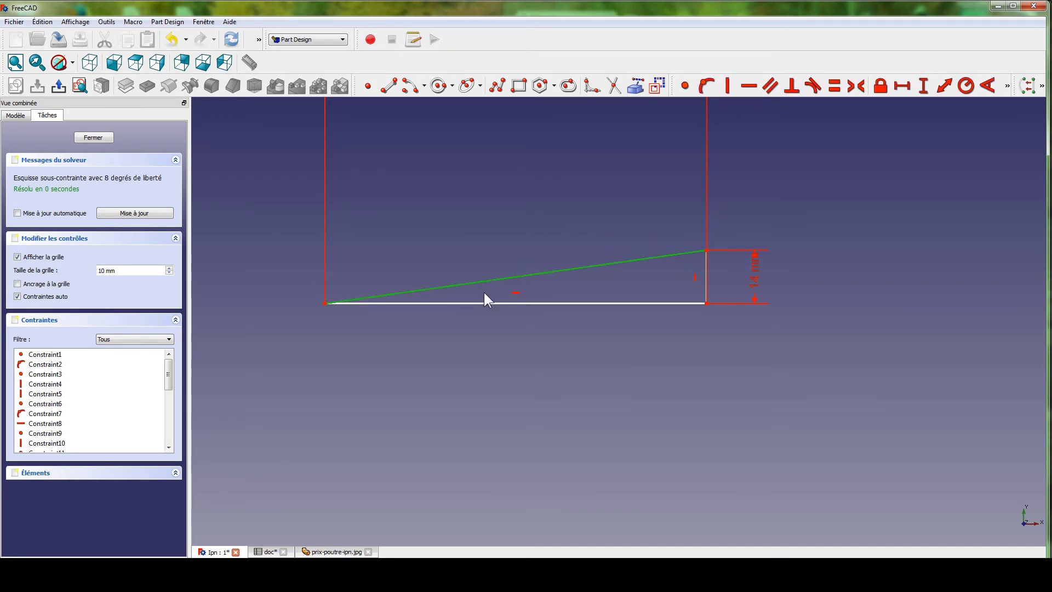
click(483, 301)
key(a)
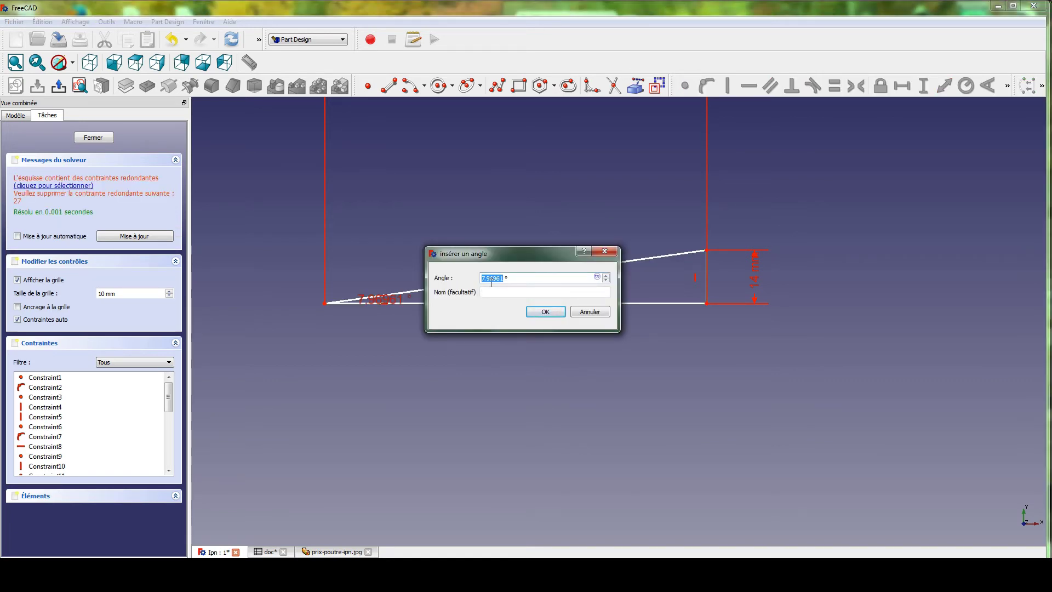
click(590, 311)
- Delete the whole auxiliary triangle from the sketch
scroll(619, 322, down, 4)
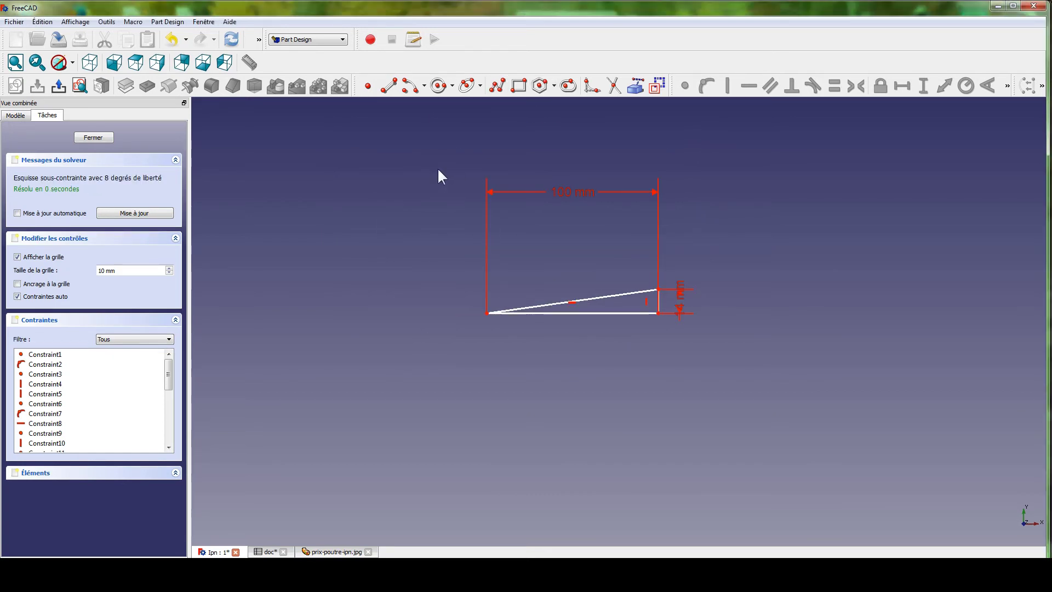
drag(442, 161, 742, 342)
scroll(441, 161, up, 1)
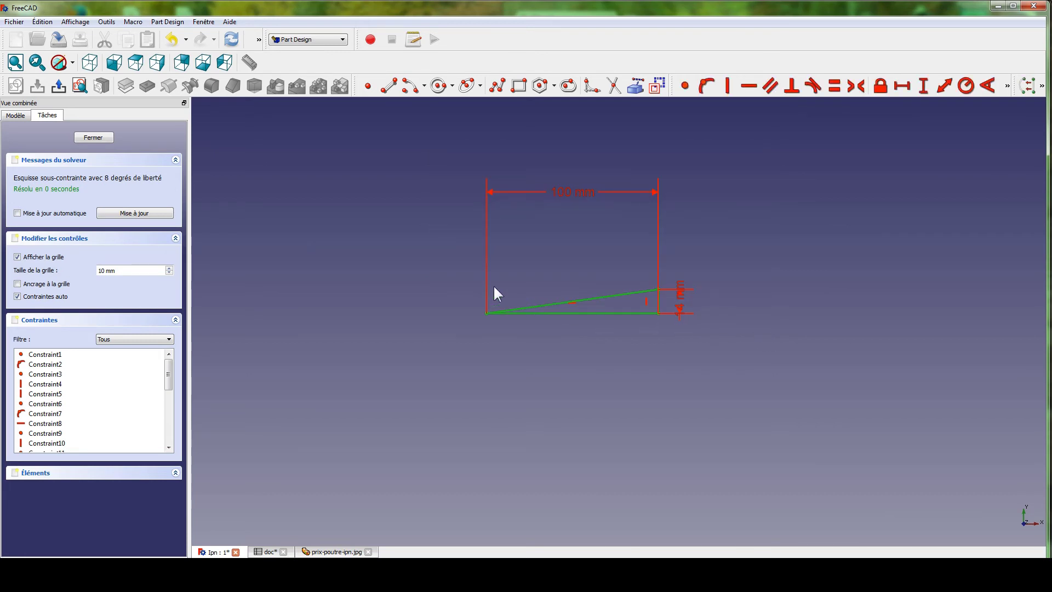
key(Delete)
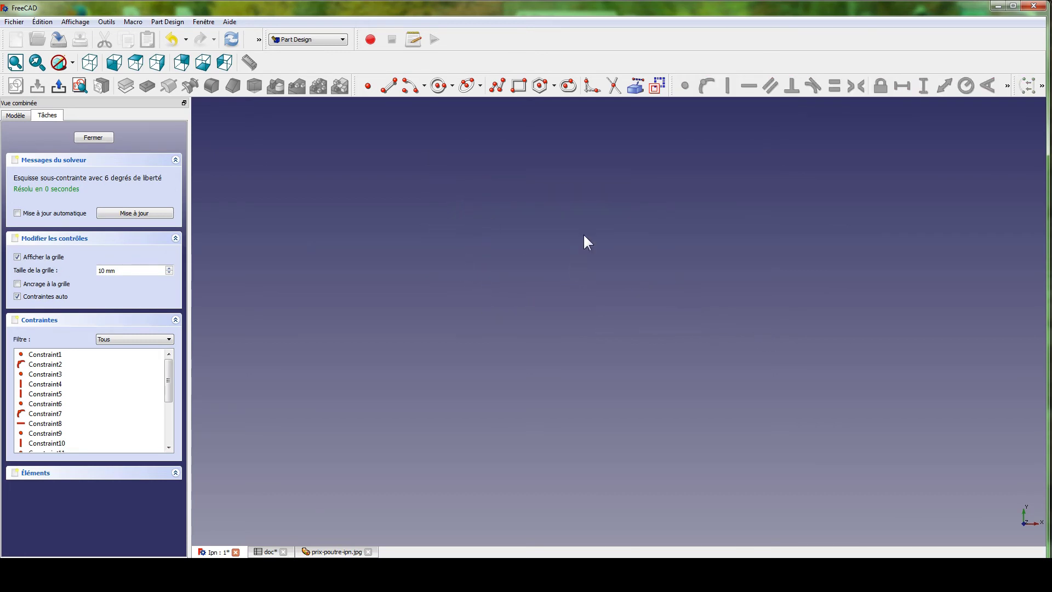
- Close the sketch and reopen the pad's sketch for editing, bringing the quarter profile back into view
click(92, 138)
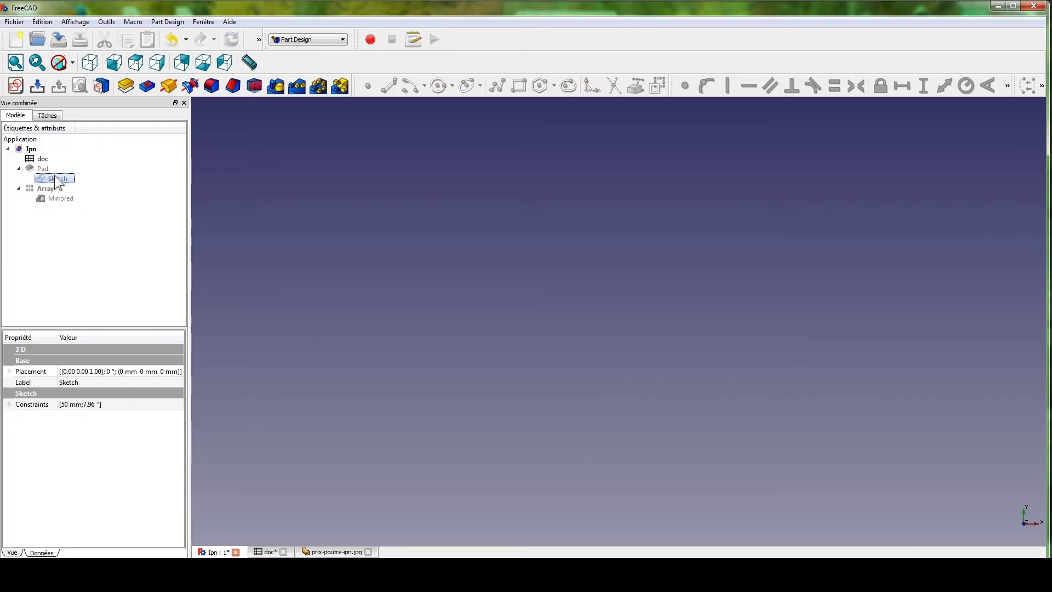
double_click(55, 179)
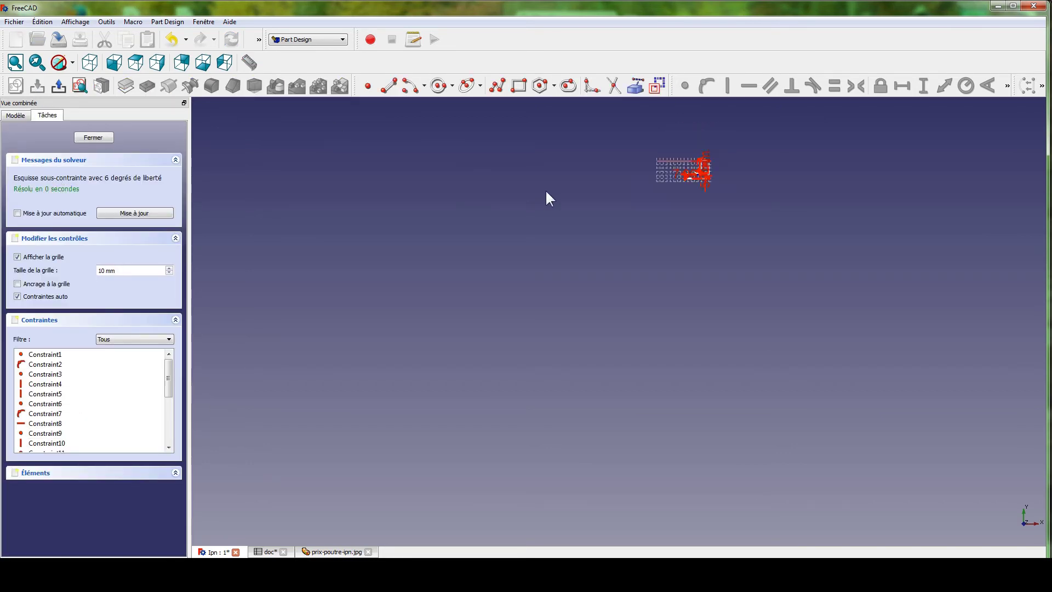
mouse_move(667, 167)
middle_down()
mouse_move(619, 225)
mouse_move(438, 388)
middle_up()
scroll(542, 317, up, 8)
middle_drag(327, 412, 653, 163)
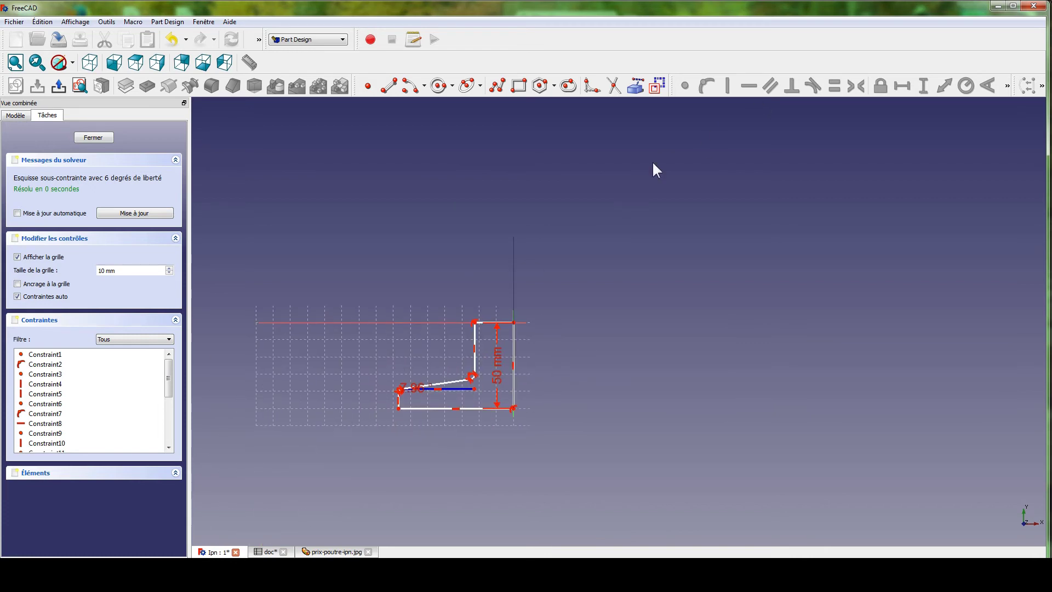
- Set the angle between the sloped flange edge and the blue construction line to 7.97°
scroll(432, 361, up, 4)
middle_drag(235, 466, 550, 289)
scroll(409, 279, up, 4)
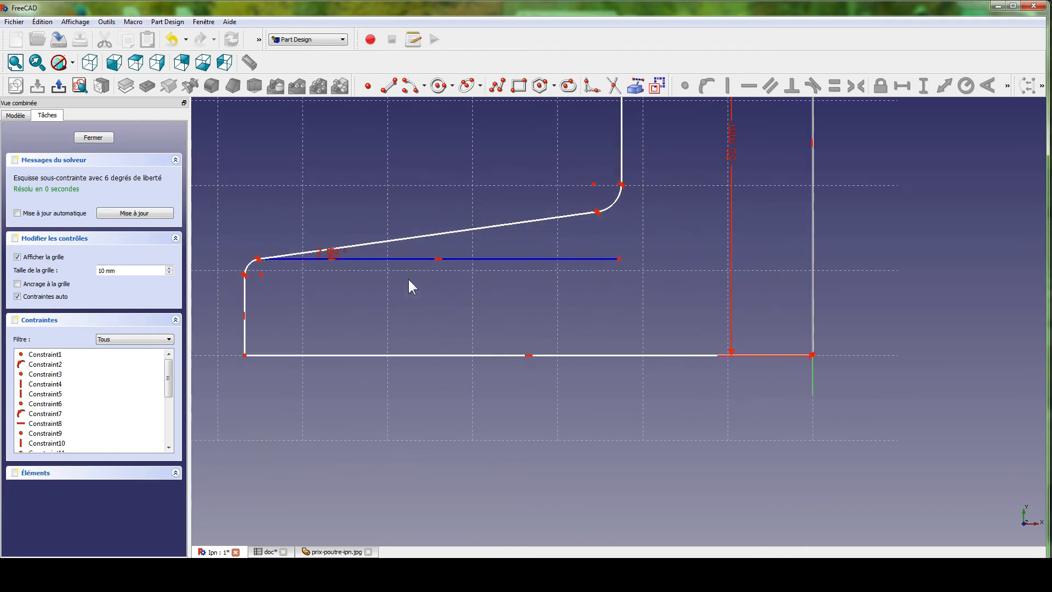
double_click(320, 252)
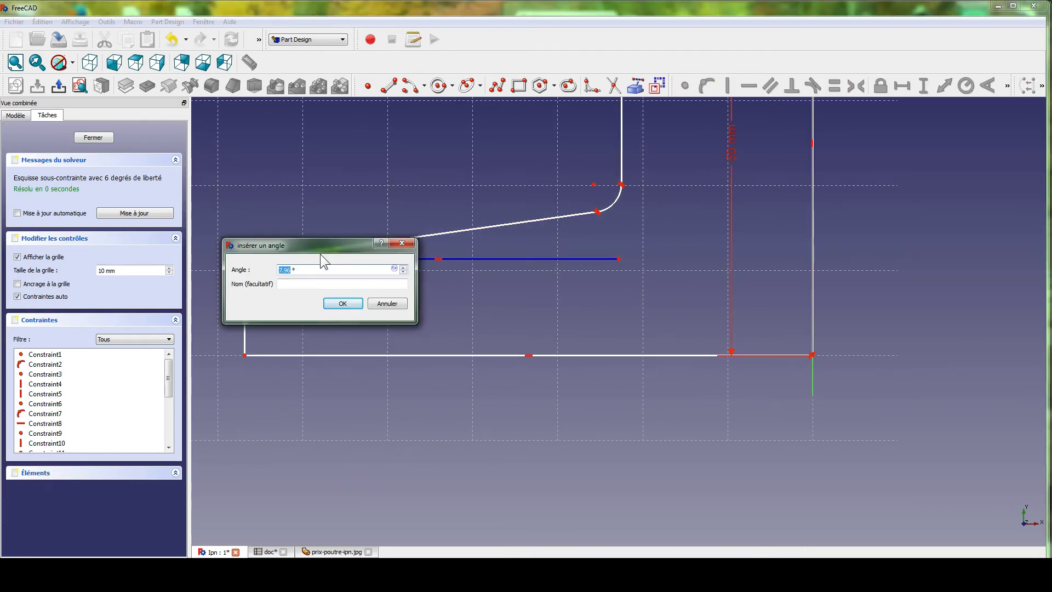
text(7.97)
click(339, 304)
- Constrain the horizontal length of the profile's bottom edge with the expression doc.b/2
middle_drag(474, 187, 503, 297)
scroll(506, 290, down, 2)
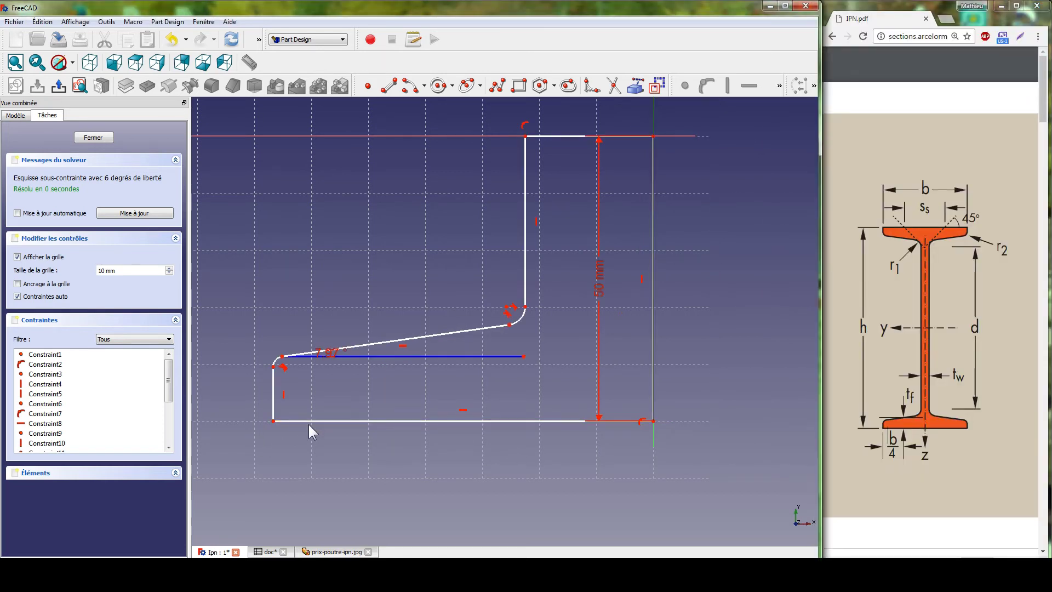
click(309, 421)
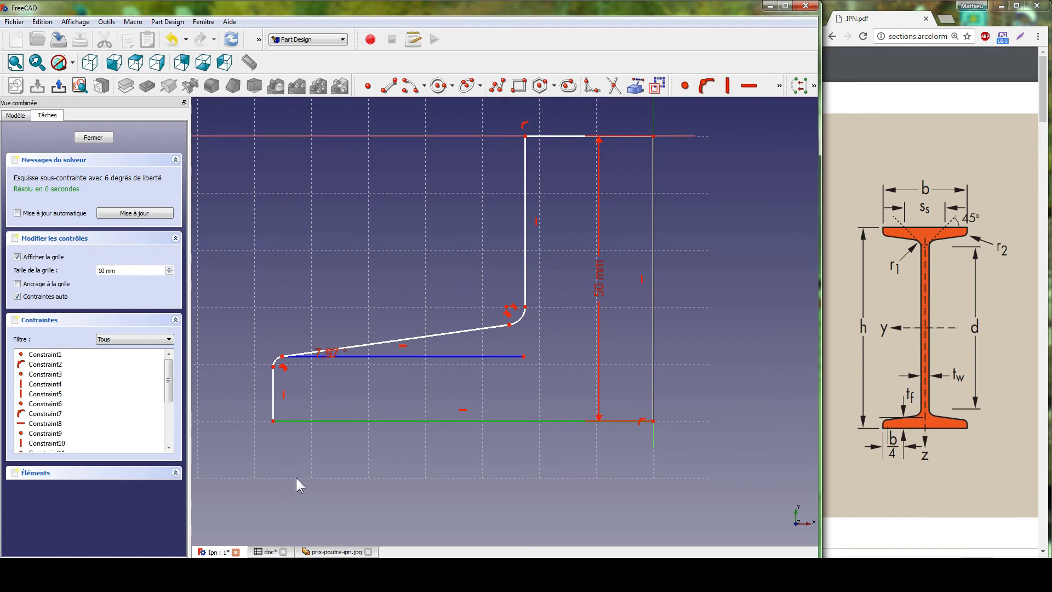
key(shift+h)
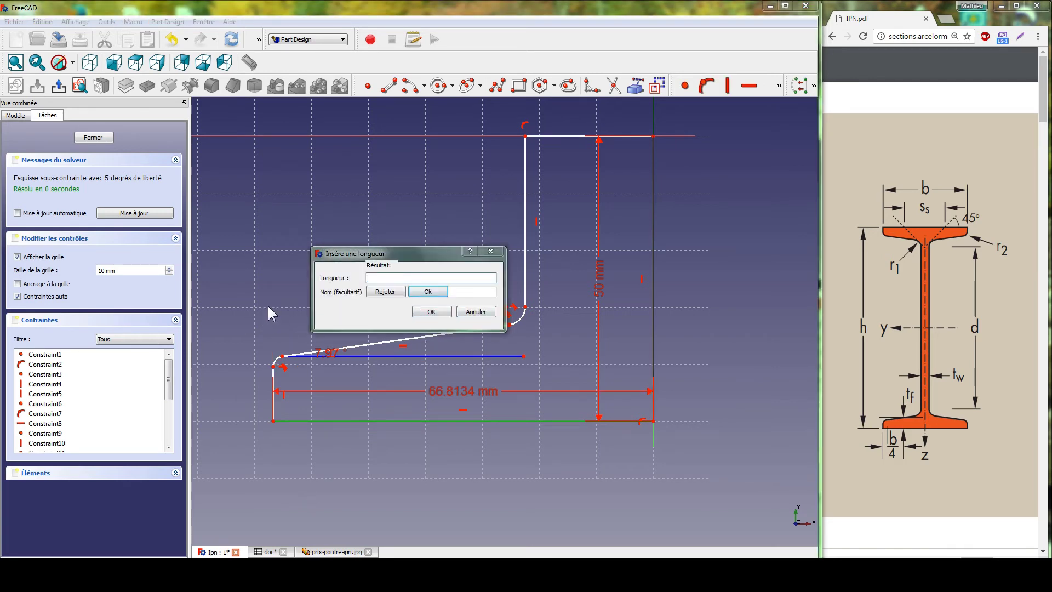
text(doc.)
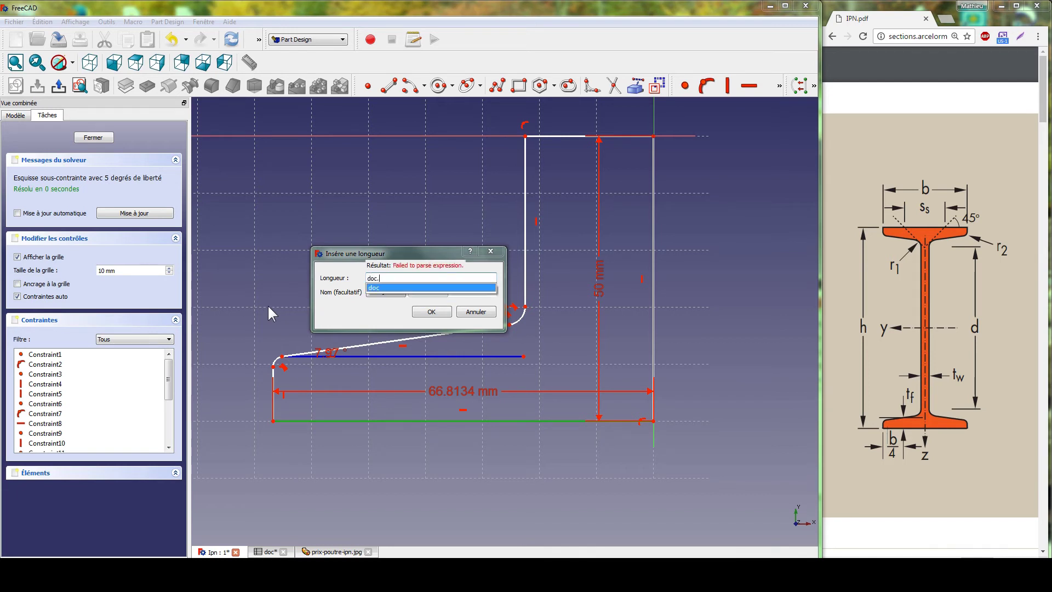
text(b)
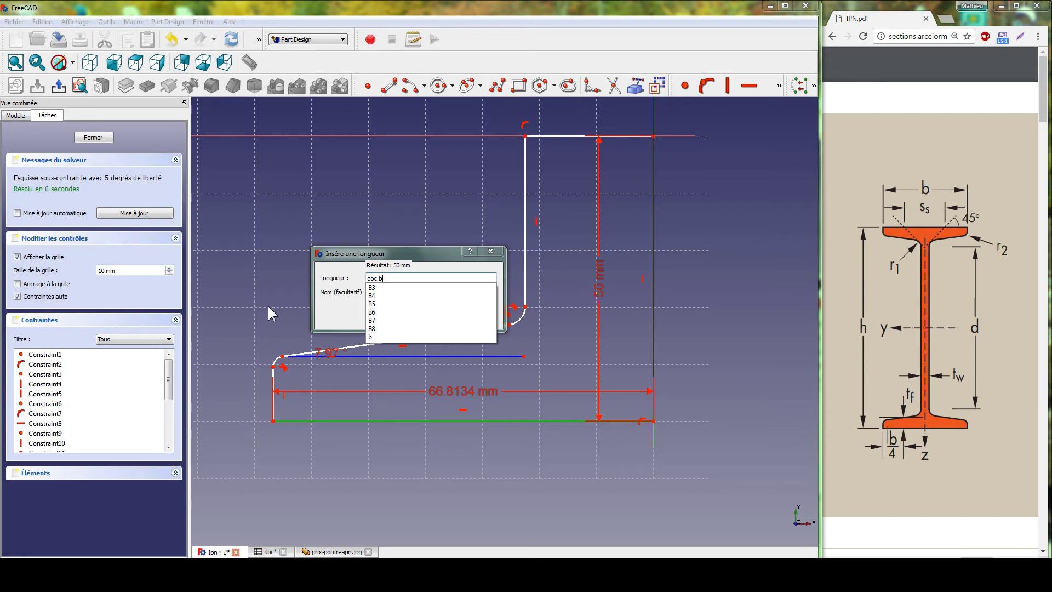
text(/)
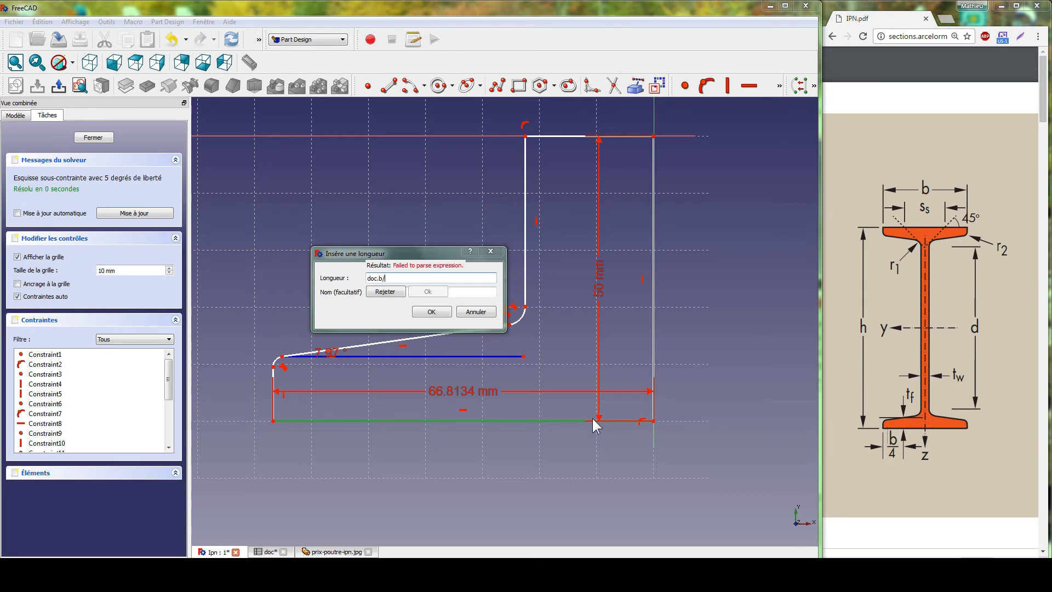
text(2)
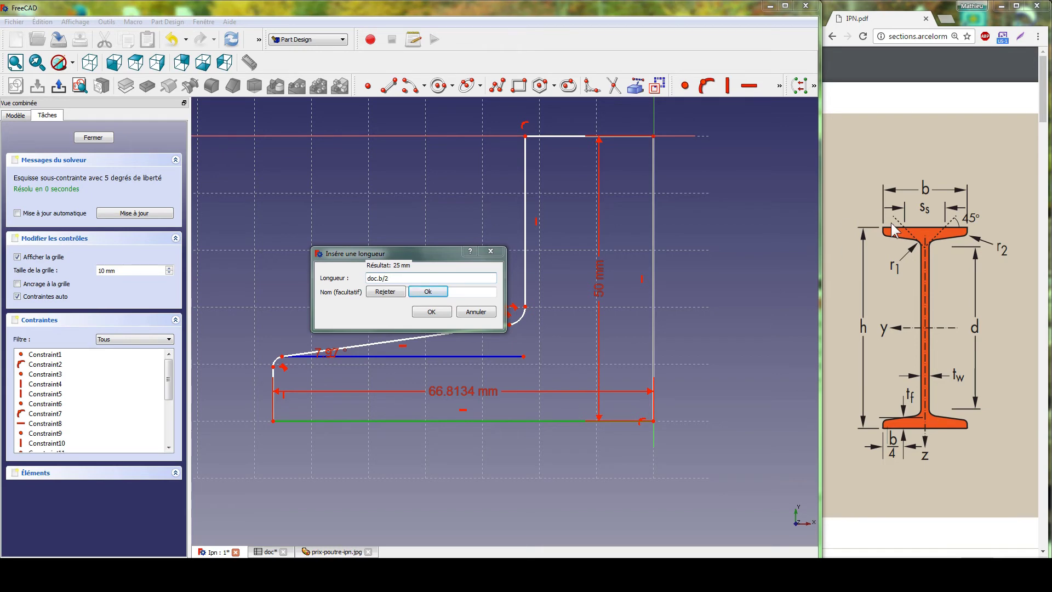
click(425, 292)
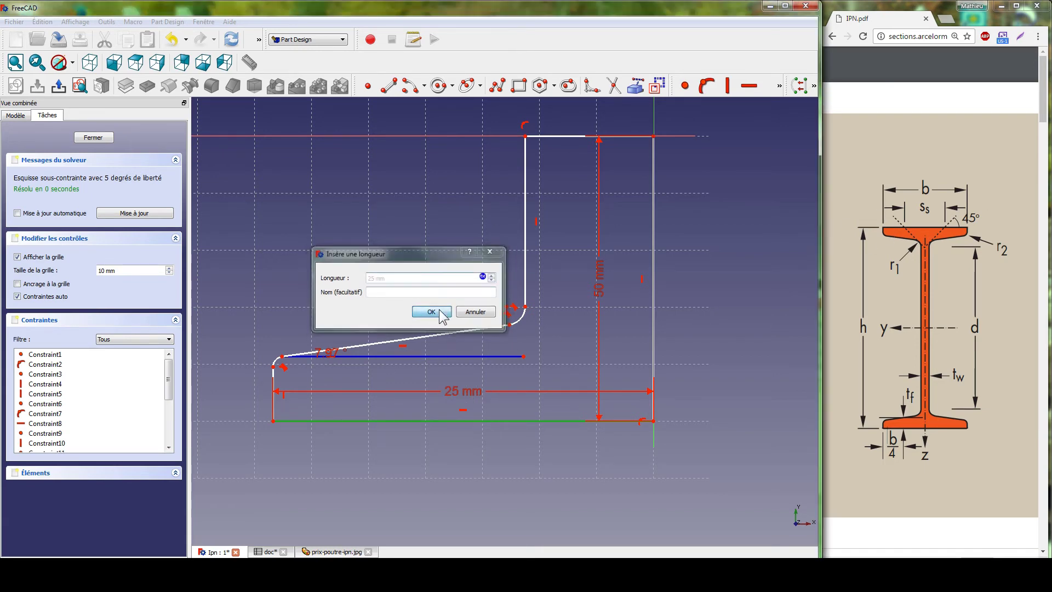
click(440, 311)
- Try to restore the distorted flange tip by moving the tip arc's centre upward and pulling the flange's vertical end edge outward
middle_drag(362, 452, 386, 345)
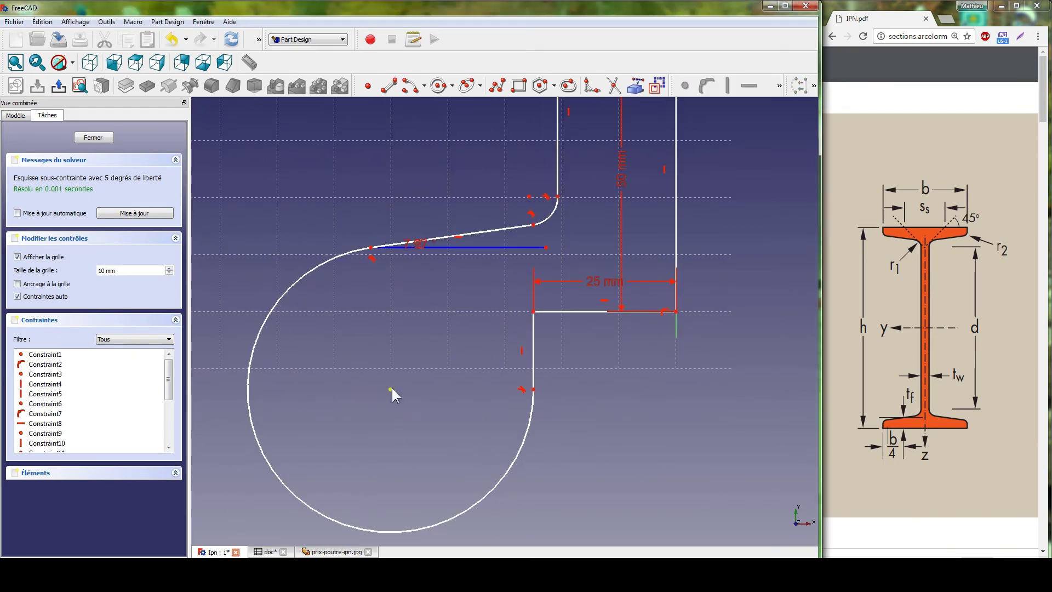
drag(391, 389, 416, 284)
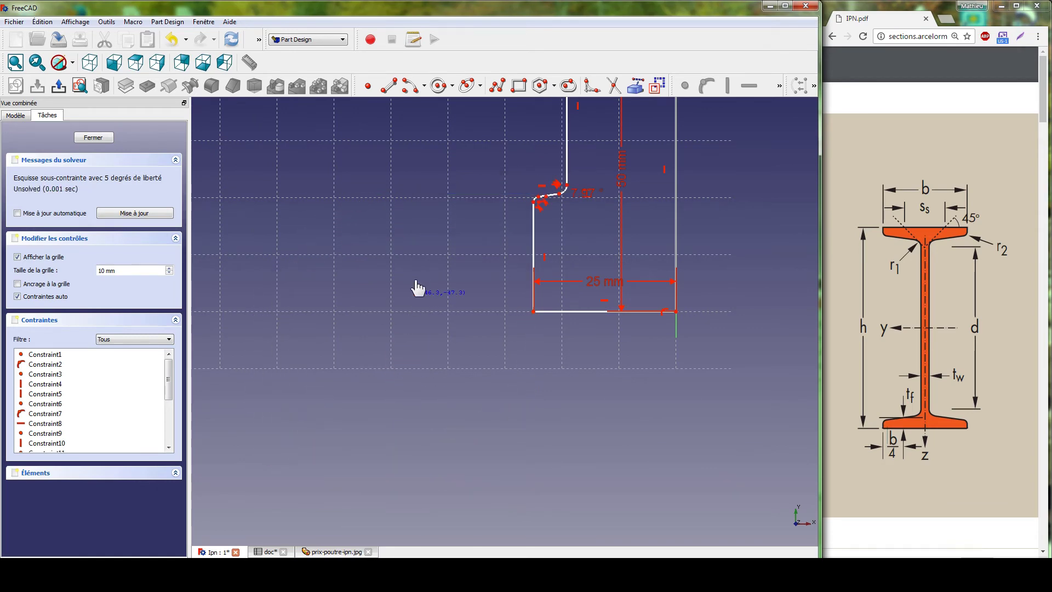
scroll(528, 246, up, 2)
mouse_move(559, 218)
middle_down()
mouse_move(392, 422)
mouse_move(400, 412)
middle_up()
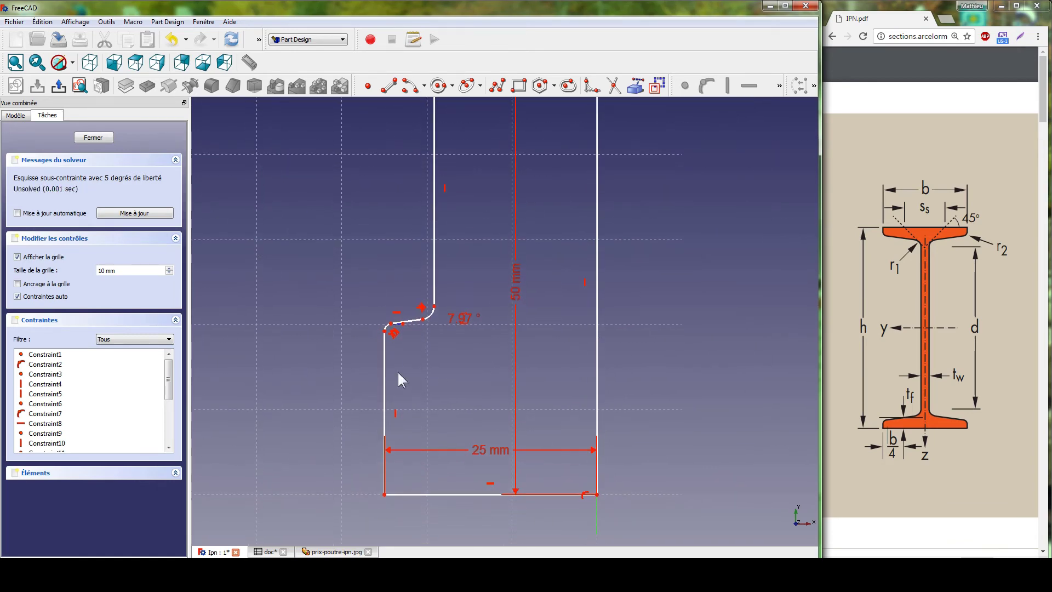
mouse_move(382, 351)
mouse_down()
mouse_move(454, 253)
mouse_move(482, 298)
mouse_move(517, 244)
mouse_move(228, 376)
mouse_up()
scroll(238, 418, down, 3)
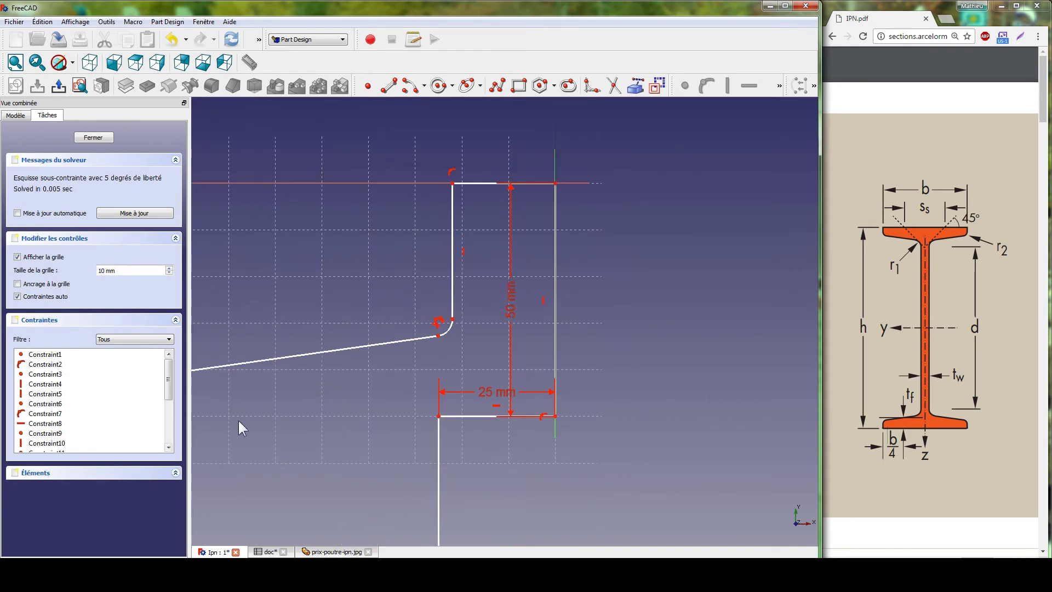
- Try to reshape the profile by moving the web fillet's centre inward and the oversized tip arc's centre toward the flange
scroll(298, 462, down, 5)
scroll(352, 433, up, 3)
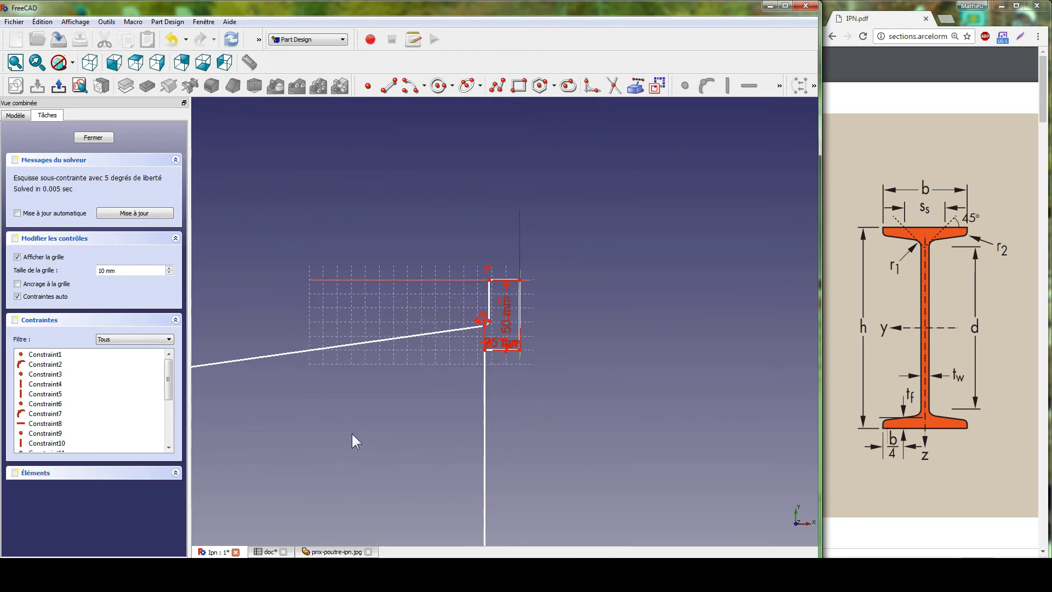
scroll(352, 432, up, 8)
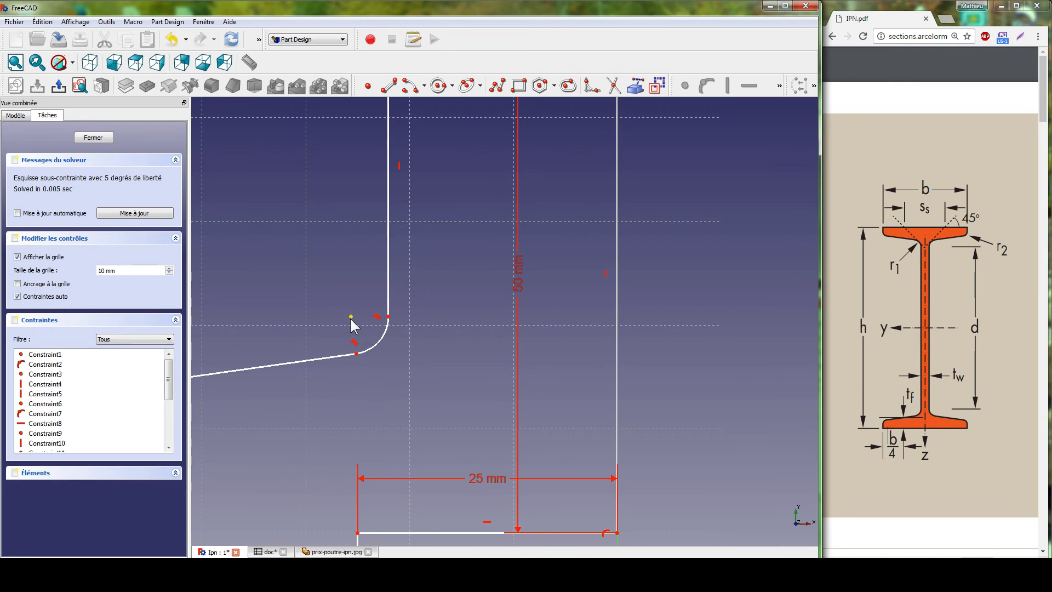
mouse_move(351, 319)
mouse_down()
mouse_move(524, 333)
mouse_move(564, 359)
mouse_move(477, 318)
mouse_up()
scroll(380, 439, down, 4)
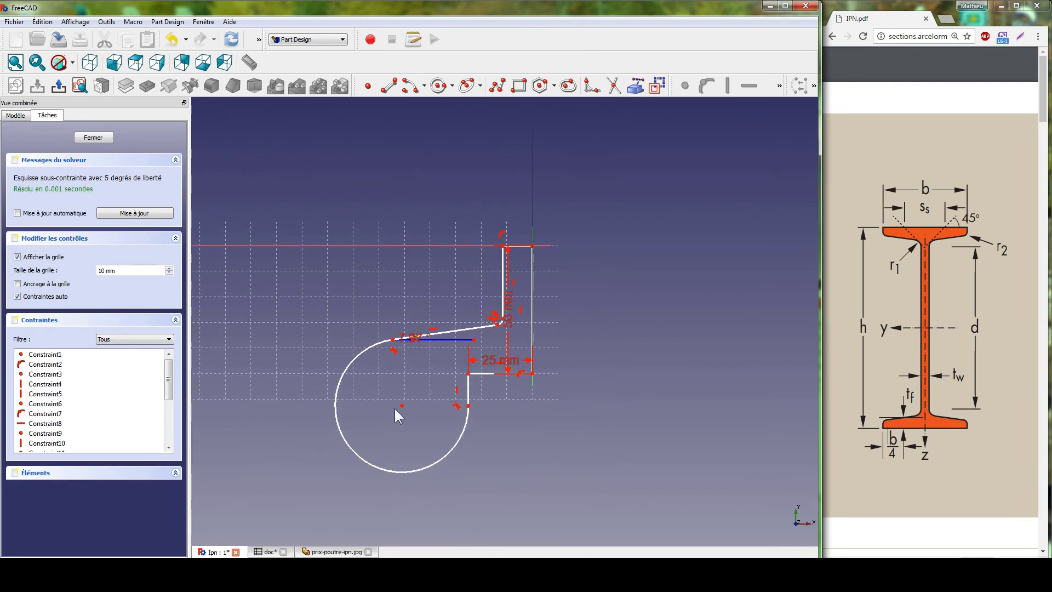
mouse_move(401, 406)
mouse_down()
mouse_move(468, 364)
mouse_move(463, 342)
mouse_up()
scroll(477, 334, up, 3)
middle_drag(370, 433, 418, 388)
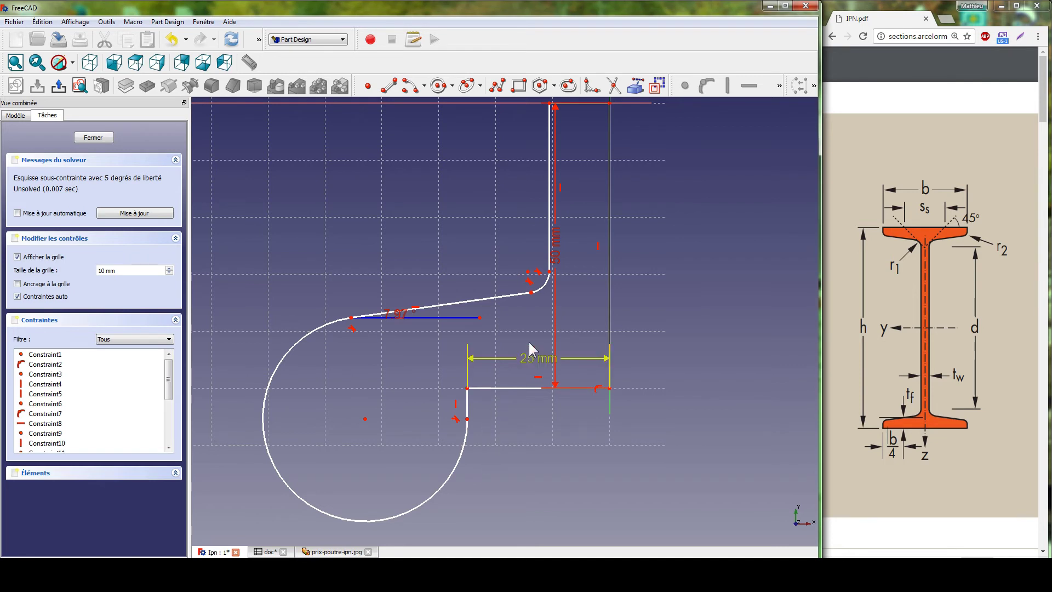
- Constrain the radius of the fillet between the web and the sloped flange edge to doc.r1
scroll(526, 341, up, 3)
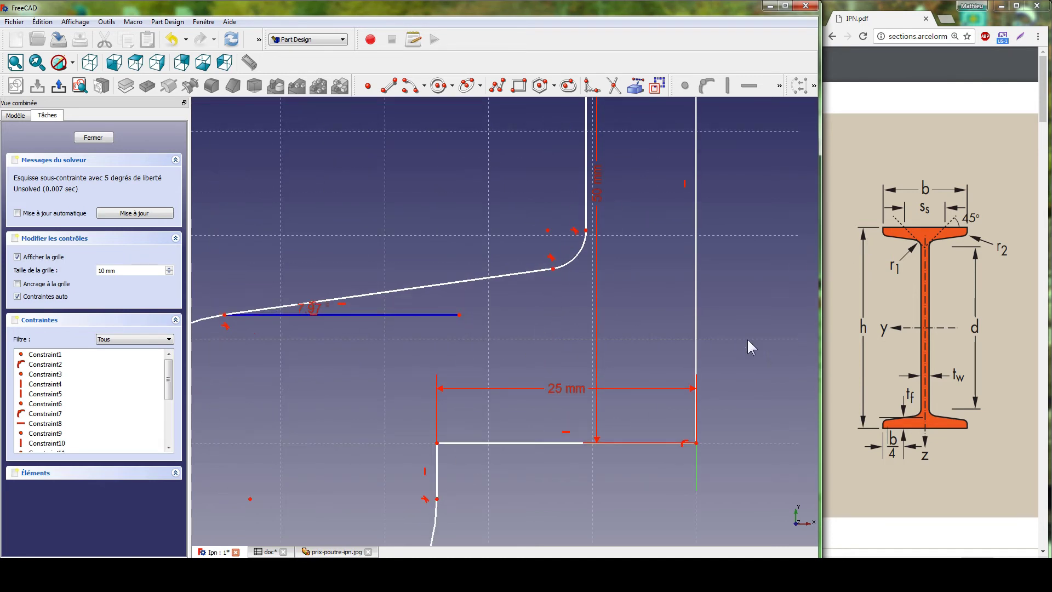
click(573, 254)
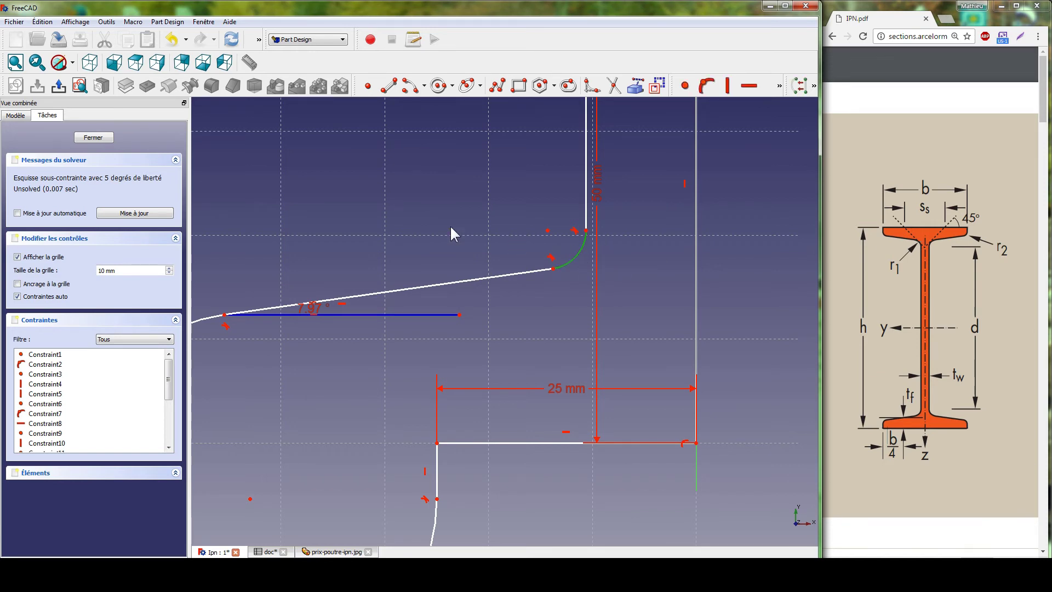
key(shift+r)
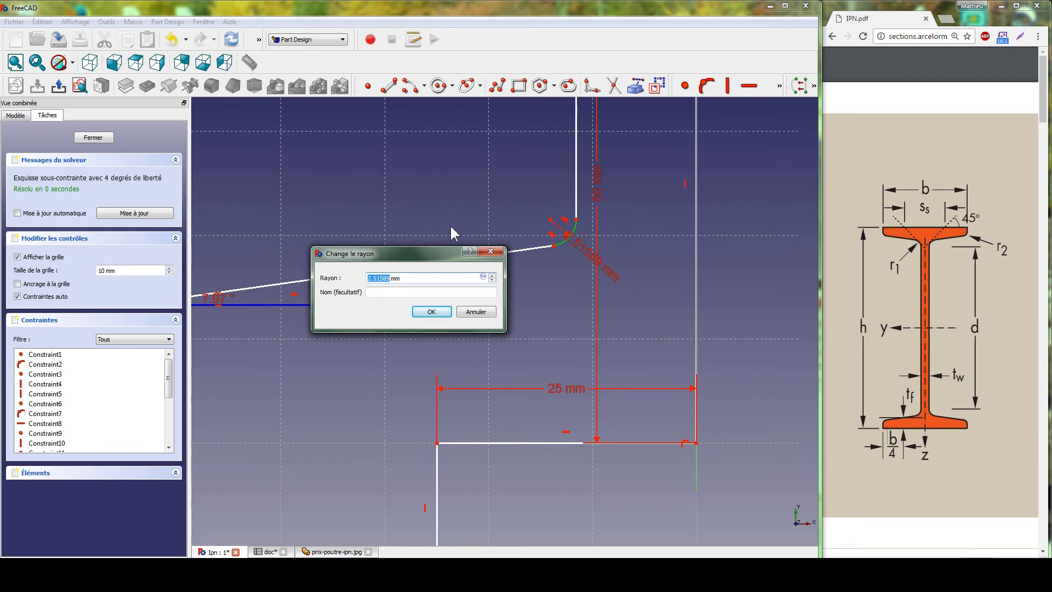
key(equal)
text(do)
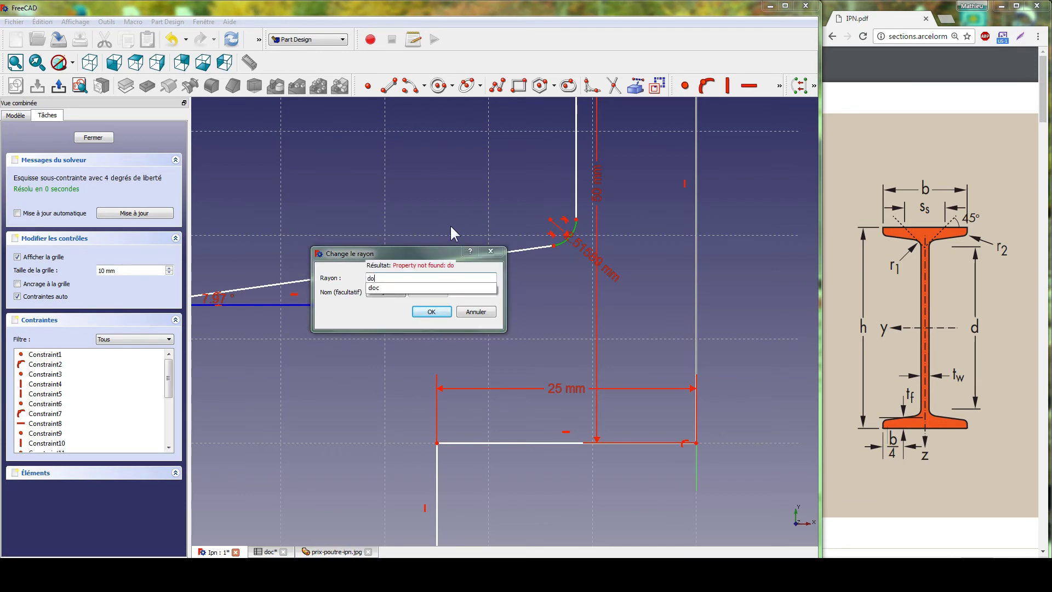
text(c.r1)
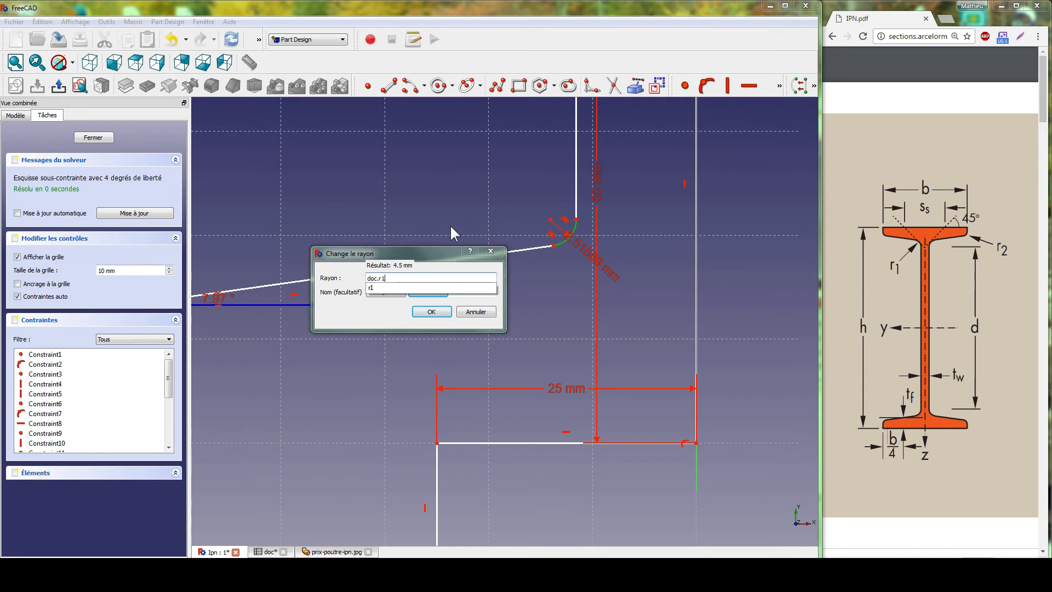
key(Return)
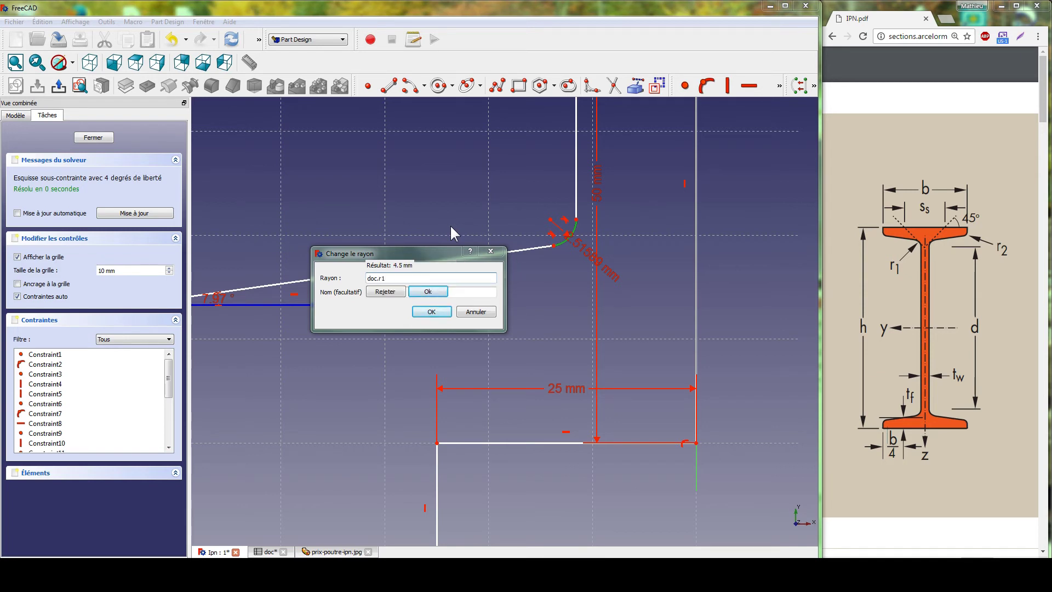
click(428, 291)
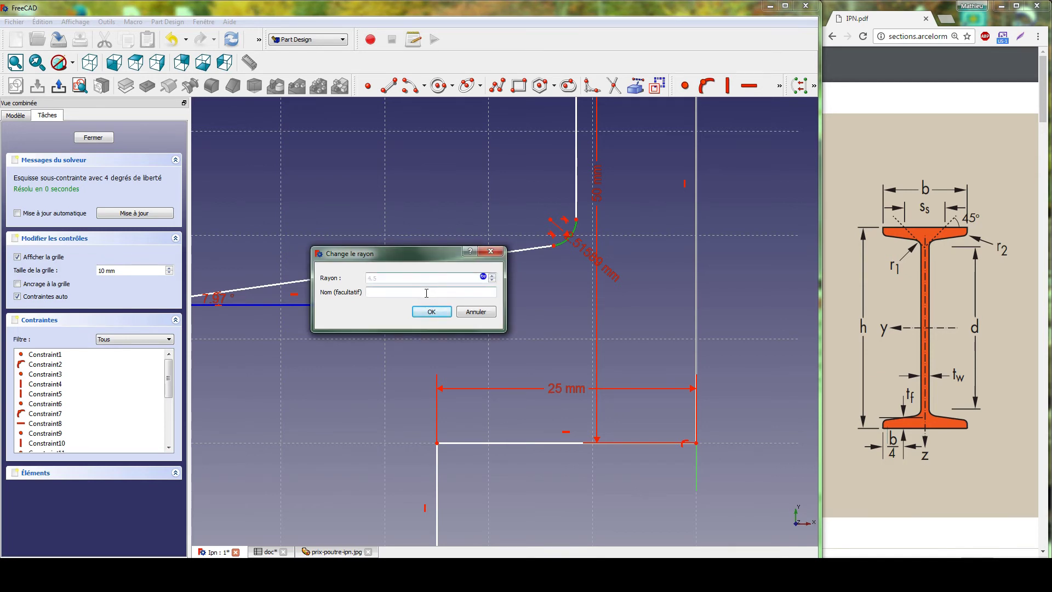
click(431, 311)
- Try to constrain the radius of the oversized flange tip arc to doc.r2
scroll(285, 389, down, 5)
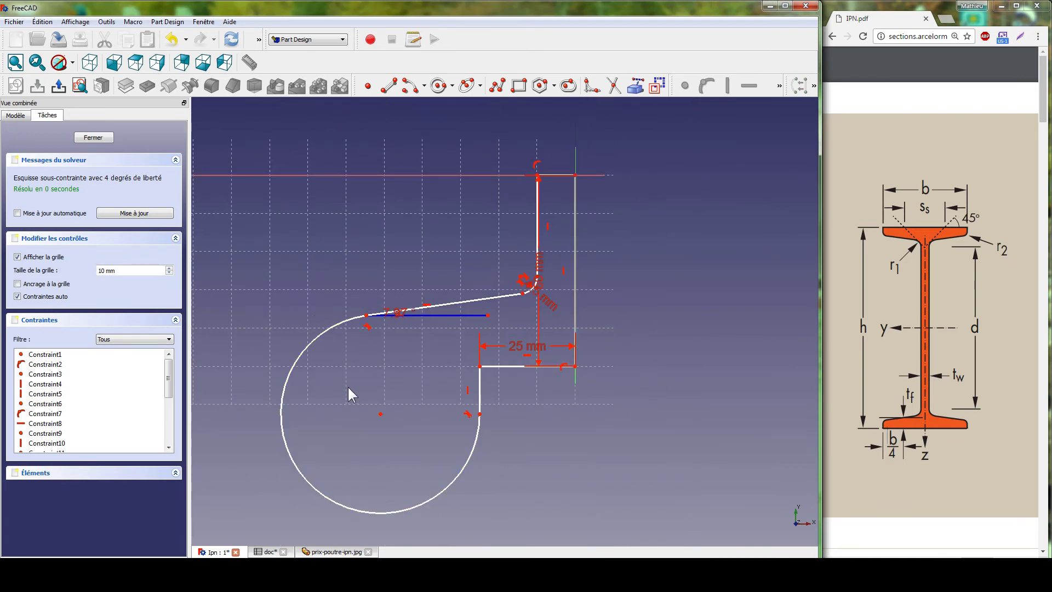
mouse_move(353, 391)
middle_down()
mouse_move(447, 265)
mouse_move(406, 356)
middle_up()
click(332, 350)
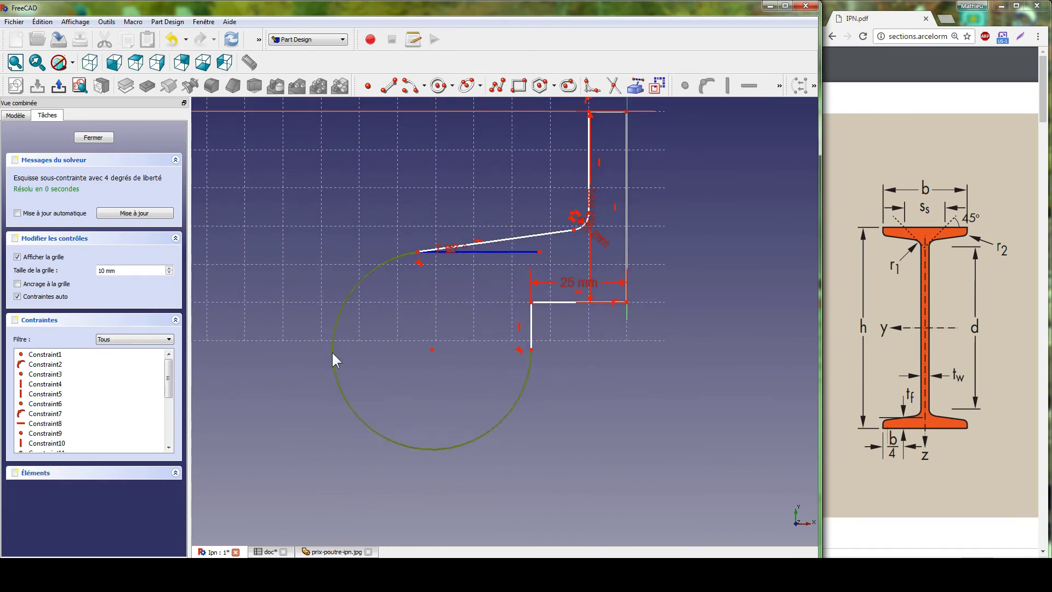
key(shift+r)
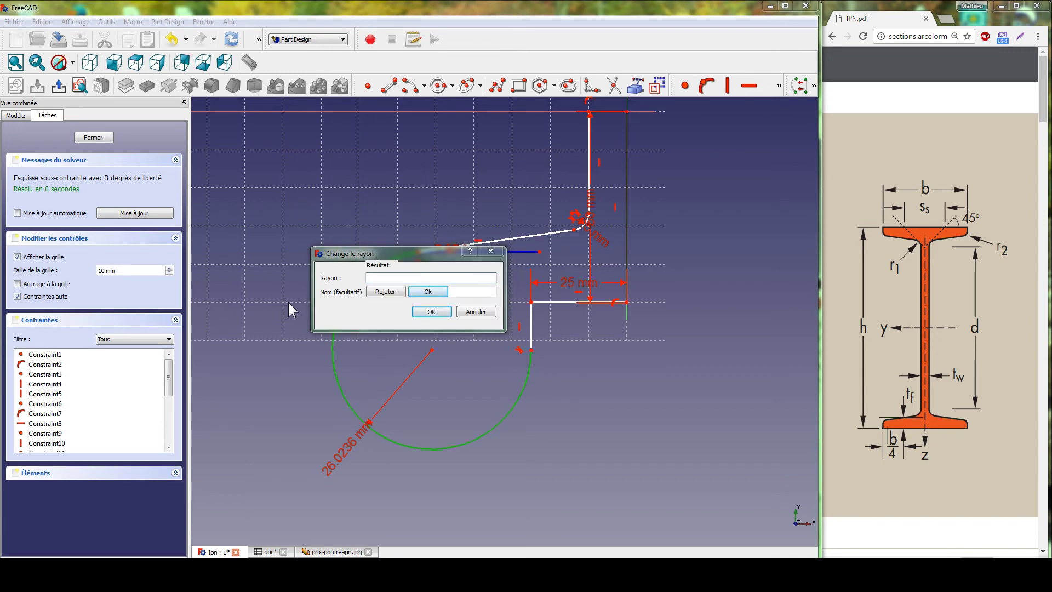
key(equal)
text(doc.)
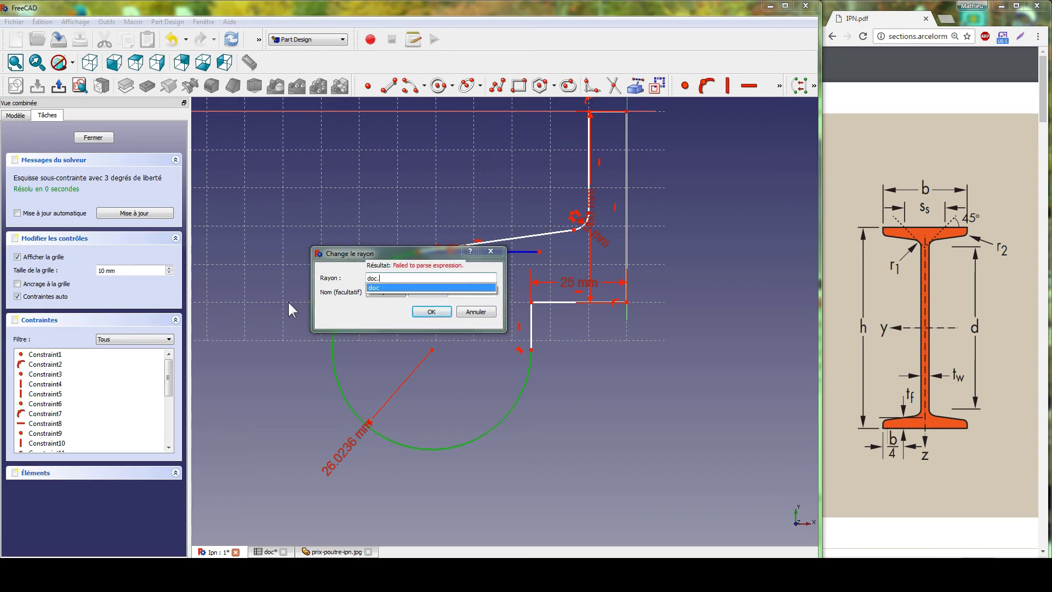
text(r)
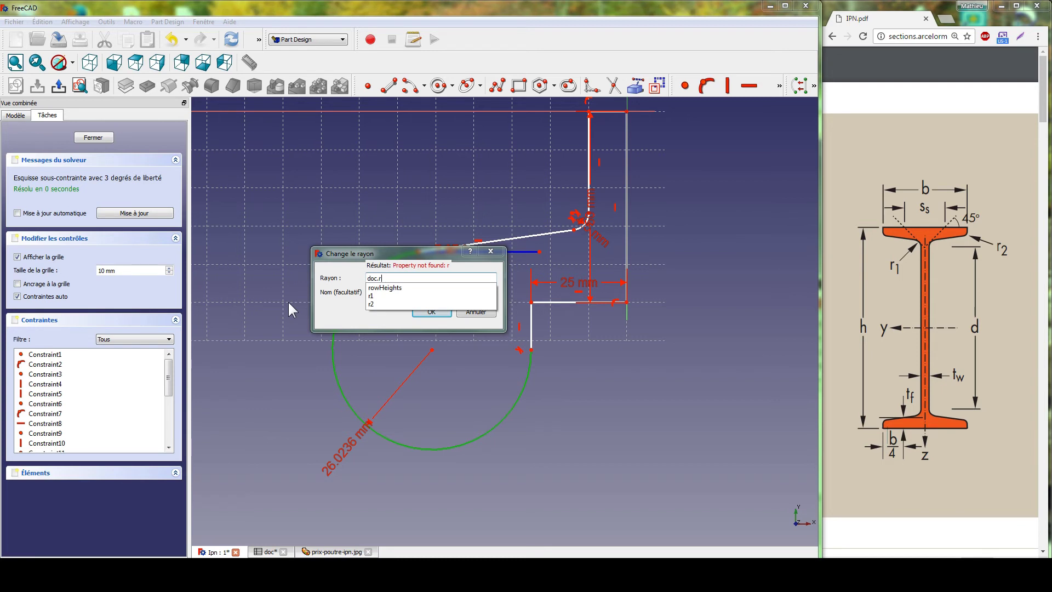
key(Down)
key(Down)
key(Down)
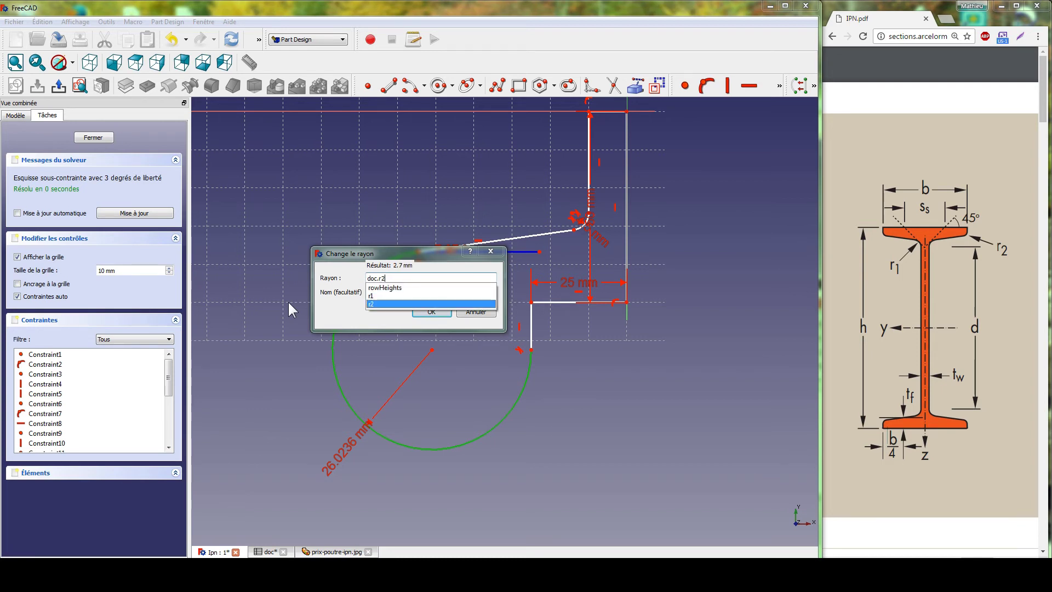
key(Return)
key(Return)
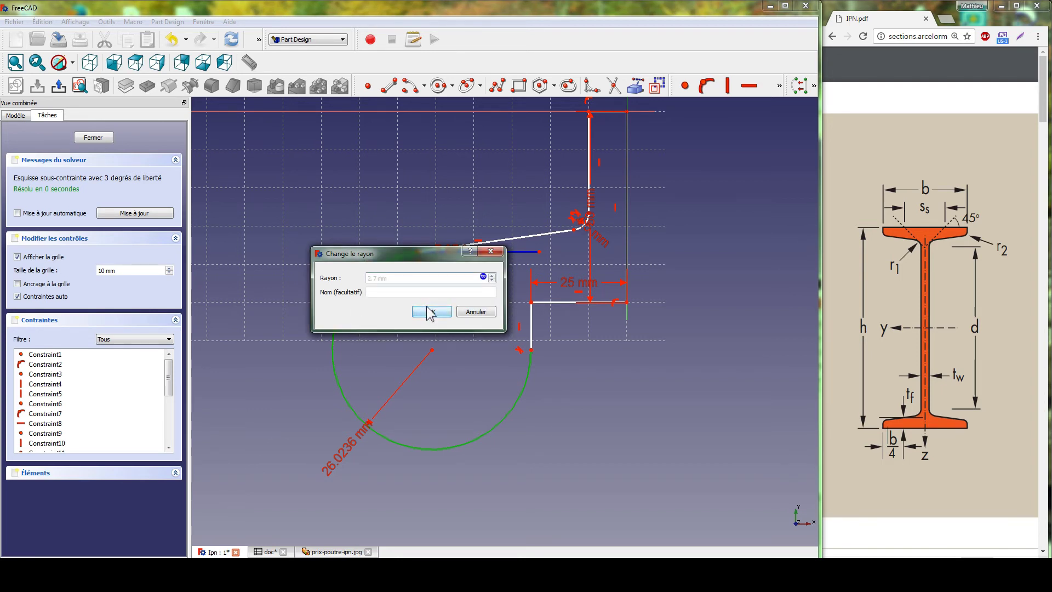
click(431, 311)
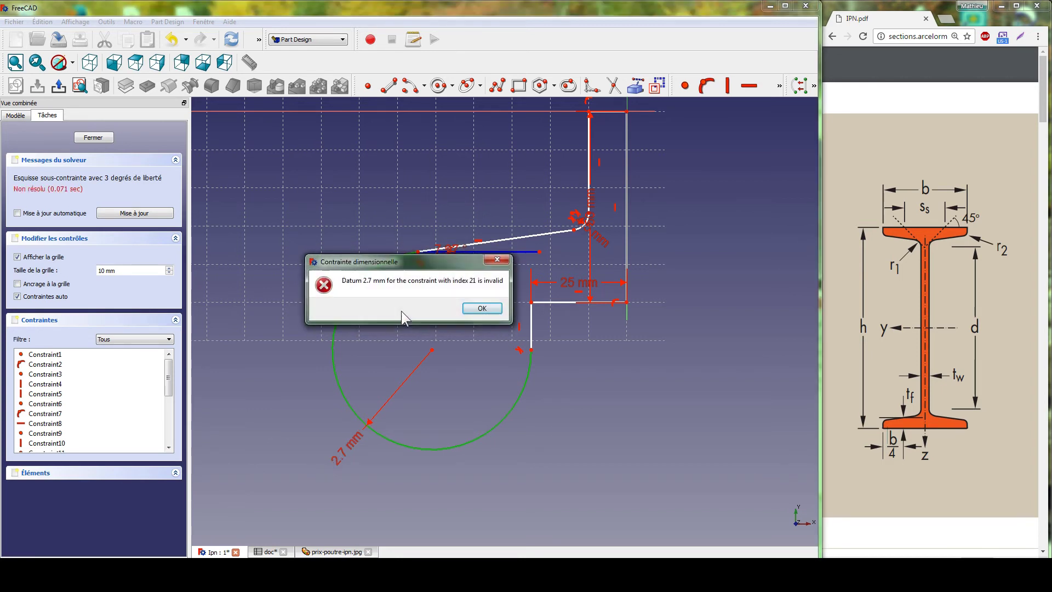
click(470, 309)
- Delete the oversized arc at the flange tip, leaving the sloped edge and the vertical end edge unconnected
drag(421, 328, 448, 296)
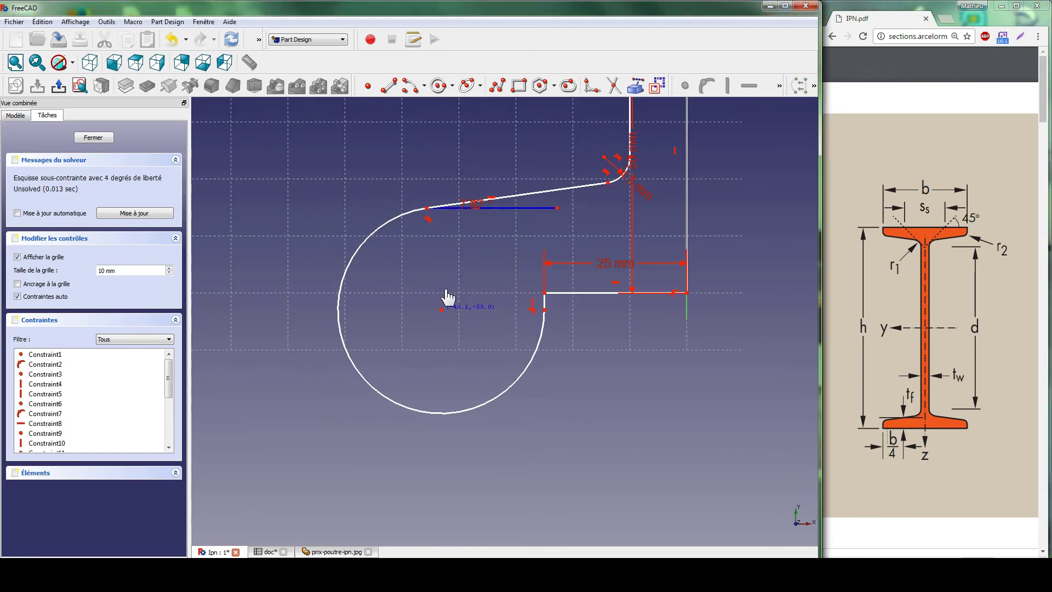
click(341, 339)
key(Delete)
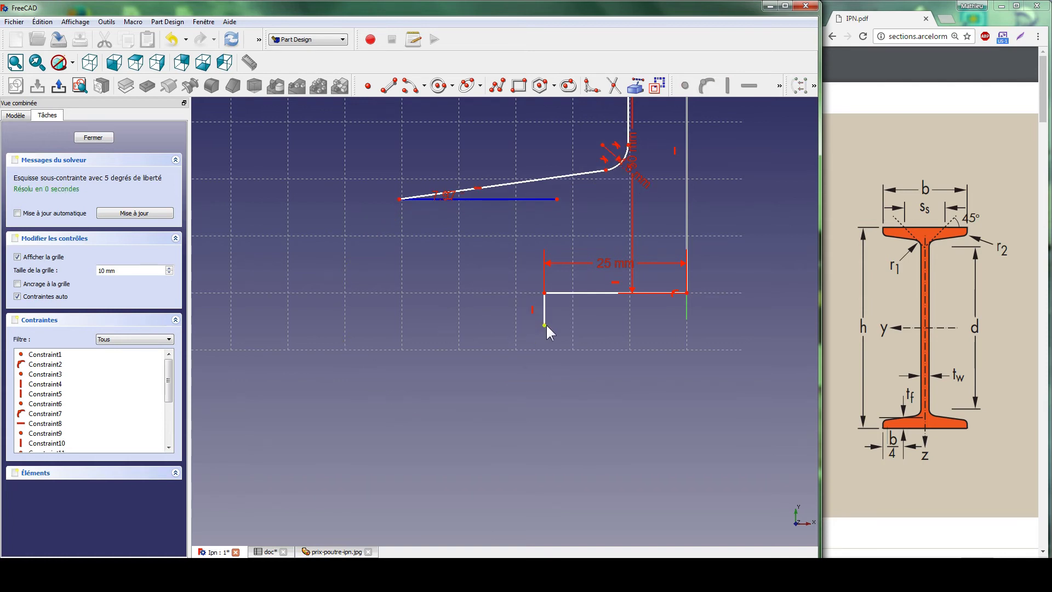
- Reposition the profile's open ends by raising the vertical end edge, pulling the sloped edge's outer end toward it, and extending the horizontal construction line past the centreline
drag(544, 325, 543, 230)
mouse_move(399, 198)
mouse_down()
mouse_move(570, 228)
mouse_move(553, 219)
mouse_move(559, 228)
mouse_move(566, 215)
mouse_up()
scroll(565, 215, up, 4)
middle_drag(559, 164, 521, 401)
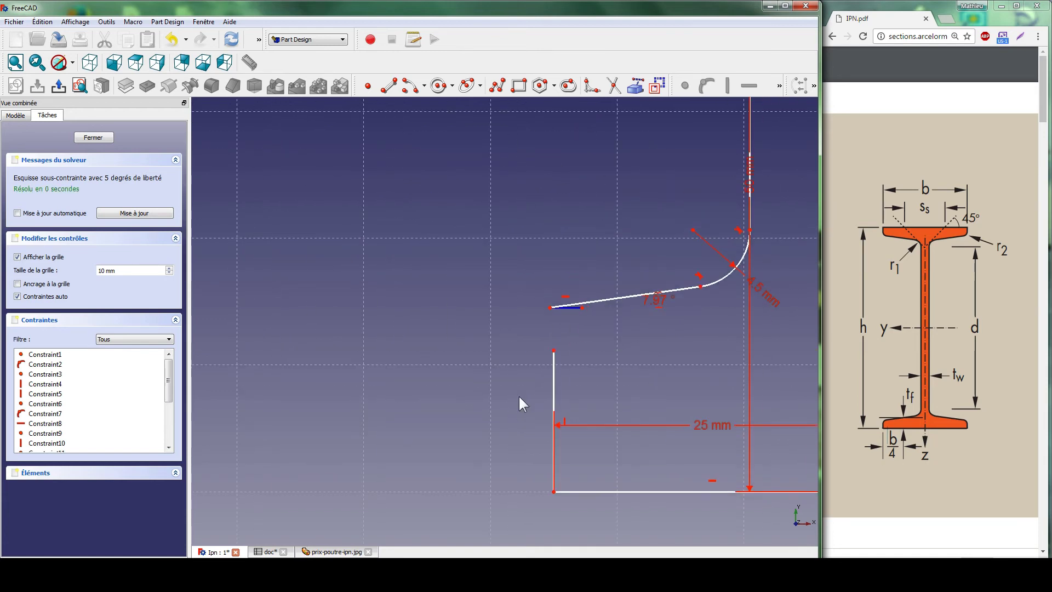
scroll(558, 369, up, 4)
mouse_move(559, 368)
middle_down()
mouse_move(528, 315)
mouse_move(450, 327)
middle_up()
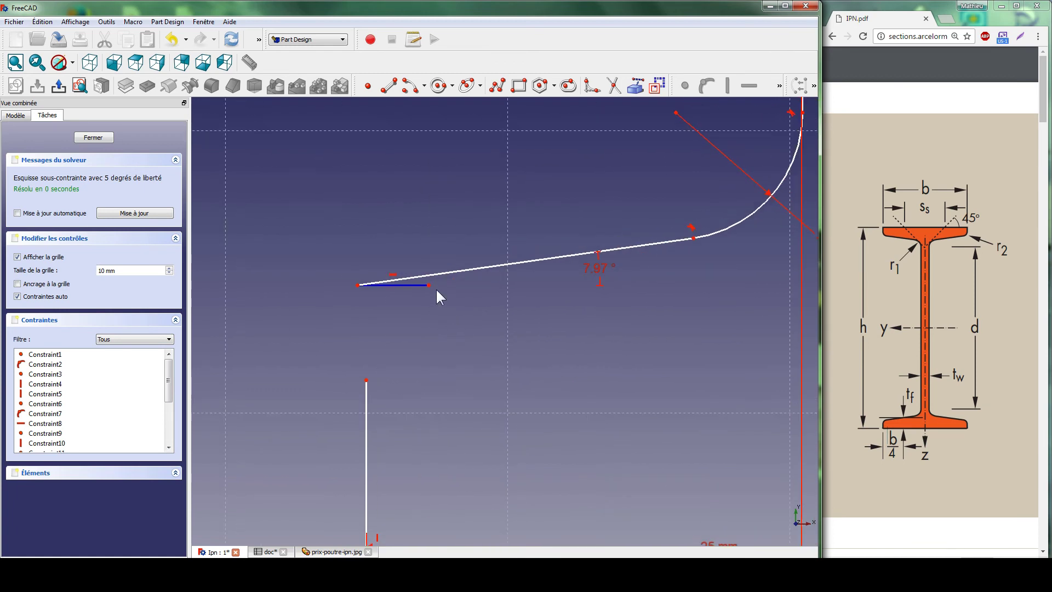
scroll(729, 307, down, 5)
drag(430, 285, 783, 306)
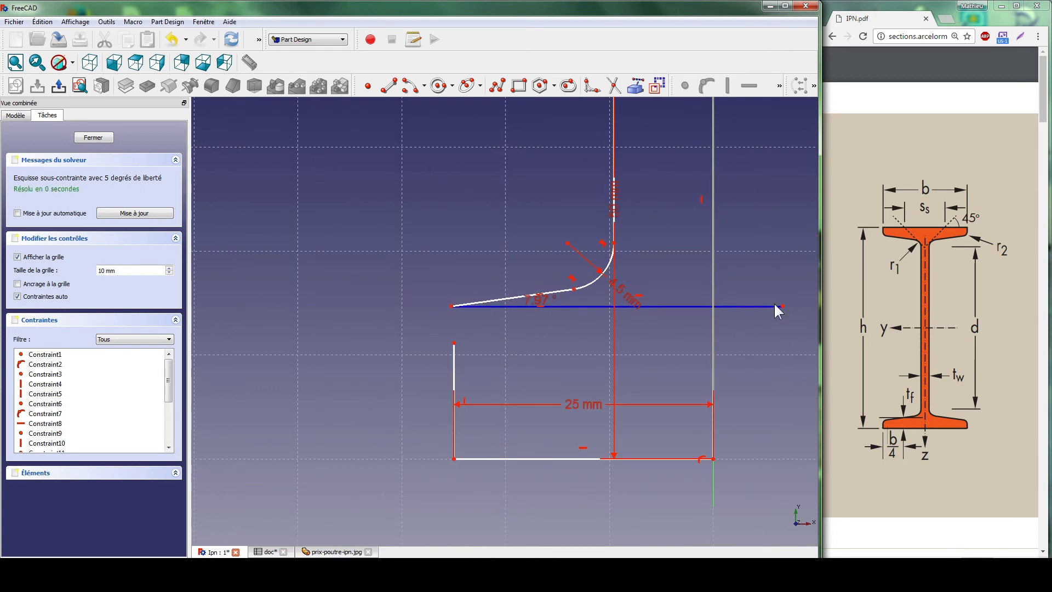
mouse_move(452, 305)
mouse_down()
mouse_move(508, 323)
mouse_move(490, 321)
mouse_up()
scroll(487, 329, up, 4)
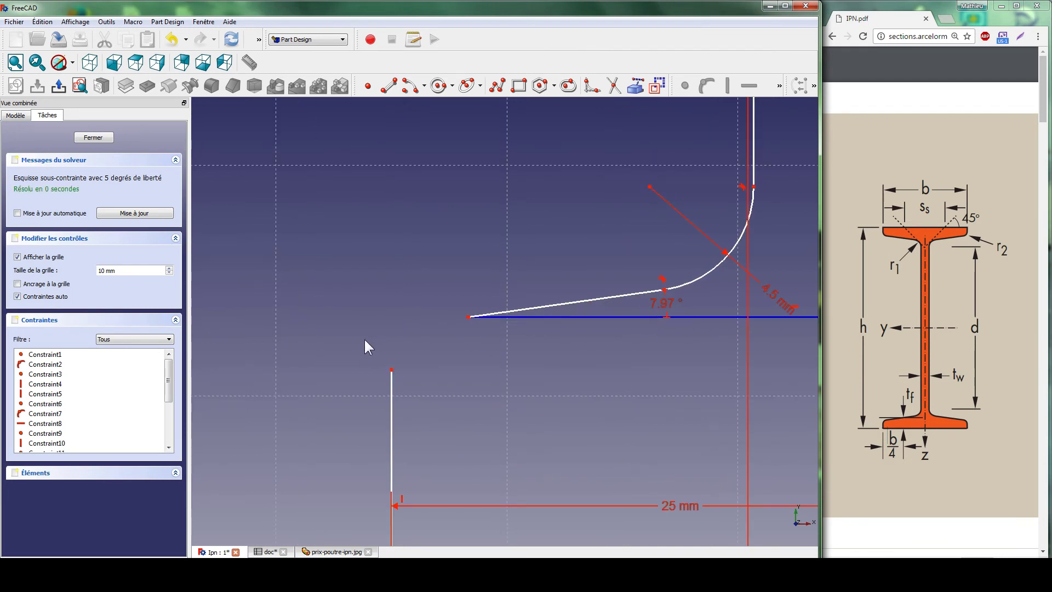
- Make the sloped edge's outer endpoint coincident with the upper endpoint of the vertical flange end edge
click(468, 317)
click(391, 368)
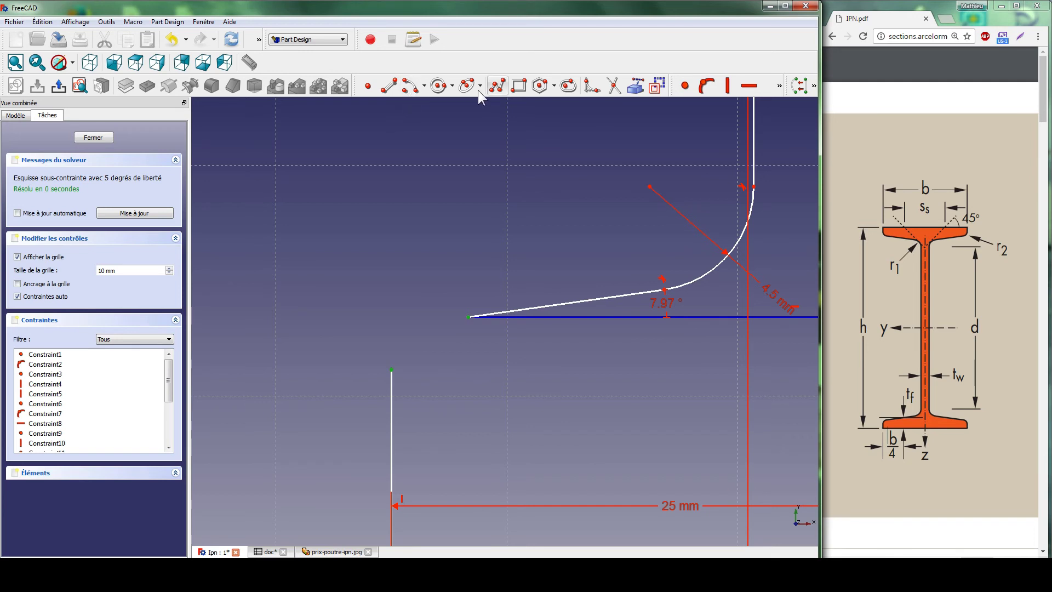
click(685, 87)
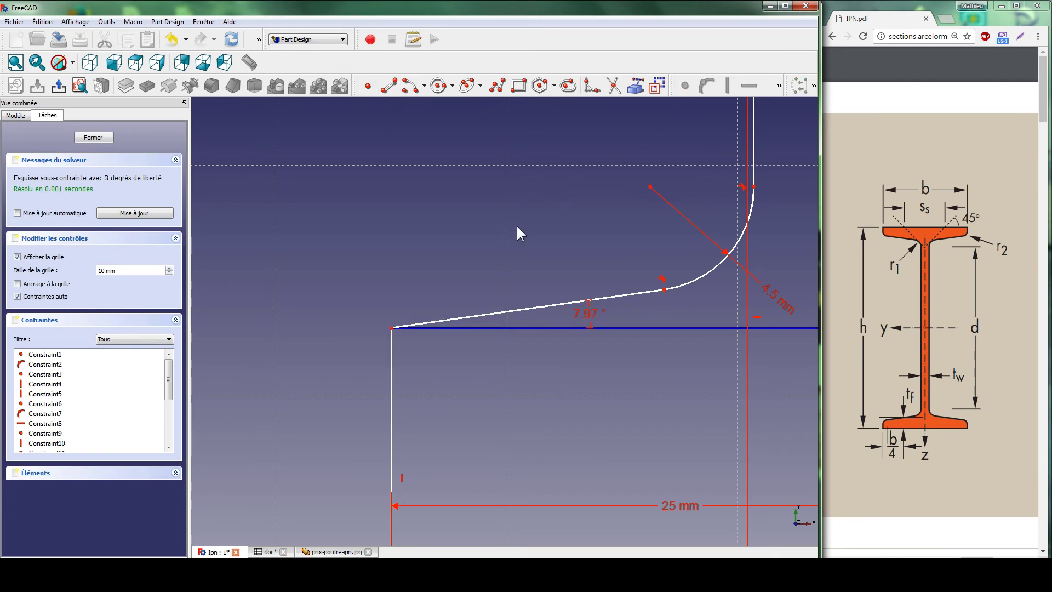
- Fillet the flange tip corner between the vertical end edge and the sloped edge with a small arc
click(592, 88)
click(391, 339)
click(411, 326)
right_click(364, 368)
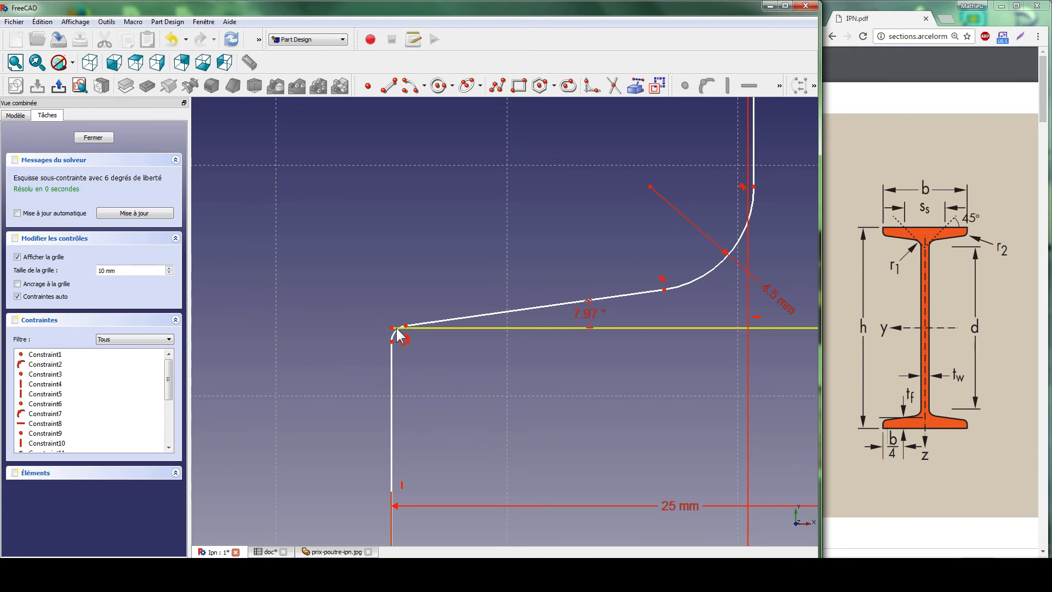
- Move the construction line's outer endpoint off the old corner and make it coincident with the tip fillet's end on the sloped edge
drag(395, 328, 432, 340)
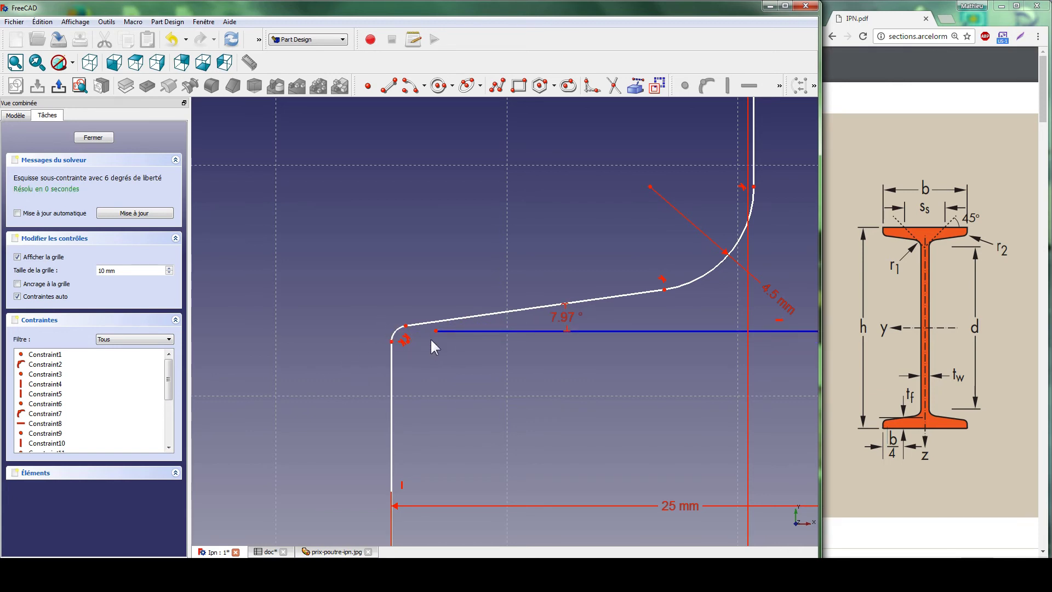
click(437, 331)
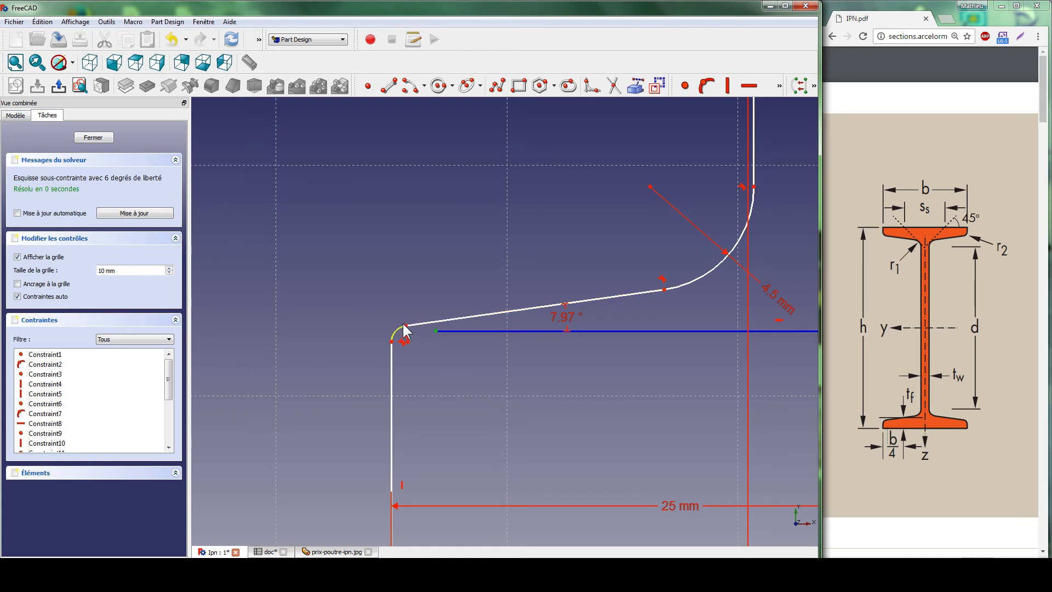
click(406, 326)
click(689, 87)
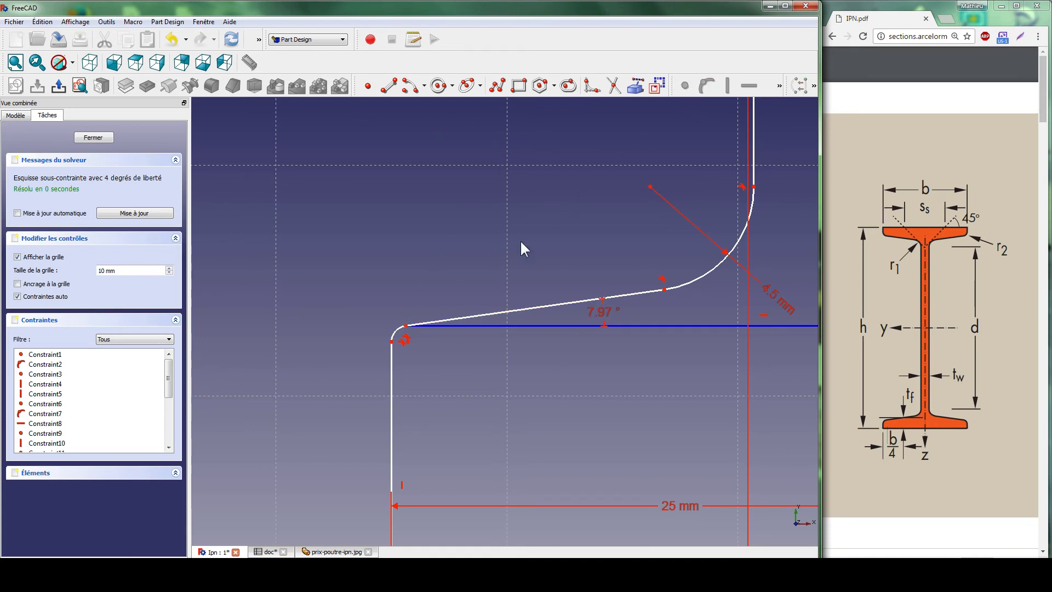
- Constrain the radius of the new flange tip fillet to doc.r2
scroll(394, 324, down, 2)
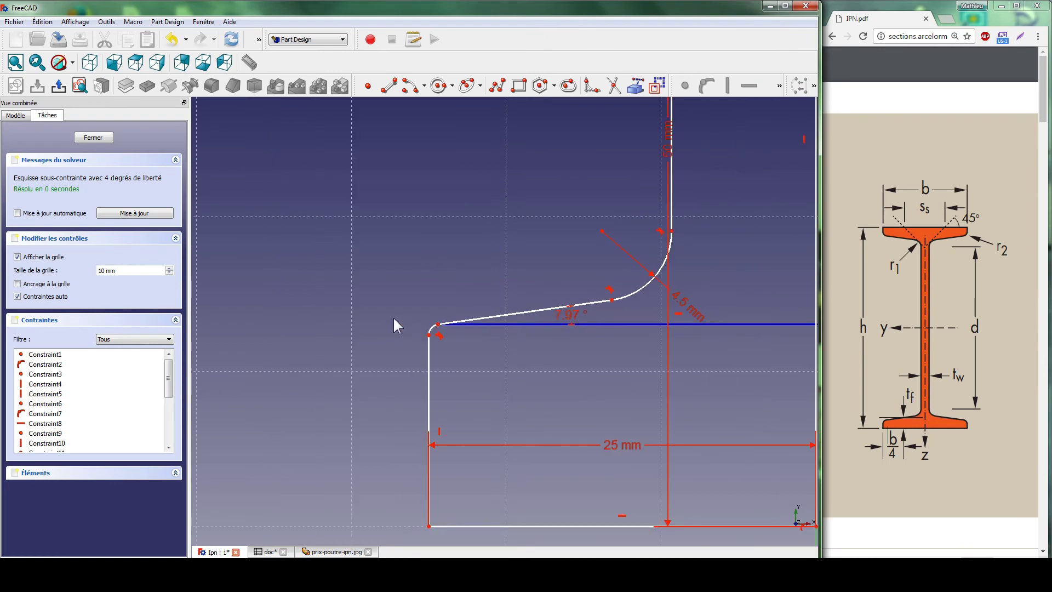
scroll(361, 335, up, 3)
click(369, 332)
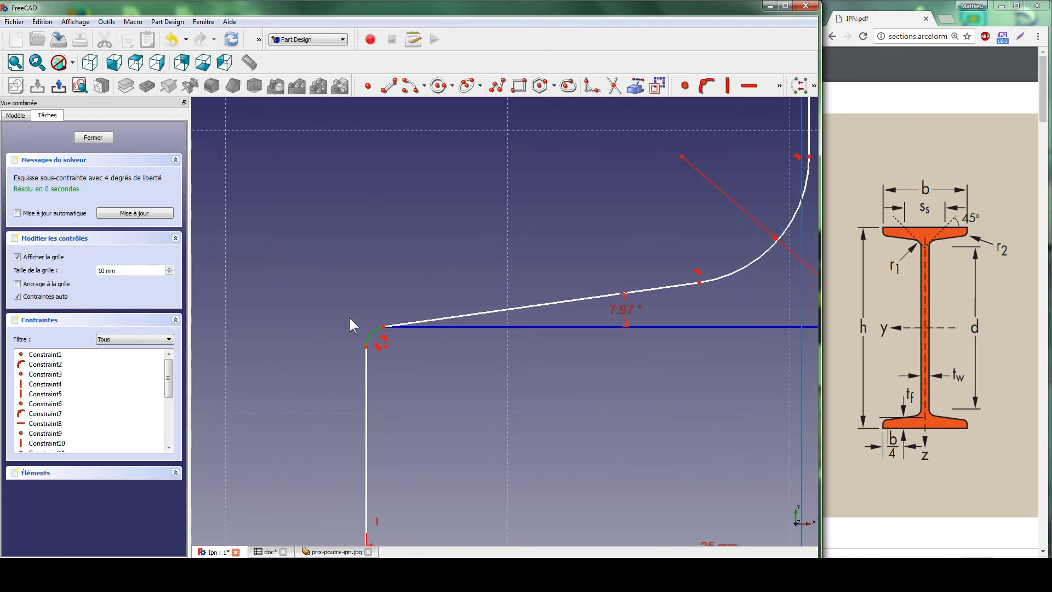
key(shift+r)
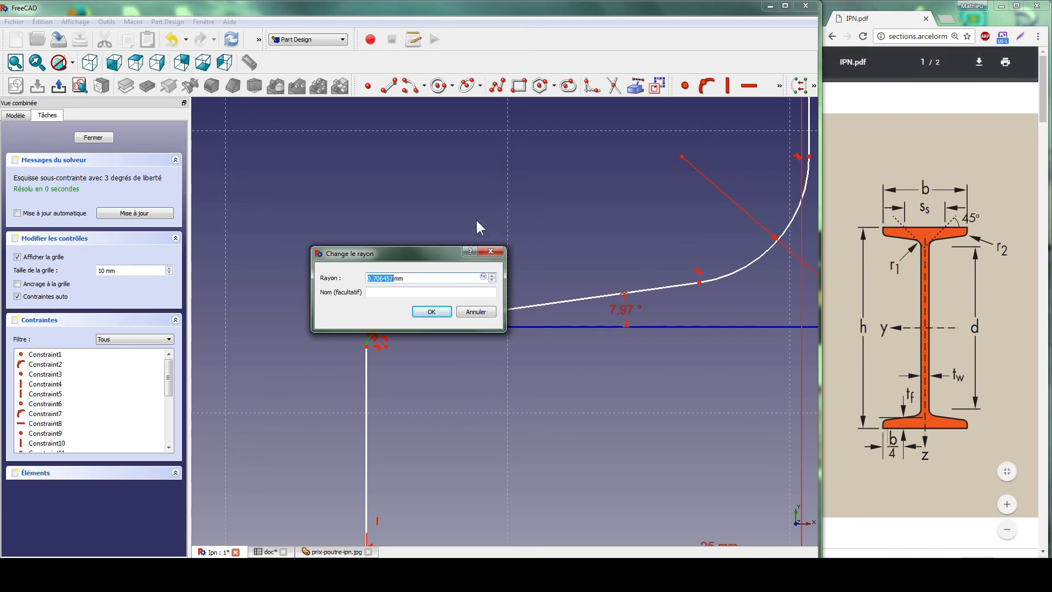
text(=)
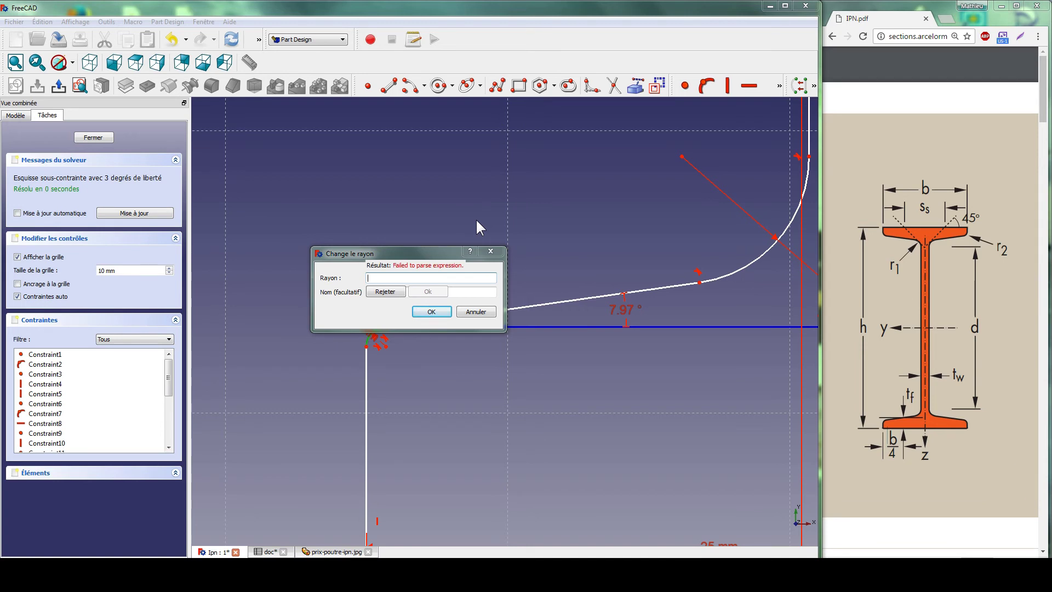
text(doc.)
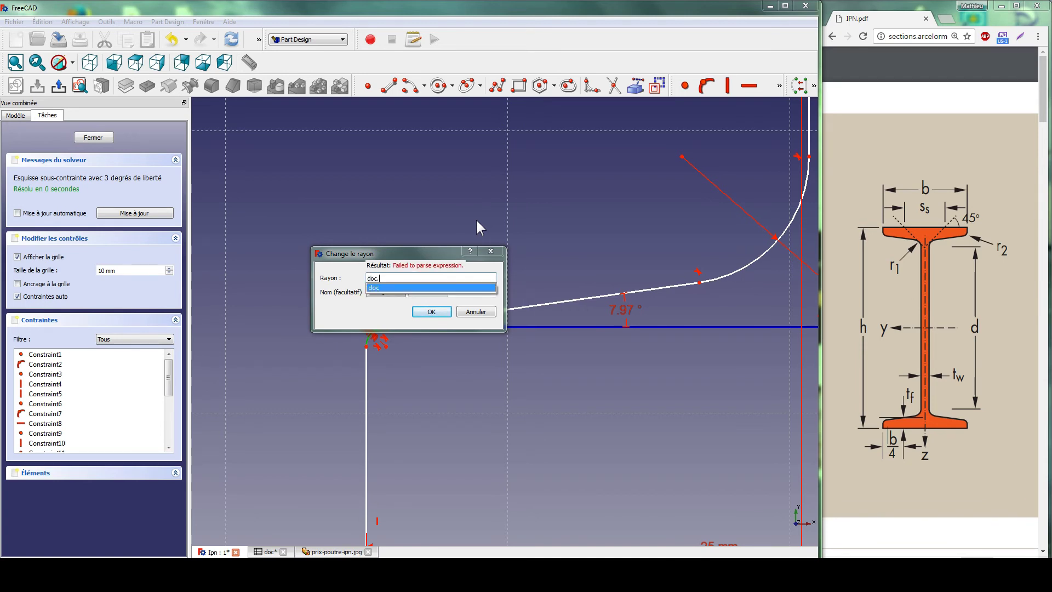
text(r2)
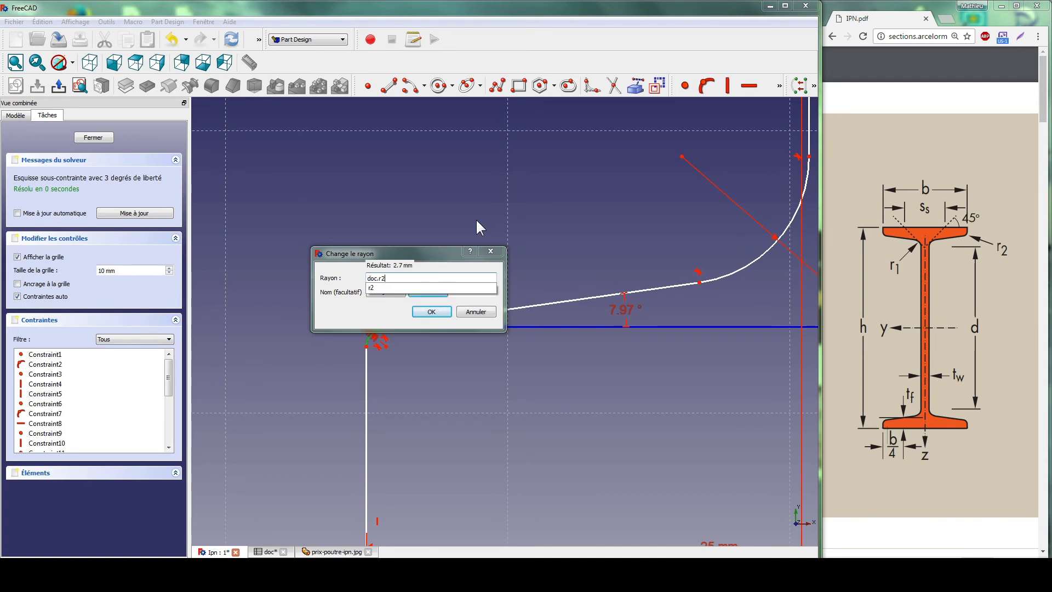
key(Return)
key(Return)
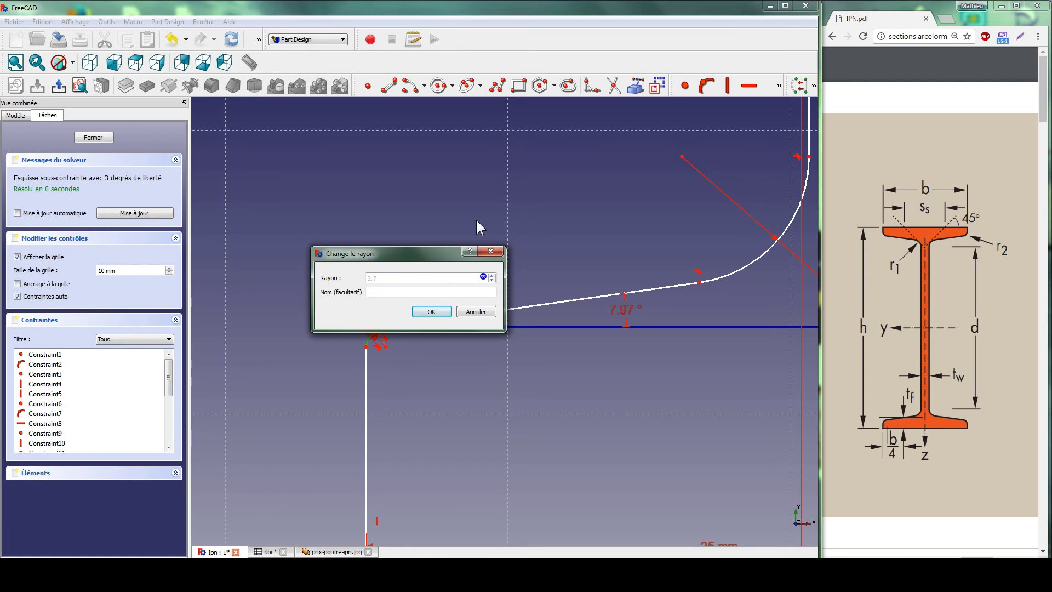
click(423, 313)
scroll(406, 280, down, 3)
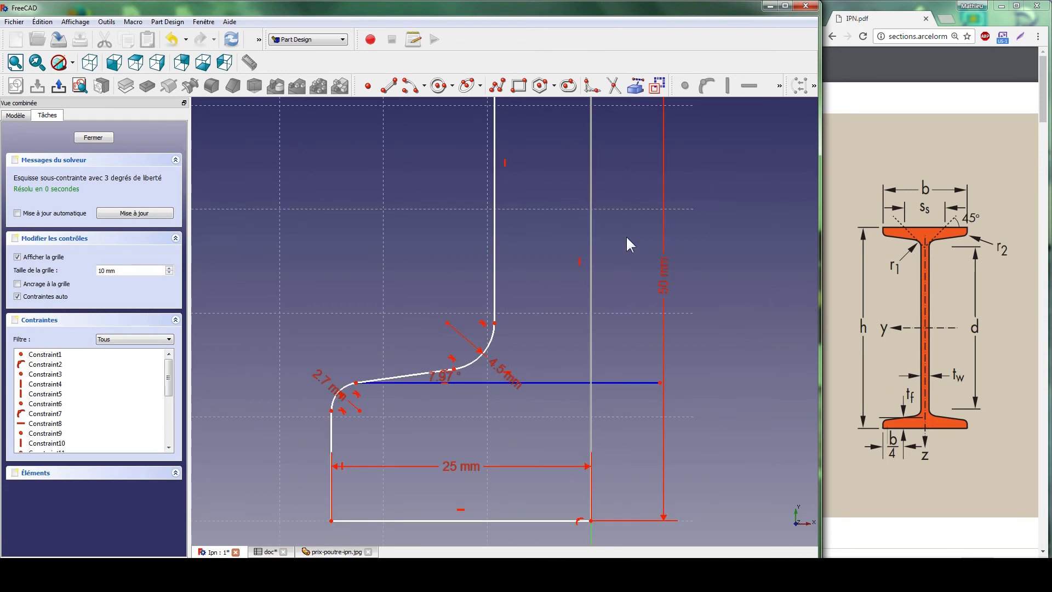
- Constrain the length of the web's short upper horizontal edge to doc.tw/2 and move its dimension label clear of the profile
scroll(626, 236, down, 3)
middle_drag(585, 252, 562, 283)
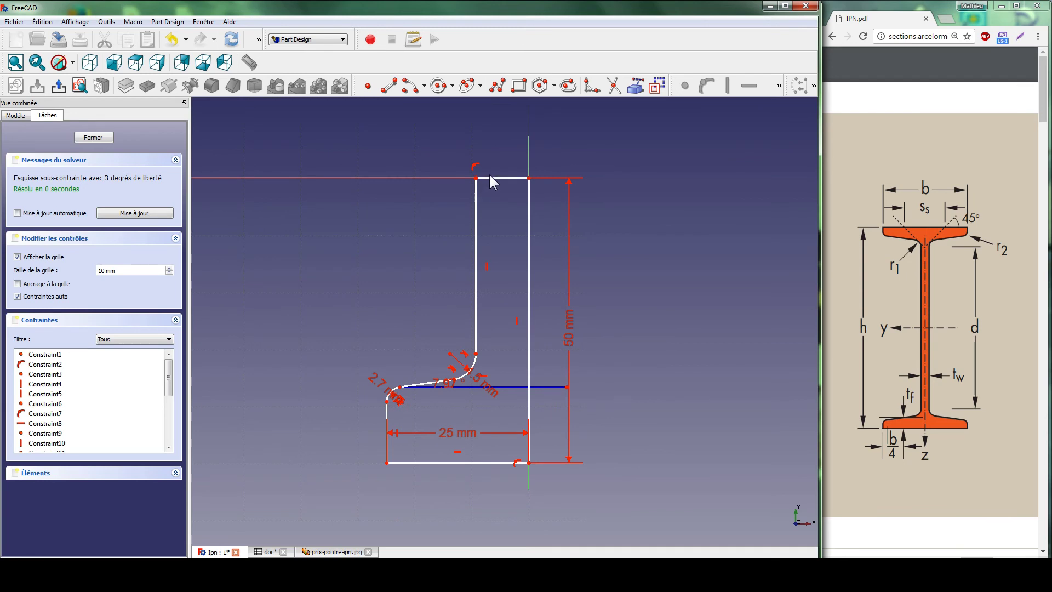
click(489, 178)
key(shift+h)
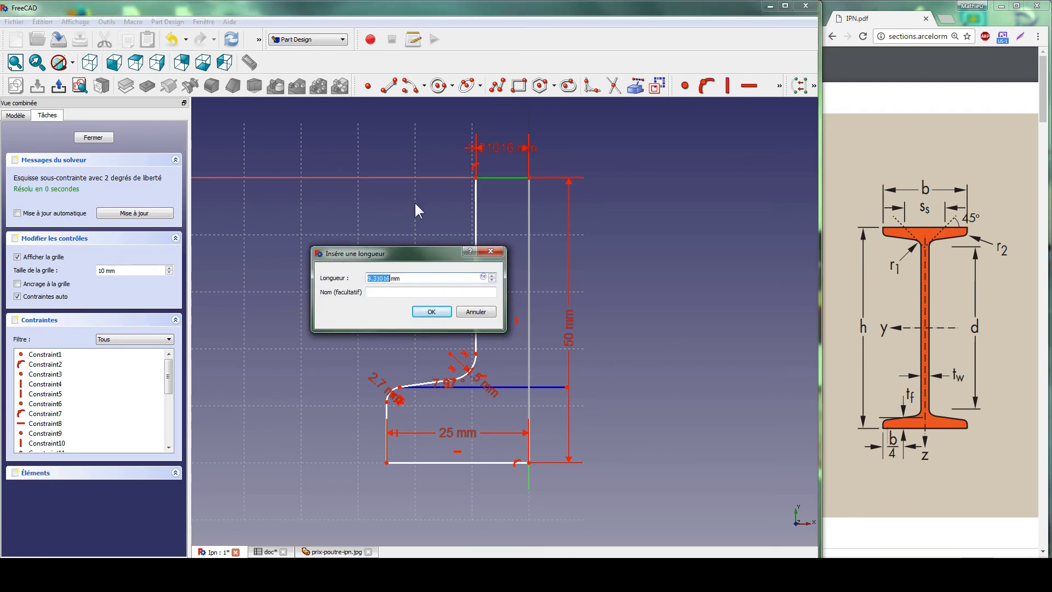
text(do)
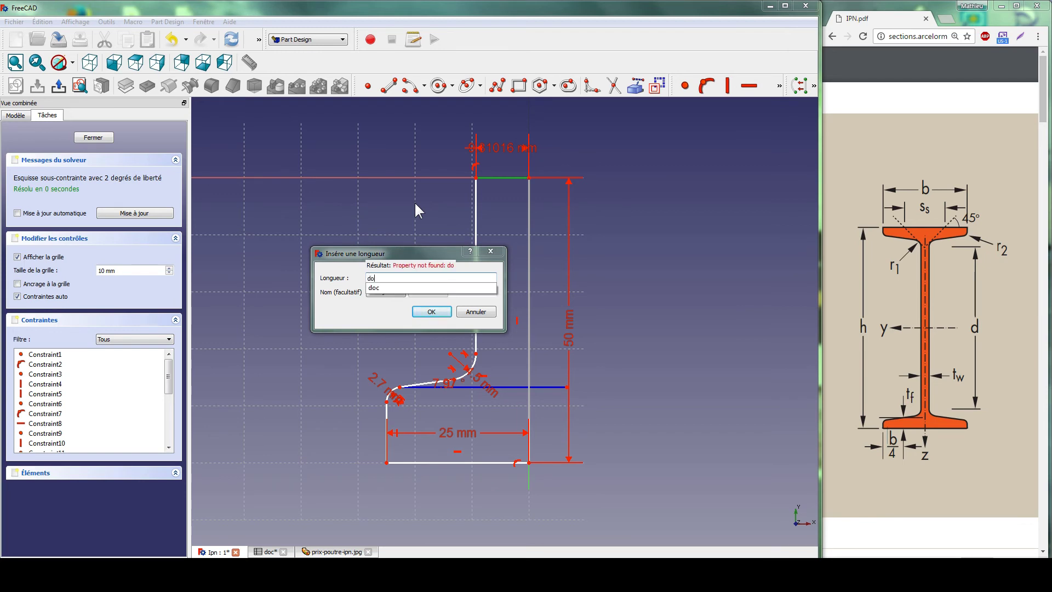
text(c.tw)
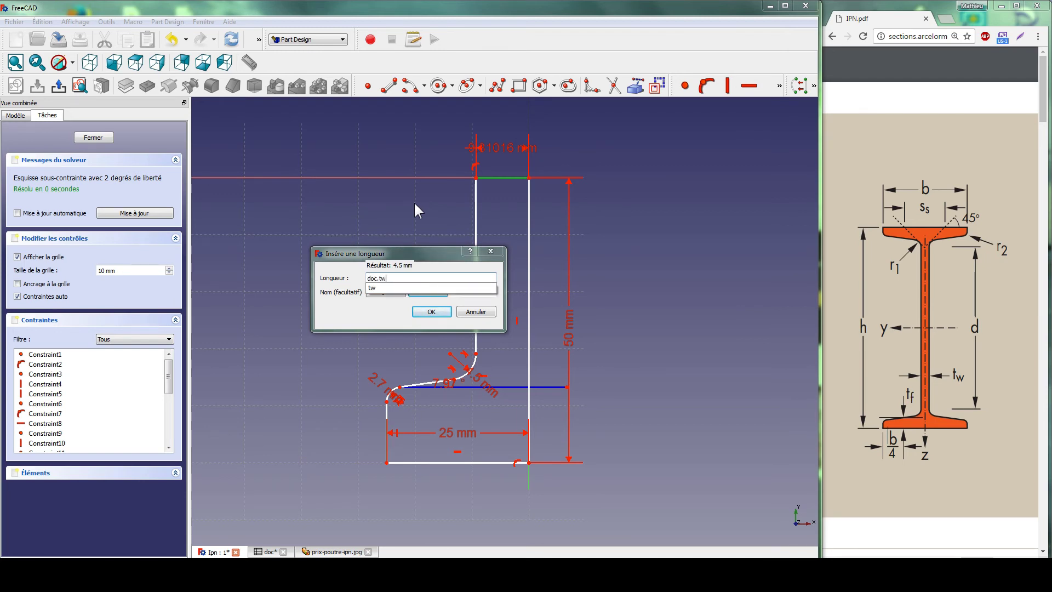
text(/2)
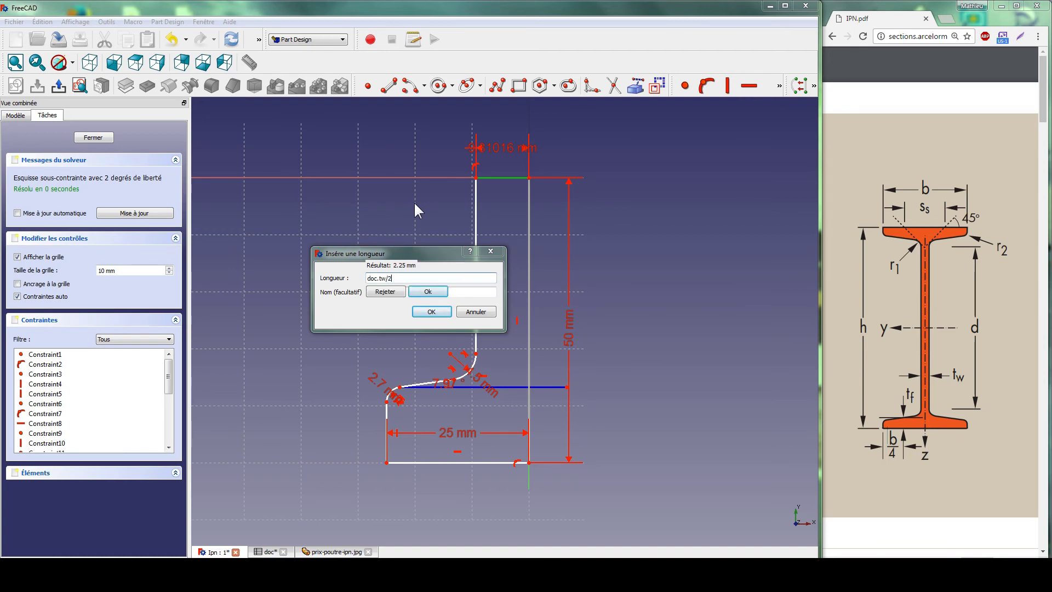
key(Return)
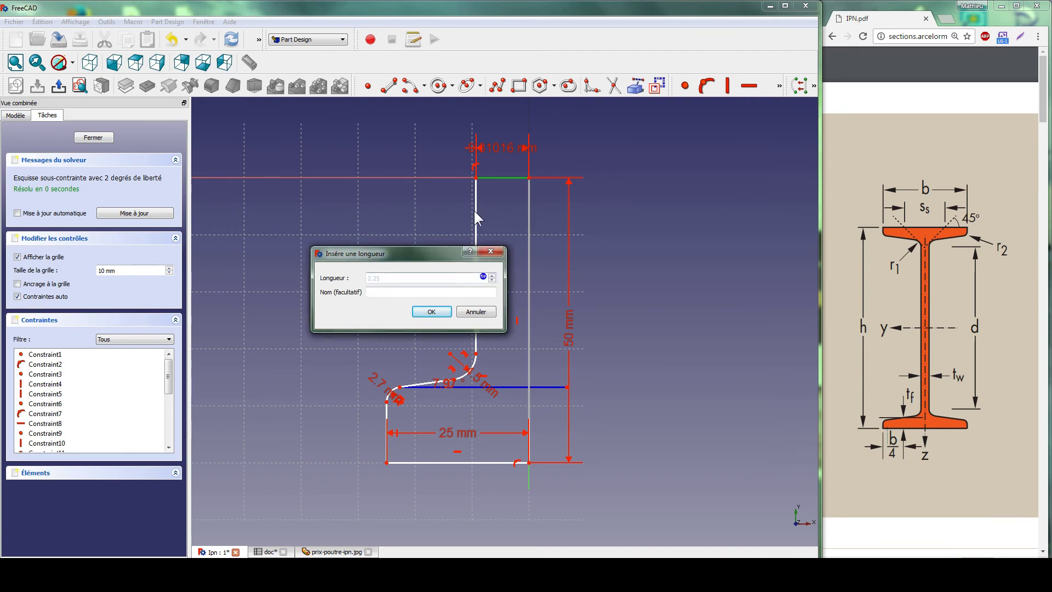
click(430, 311)
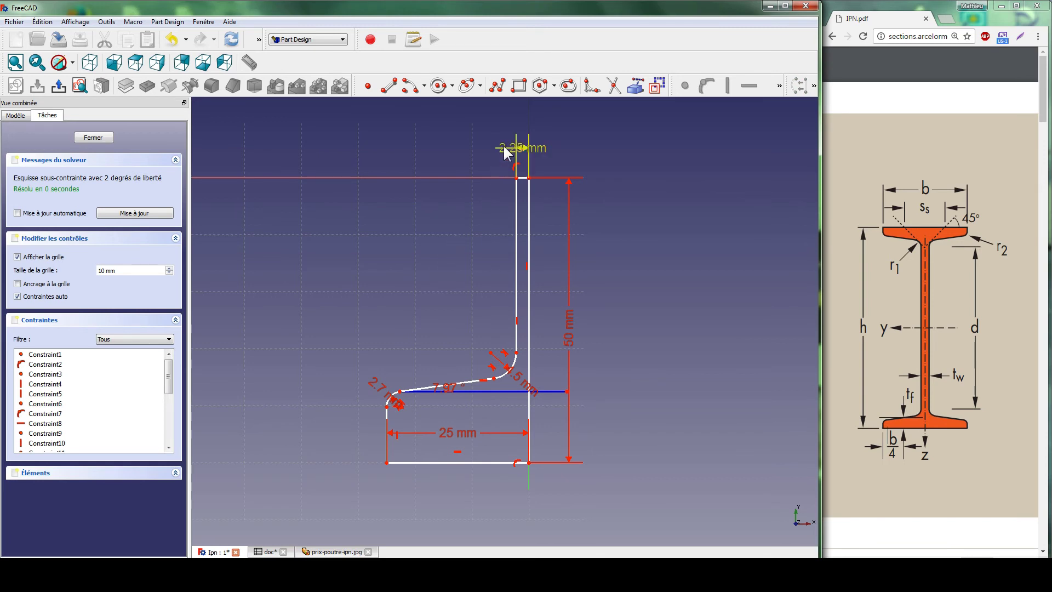
drag(442, 152, 422, 145)
- Switch to the IPN.pdf drawing, widen and zoom it, and examine the tf and b/4 dimensions on the lower flange
click(879, 445)
ctrl+scroll(893, 438, up, 5)
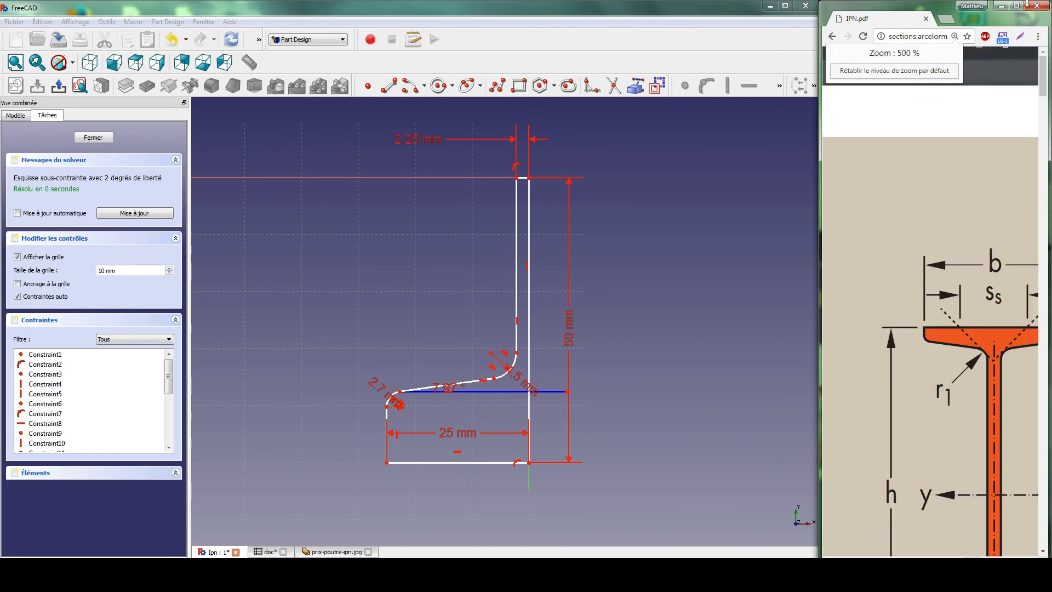
drag(817, 168, 602, 168)
scroll(718, 288, down, 8)
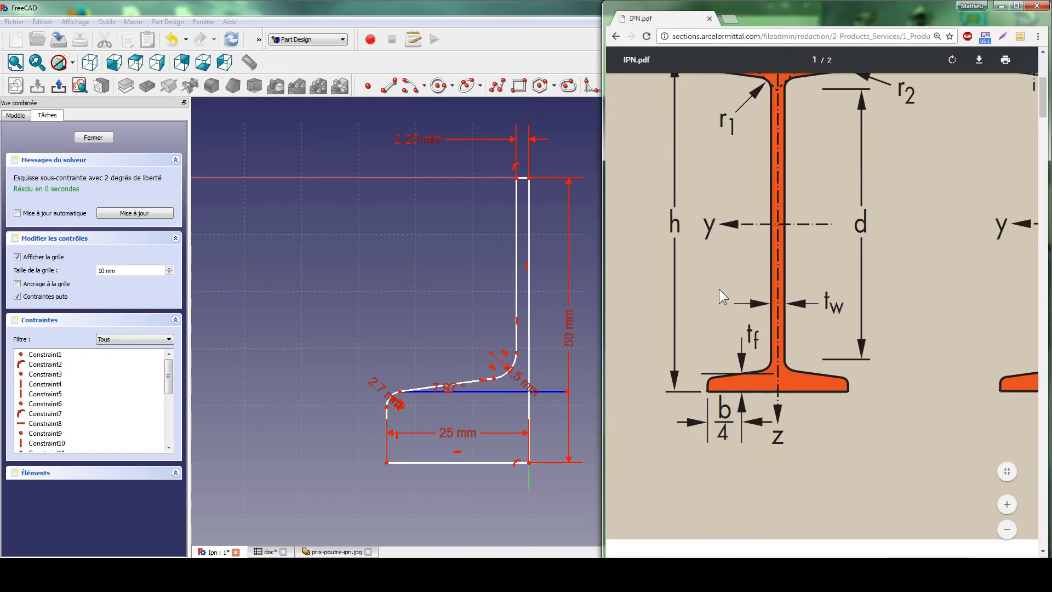
scroll(718, 289, up, 1)
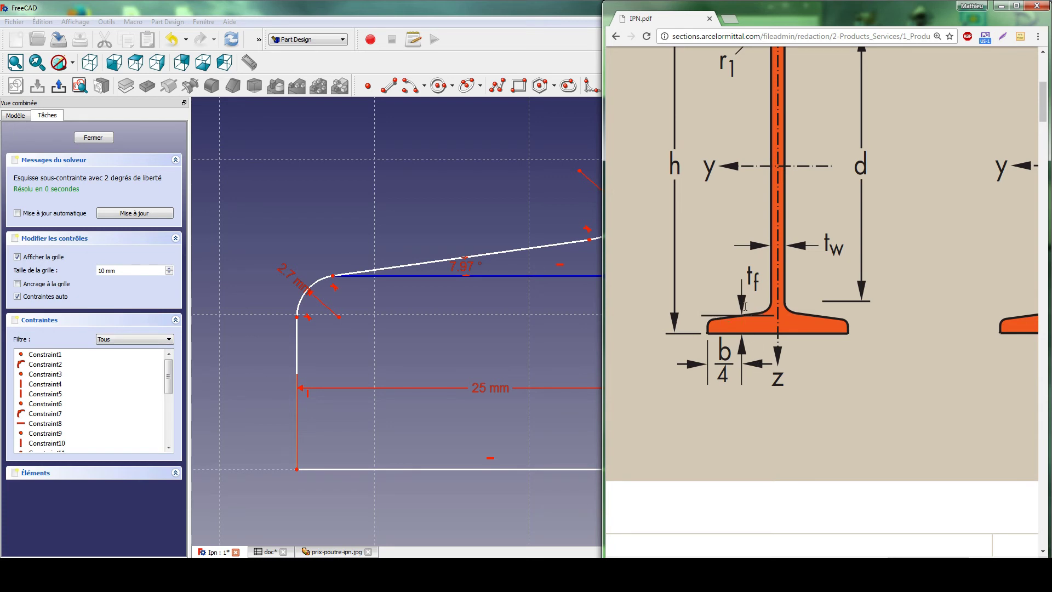
- Return to the FreeCAD sketch and place a point on the flange's bottom edge, about 7.4 mm from its outer corner
click(422, 435)
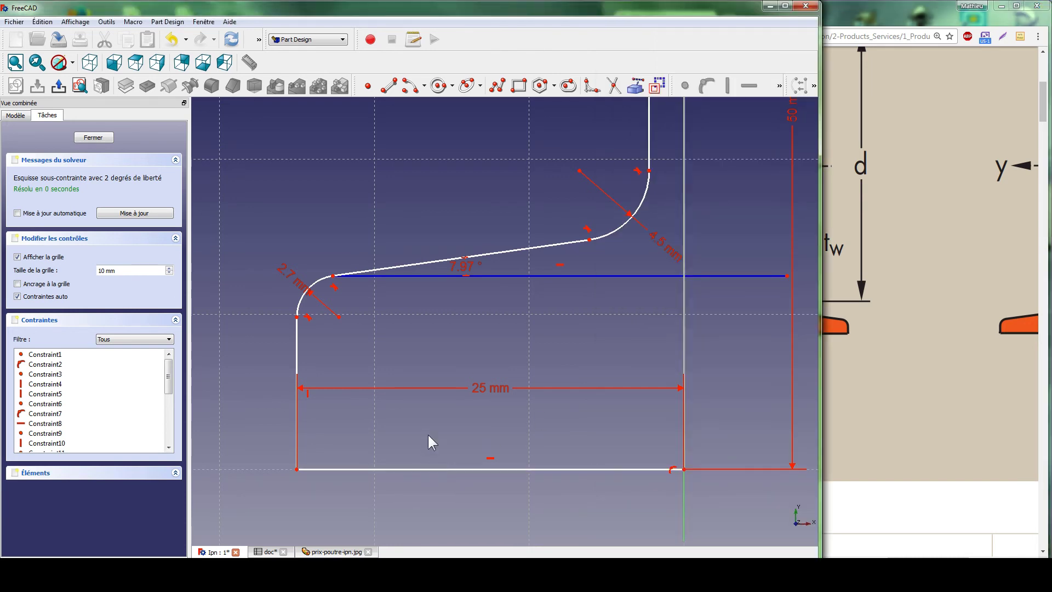
click(370, 93)
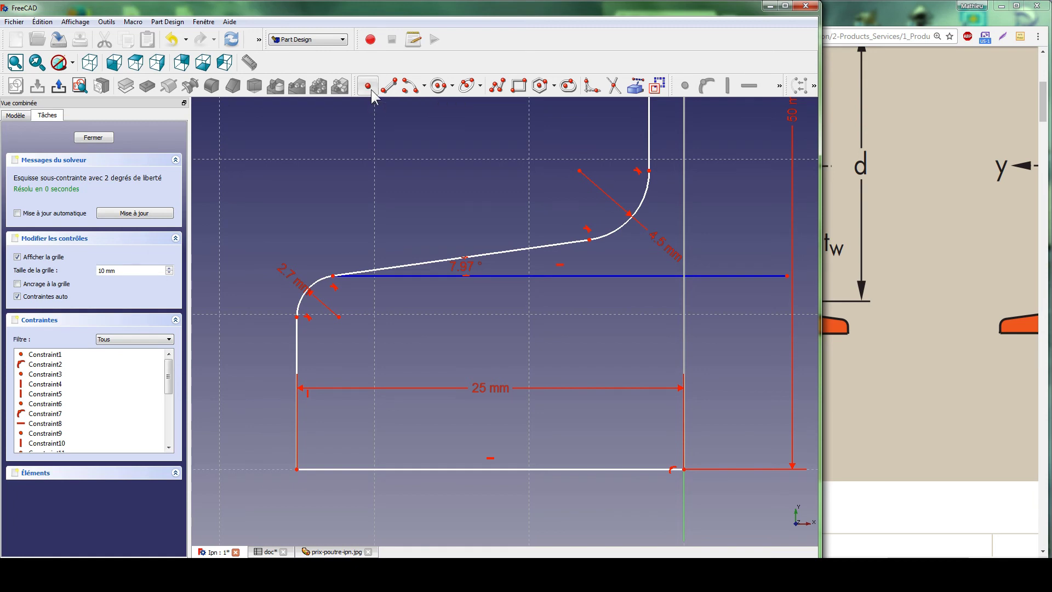
click(410, 469)
- Constrain the horizontal distance between the flange's outer bottom corner and the point on the bottom edge to doc.b/4
click(411, 470)
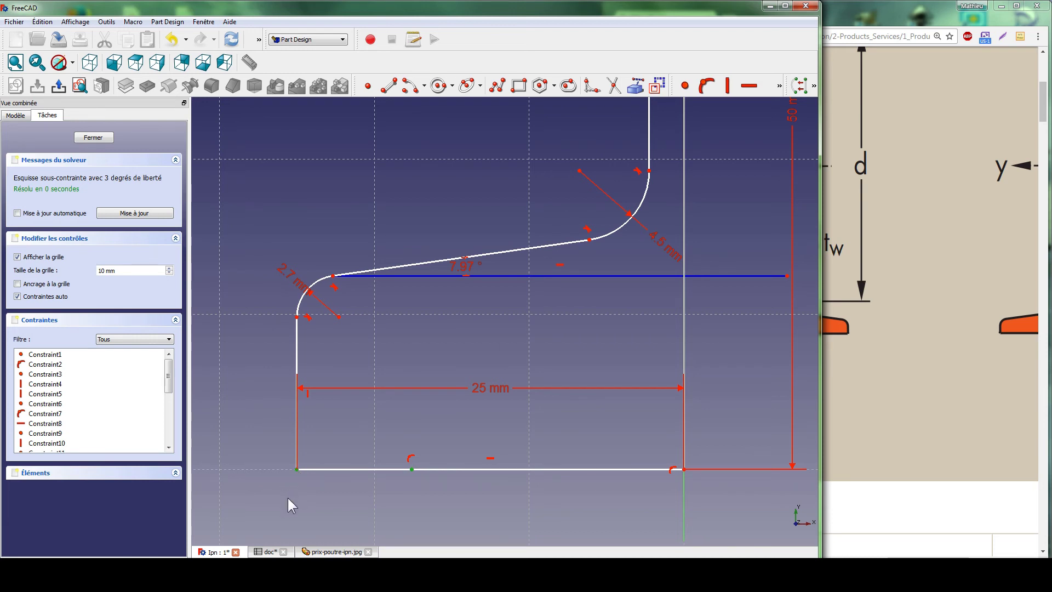
key(shift+h)
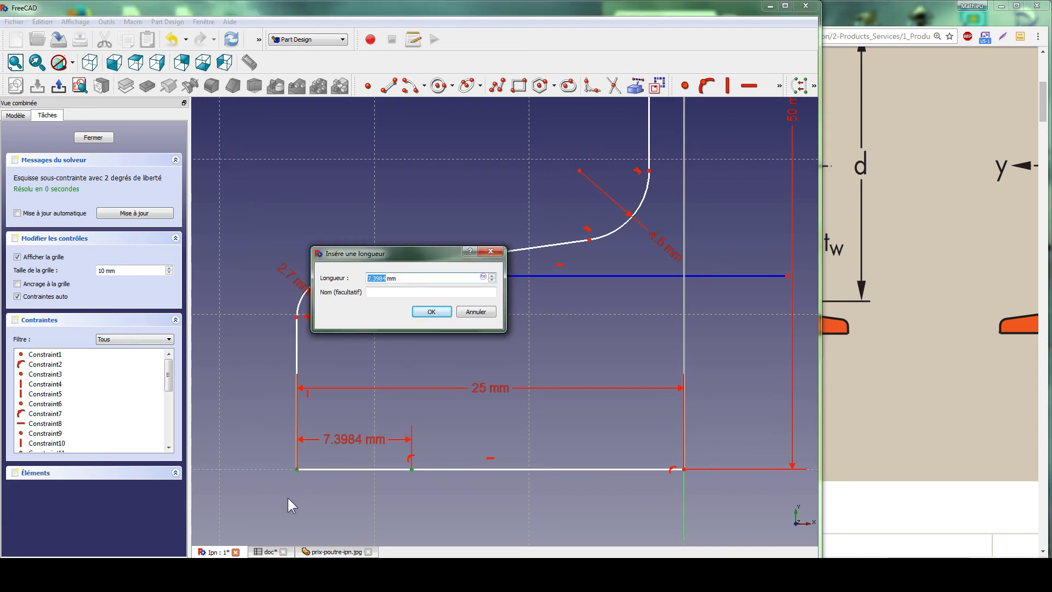
text(=)
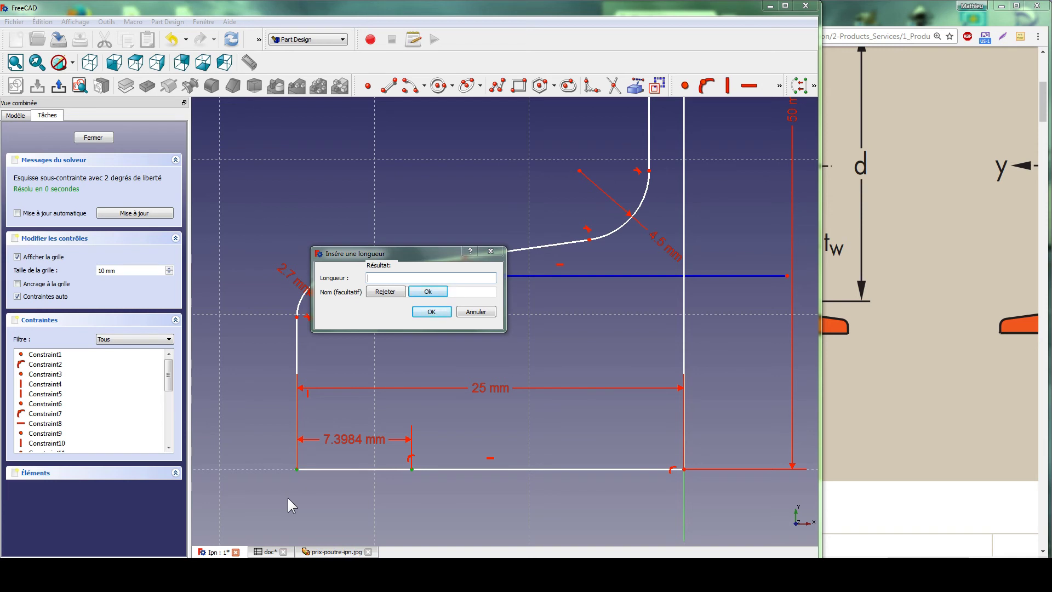
text(doc.)
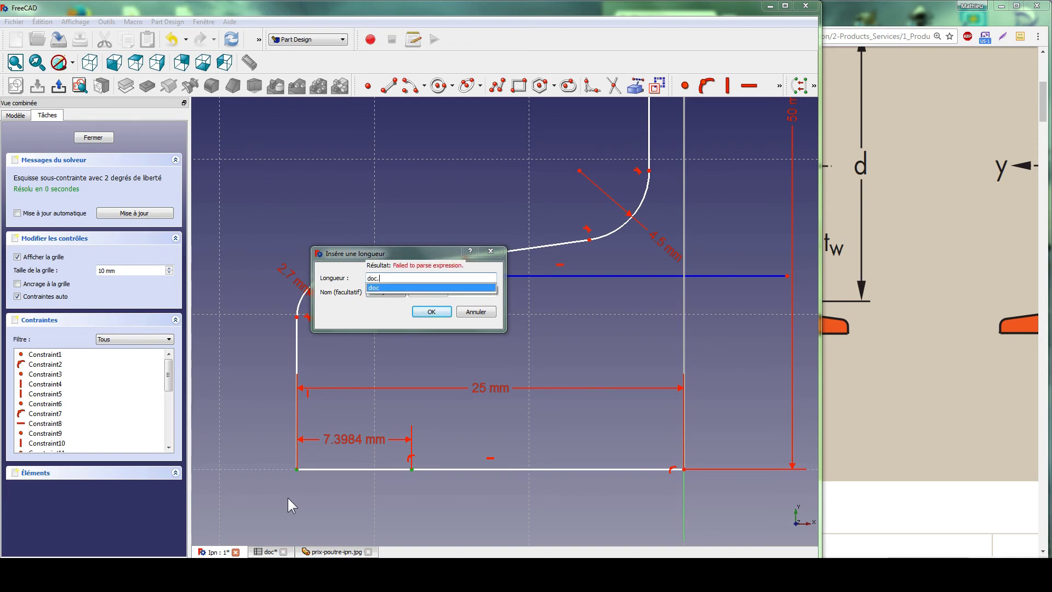
text(b)
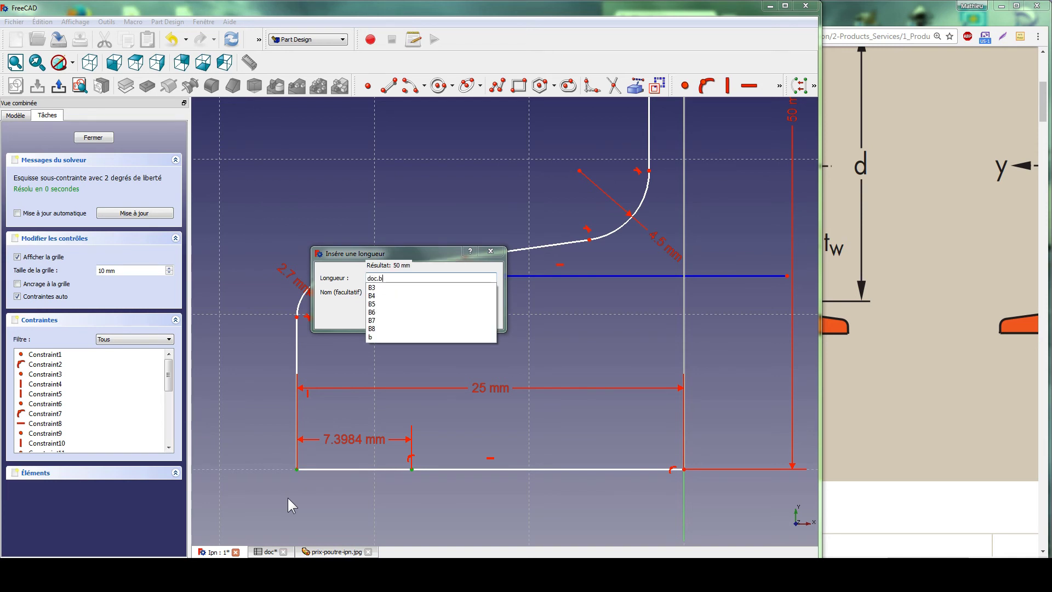
text(/4)
key(Return)
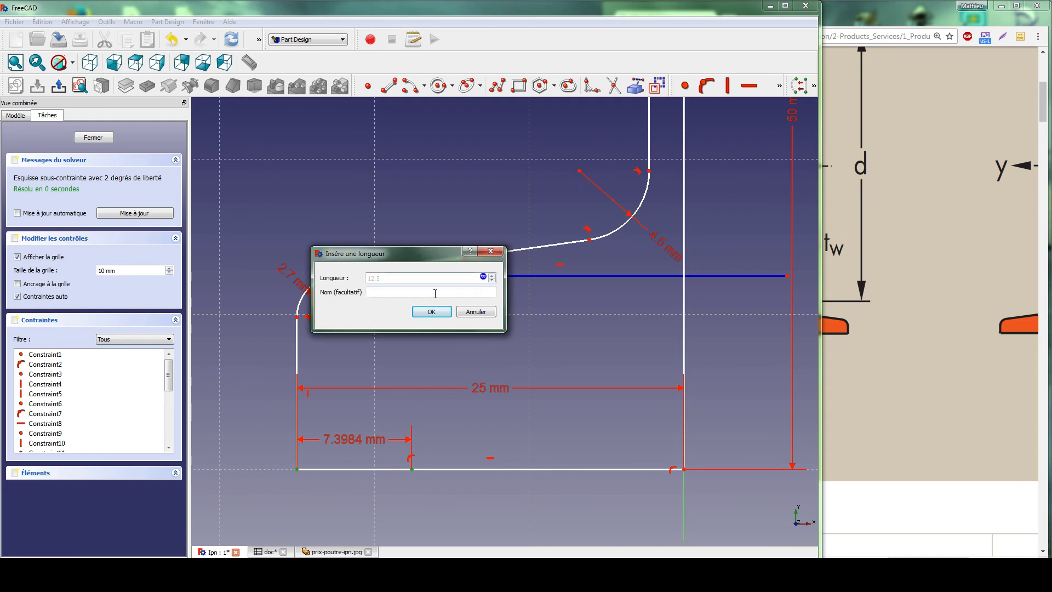
click(431, 311)
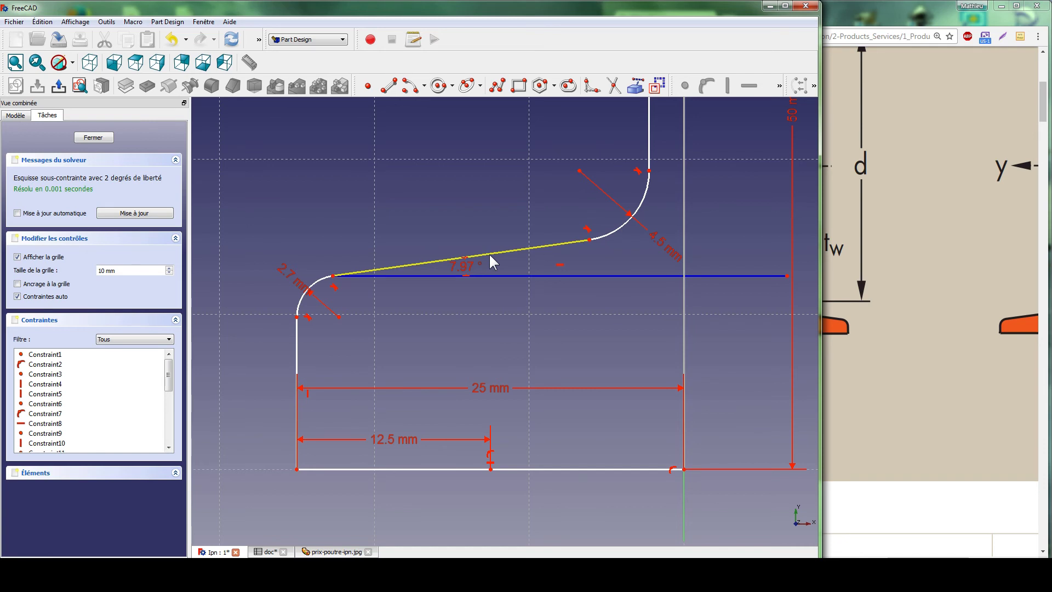
- Check tf on the IPN.pdf drawing, then draw a vertical construction line from the bottom-edge point up to the sloped flange edge
click(860, 321)
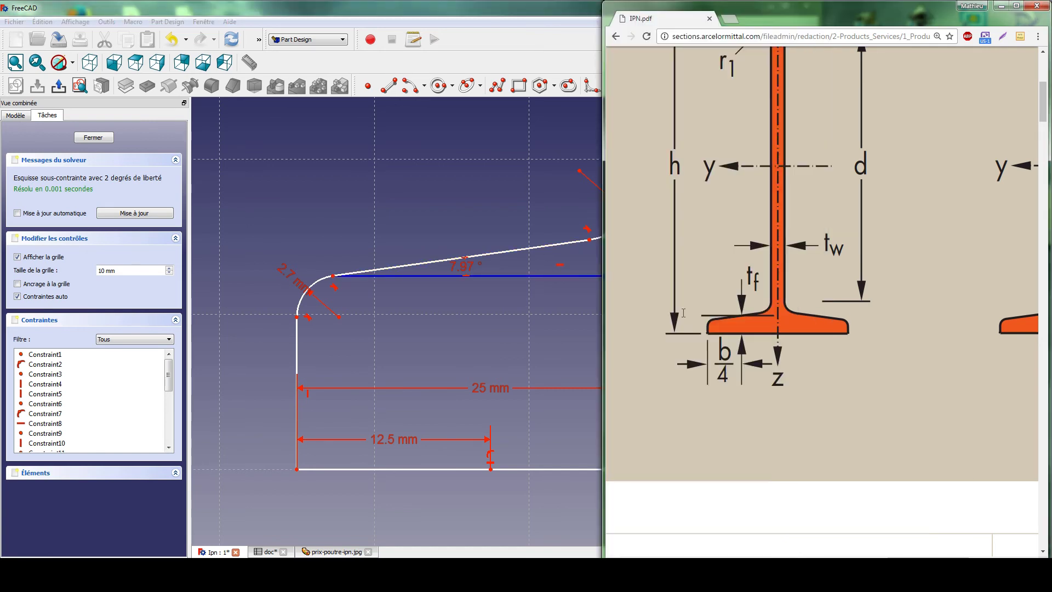
click(408, 362)
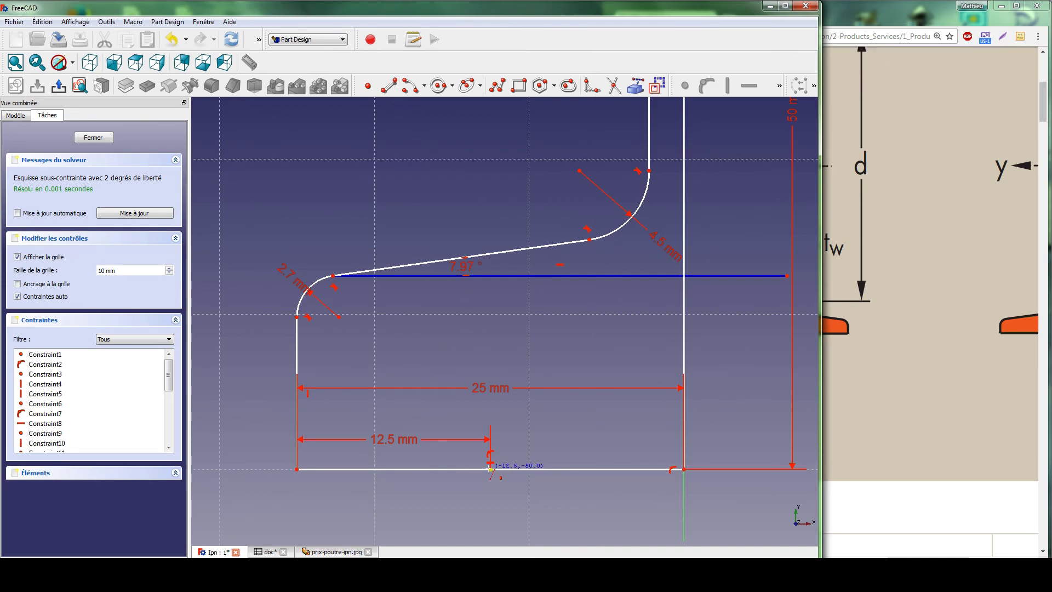
click(490, 469)
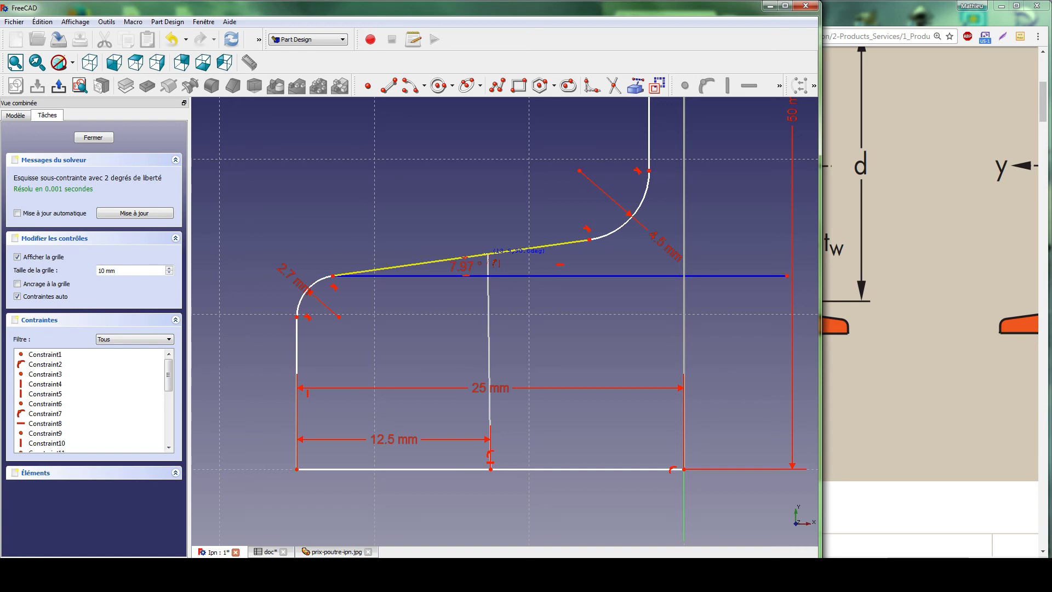
click(488, 254)
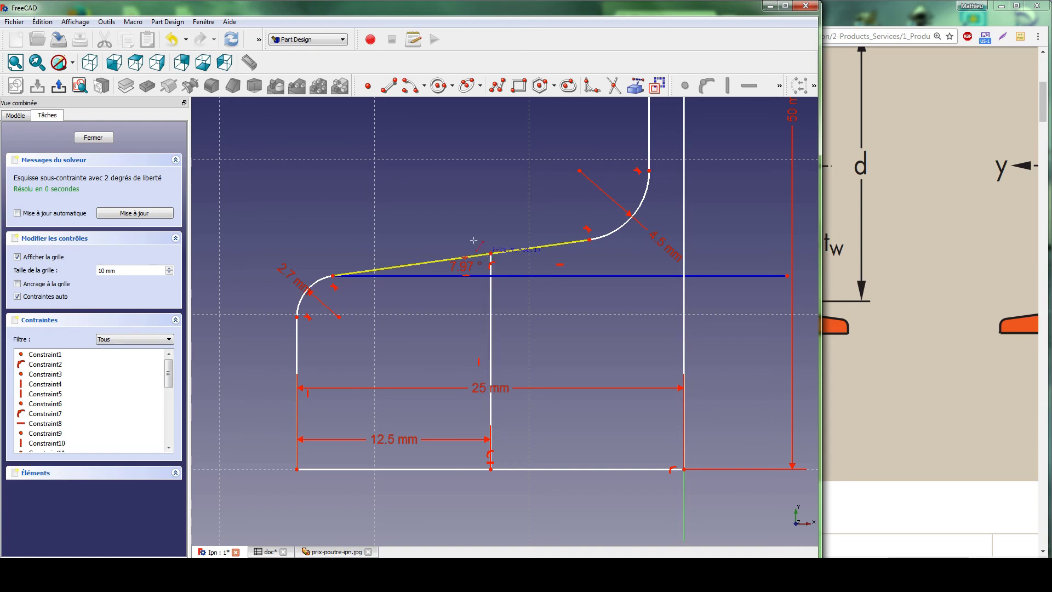
right_click(449, 223)
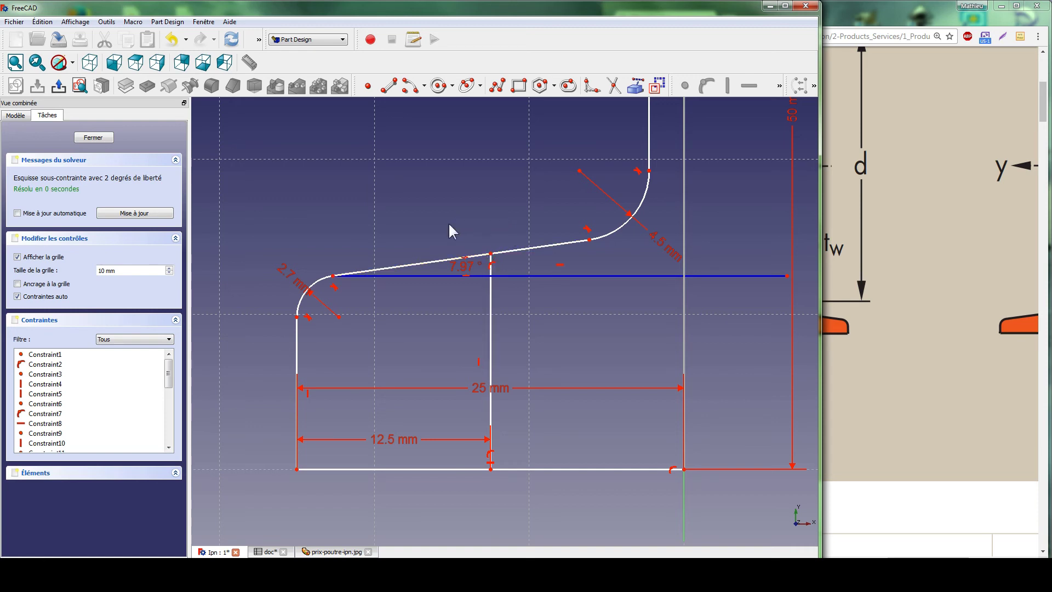
click(491, 317)
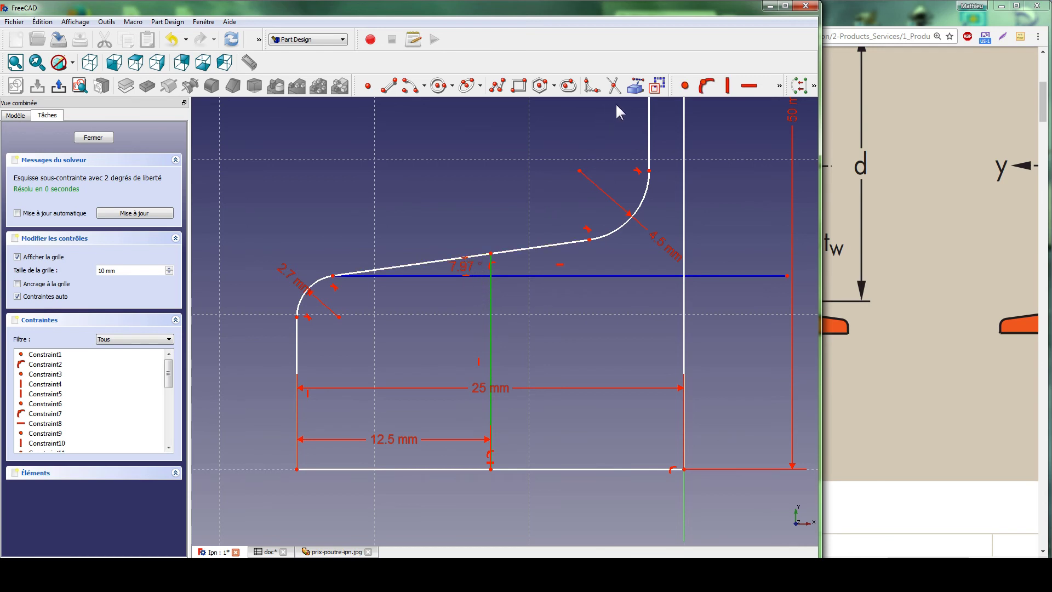
click(657, 88)
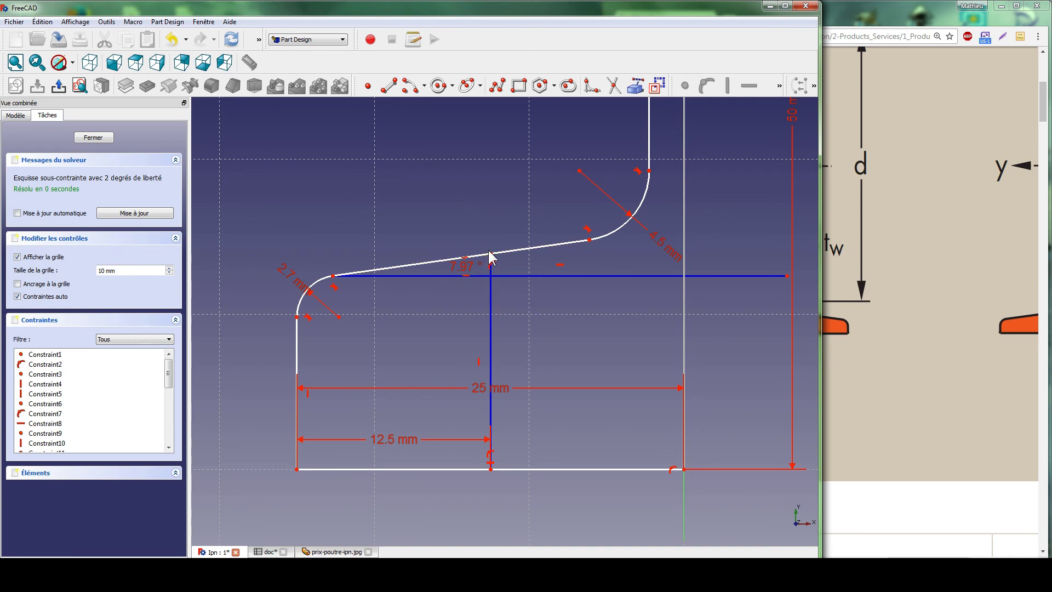
drag(492, 257, 496, 282)
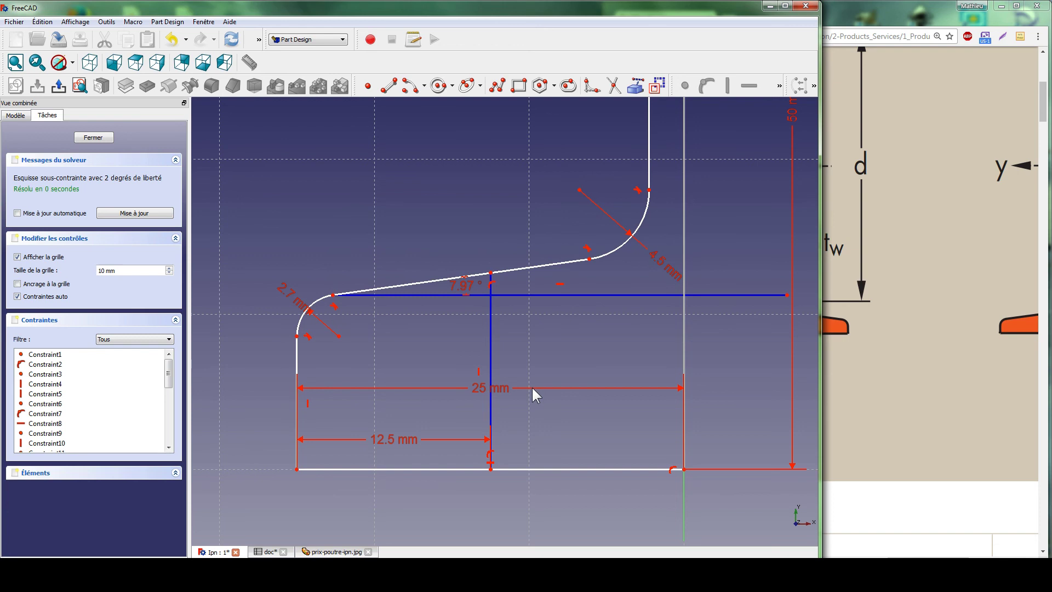
- Constrain the length of the vertical construction line to doc.tf, checking the dimension against the IPN.pdf drawing
click(492, 345)
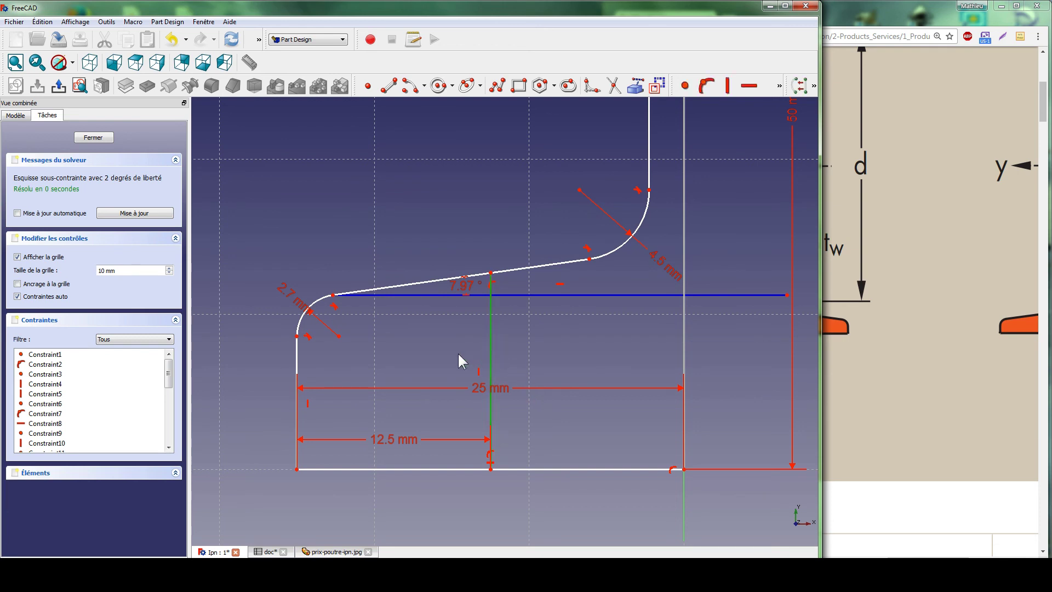
scroll(458, 356, down, 4)
key(i)
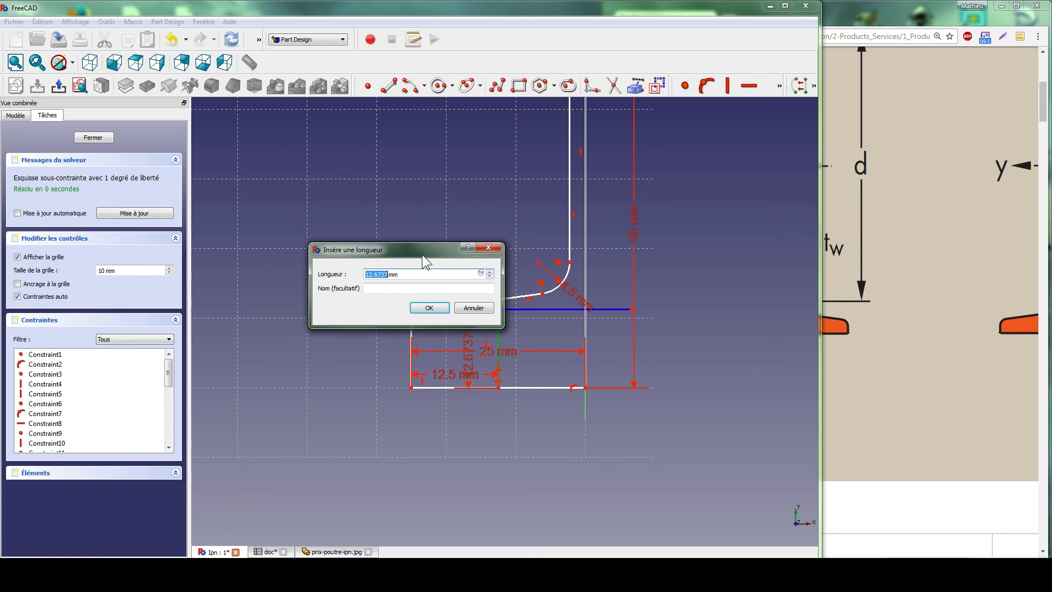
drag(422, 254, 367, 174)
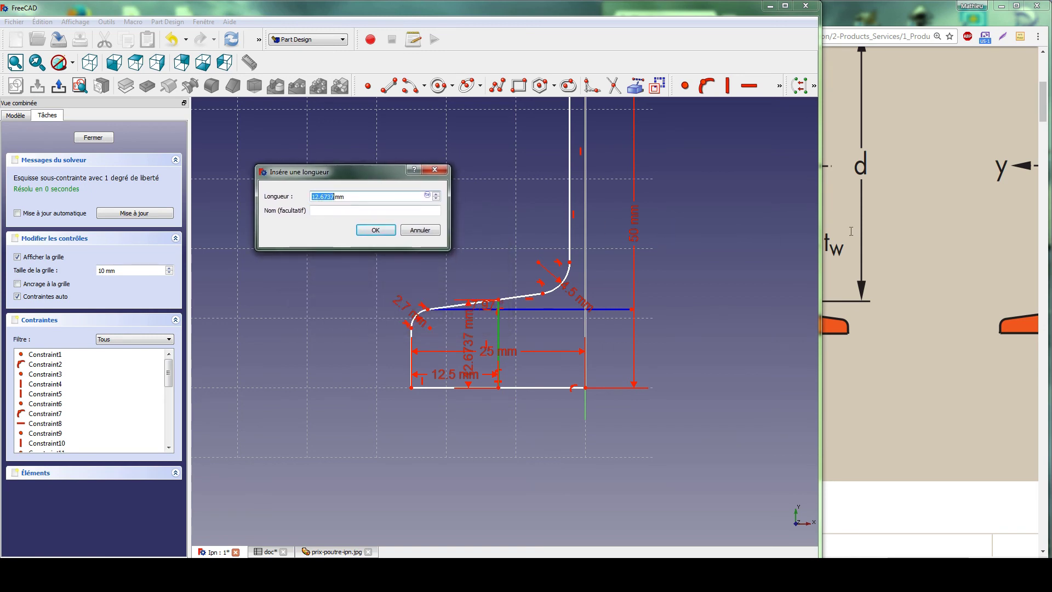
click(842, 245)
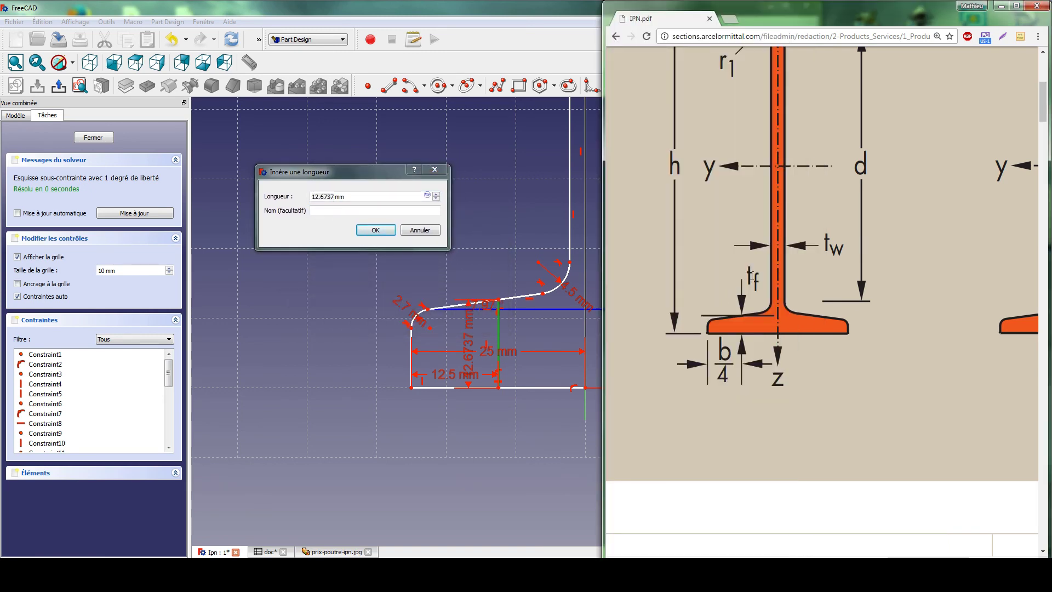
click(357, 198)
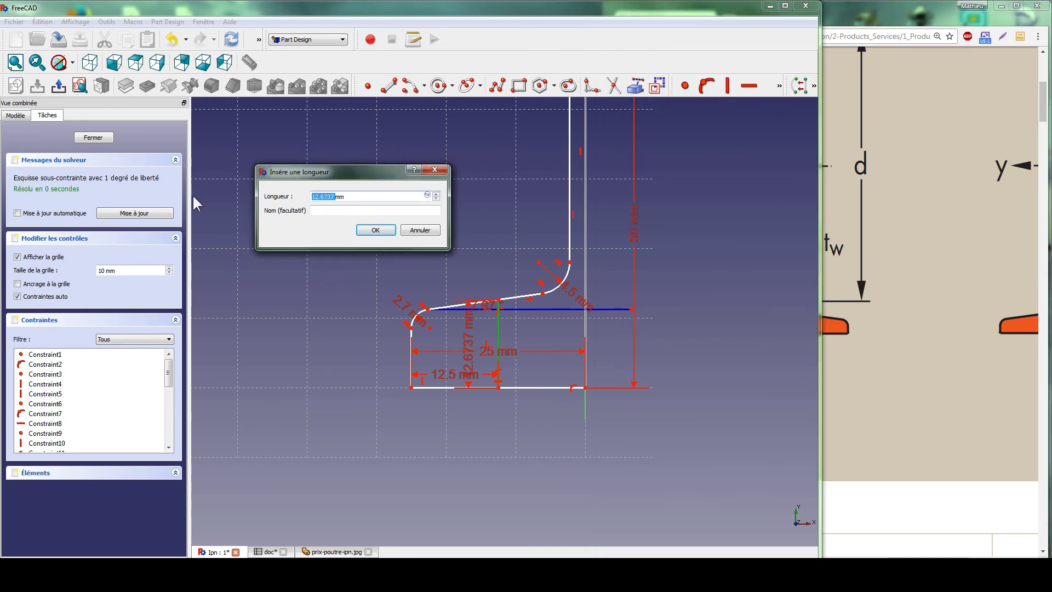
key(equal)
text(do)
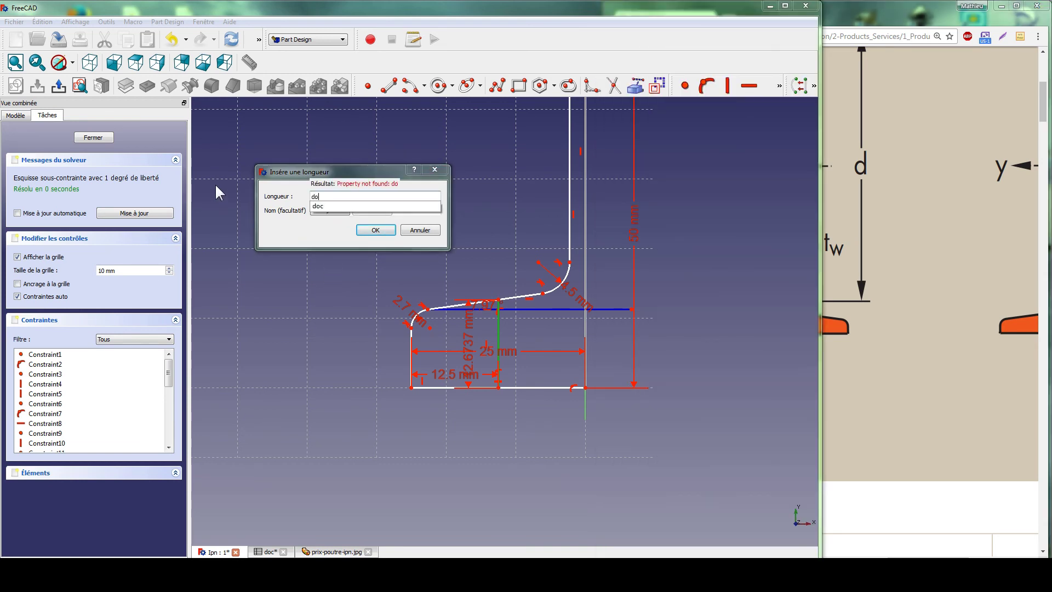
text(c.tf)
key(Return)
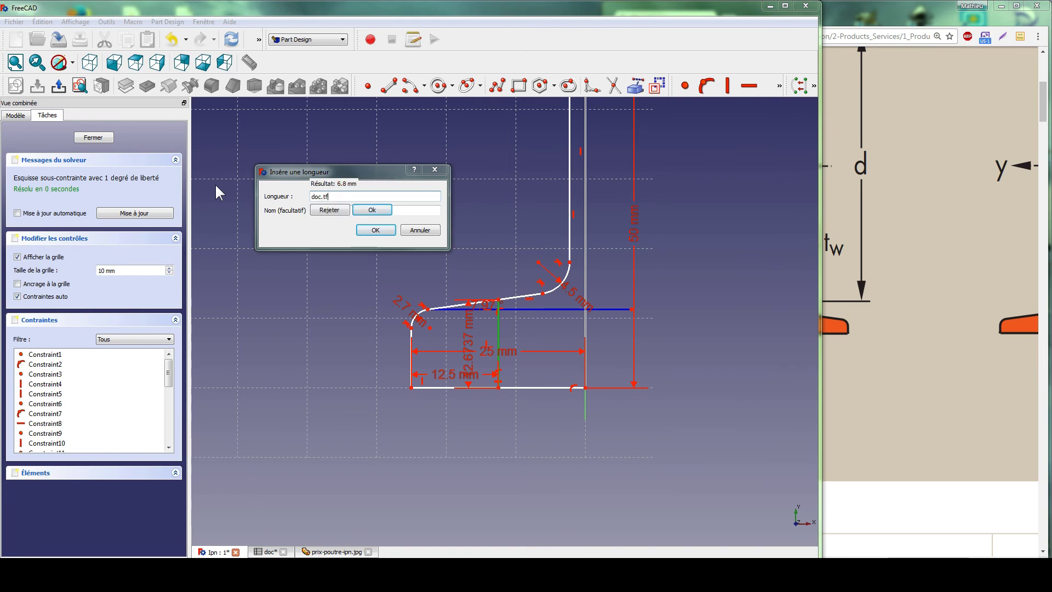
click(368, 210)
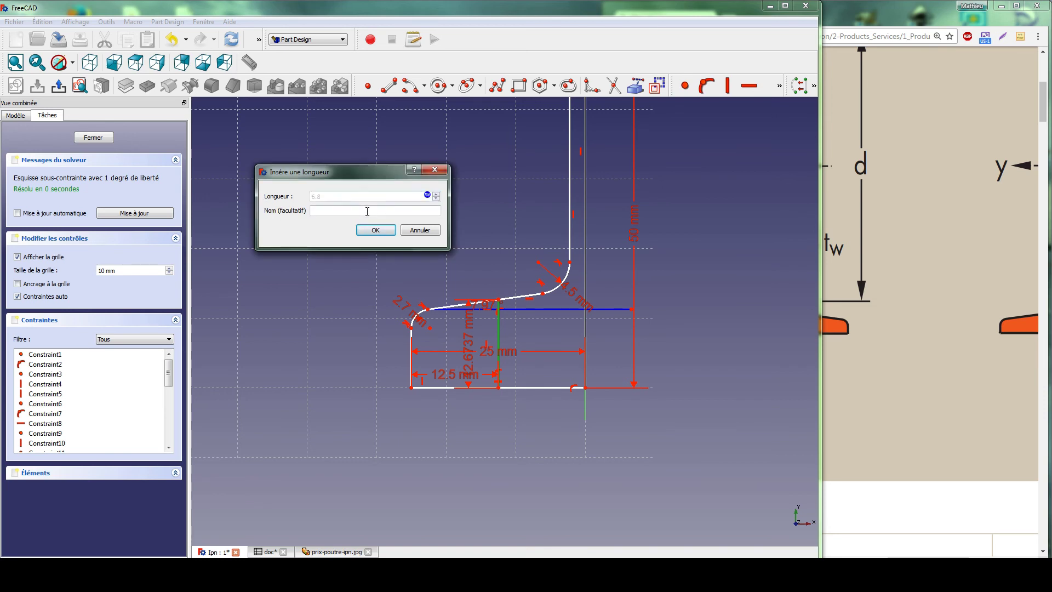
click(374, 230)
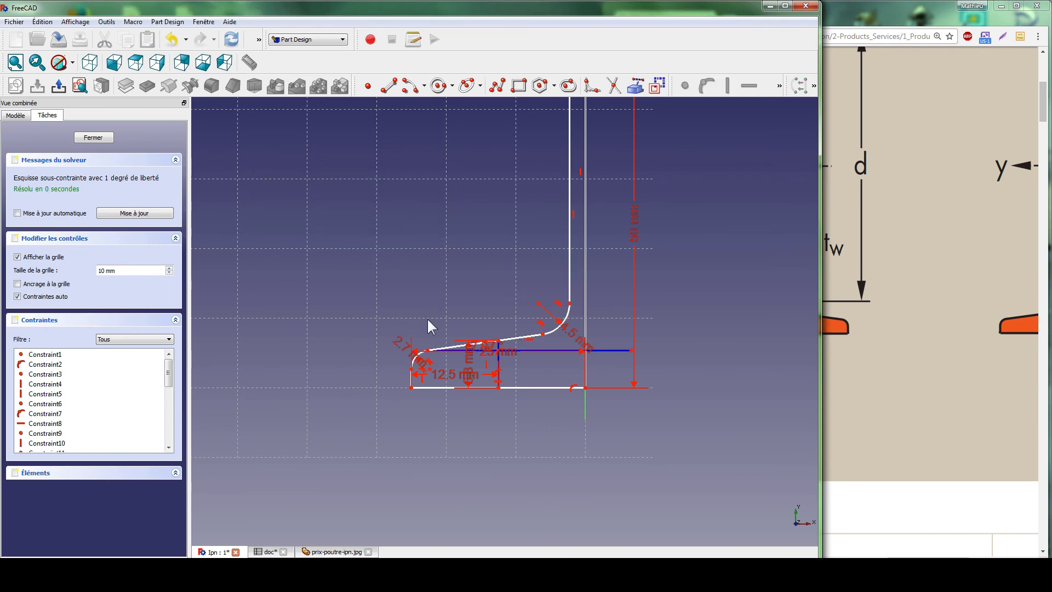
- Inspect the whole quarter profile for the remaining degree of freedom, testing the web's upper corner and the root fillet
scroll(489, 325, down, 3)
scroll(495, 252, up, 4)
mouse_move(496, 239)
middle_down()
mouse_move(417, 311)
mouse_move(465, 333)
middle_up()
scroll(486, 270, down, 3)
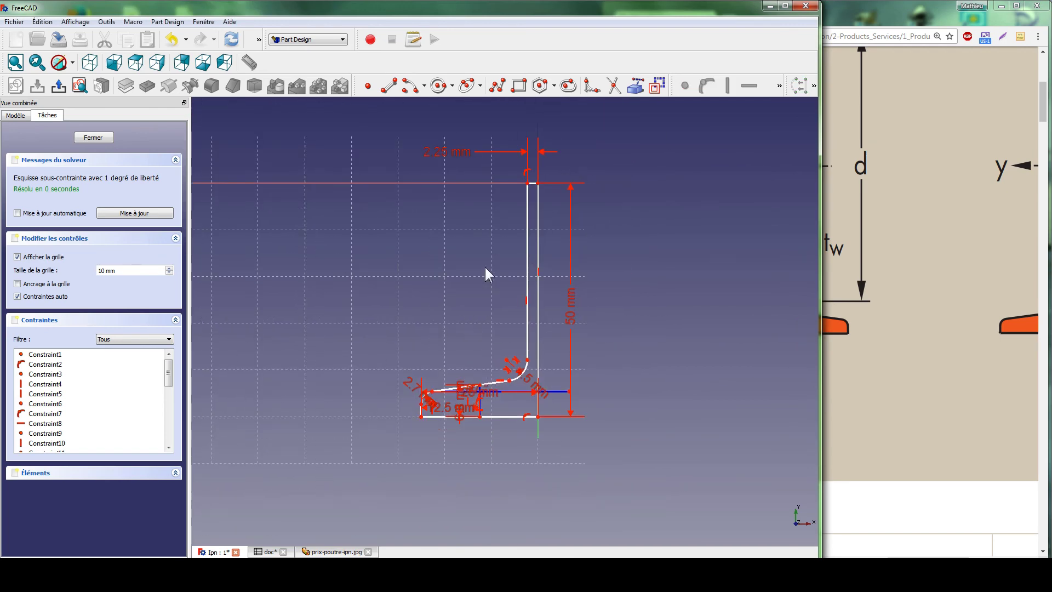
middle_click(483, 251)
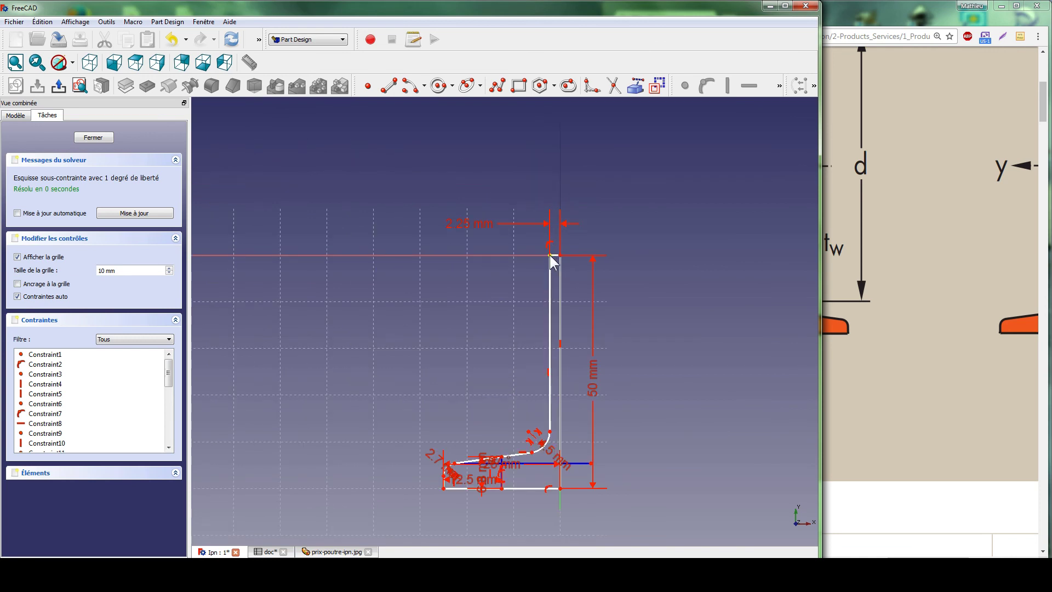
mouse_move(550, 255)
mouse_down()
mouse_move(551, 288)
mouse_move(522, 266)
mouse_move(578, 284)
mouse_move(553, 262)
mouse_up()
middle_drag(485, 392, 500, 230)
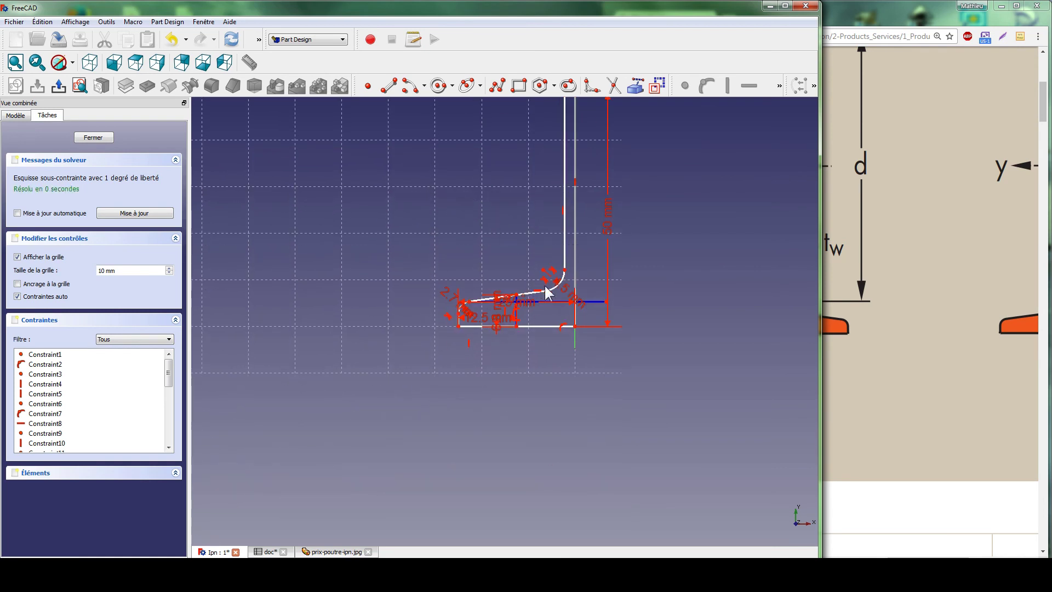
click(551, 290)
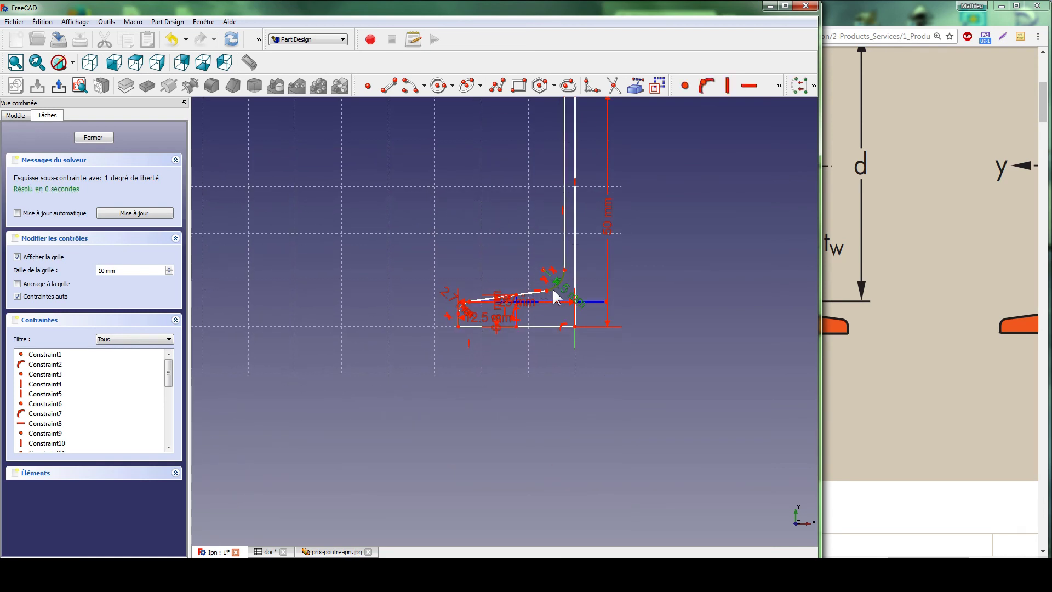
- Maximize the sketch window and spread the flange's dimension and radius labels clear of the profile
click(785, 6)
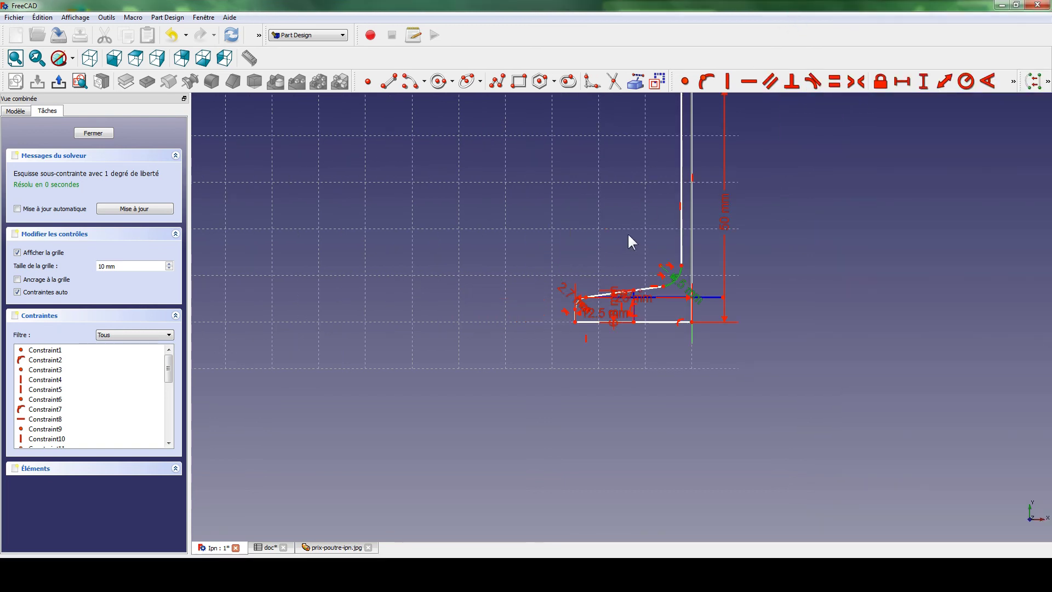
scroll(626, 232, up, 3)
click(669, 345)
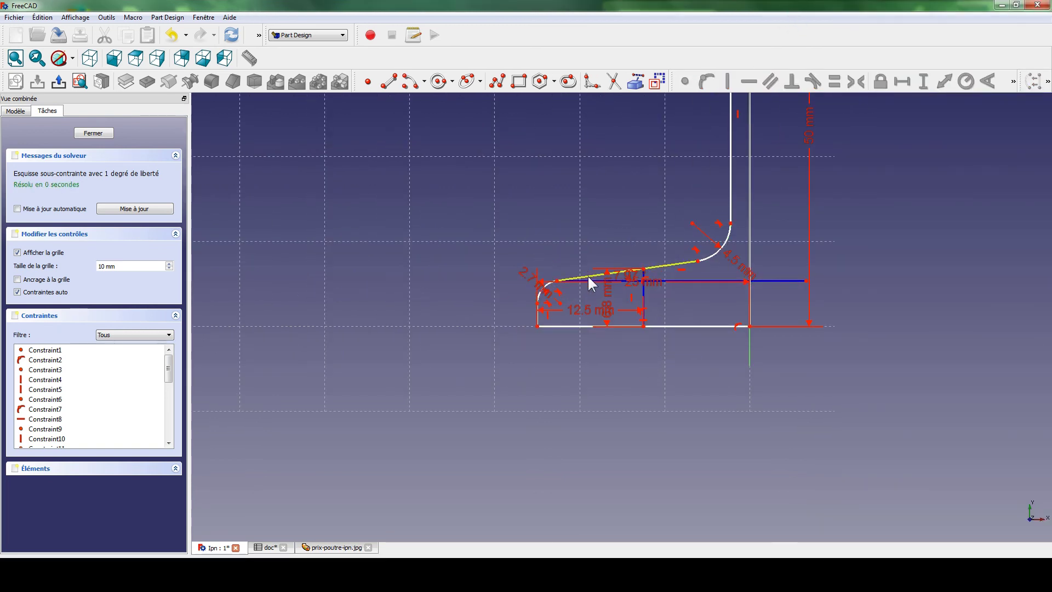
drag(538, 294, 538, 292)
scroll(695, 131, down, 3)
mouse_move(694, 132)
middle_down()
mouse_move(610, 249)
mouse_move(565, 250)
middle_up()
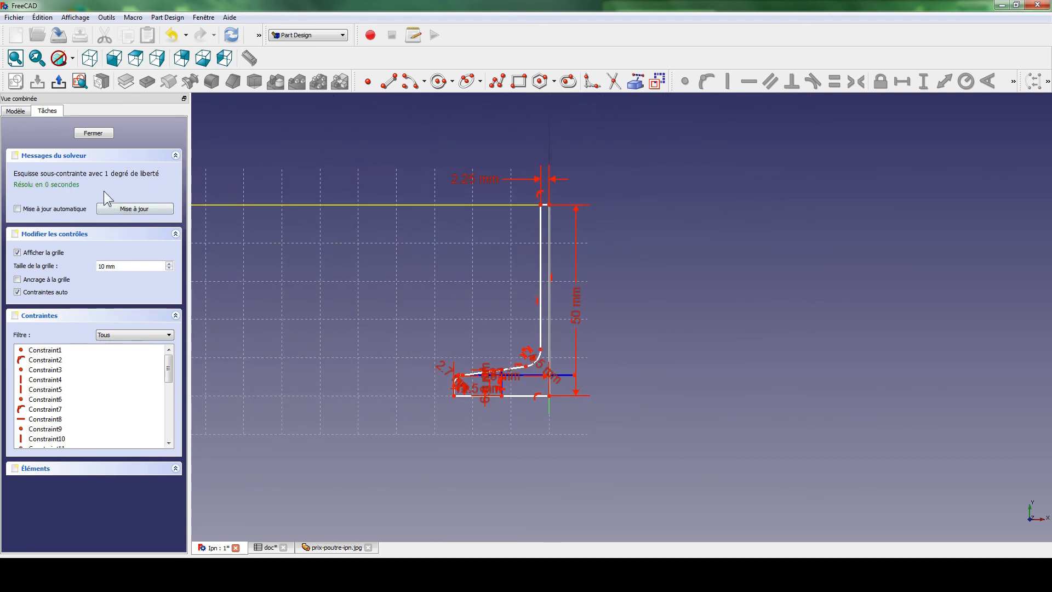
scroll(443, 268, up, 2)
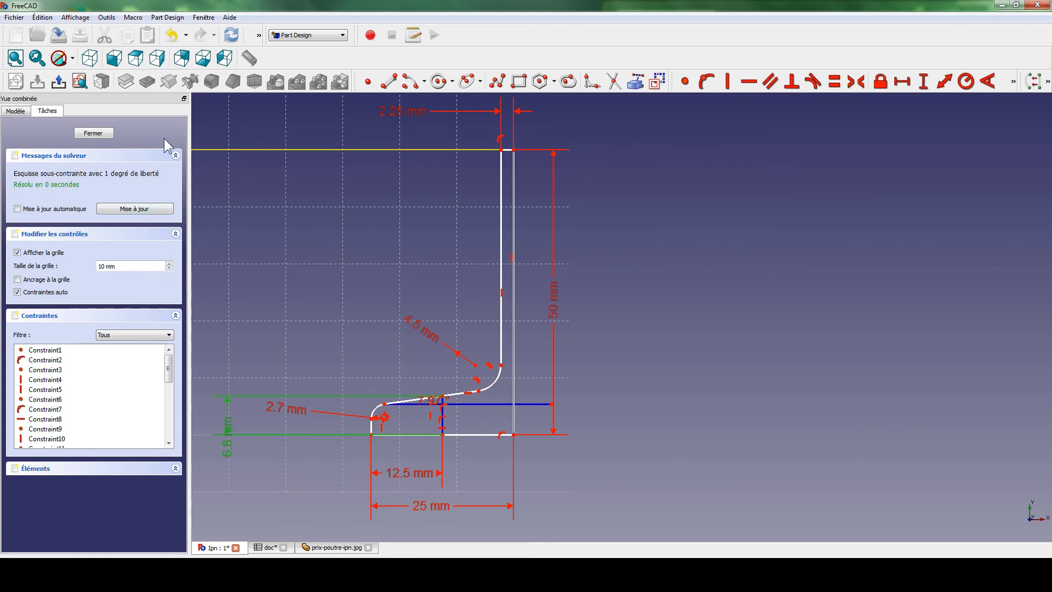
- Close the sketch and review the dimensions in the doc spreadsheet before returning to the Ipn model view
click(57, 82)
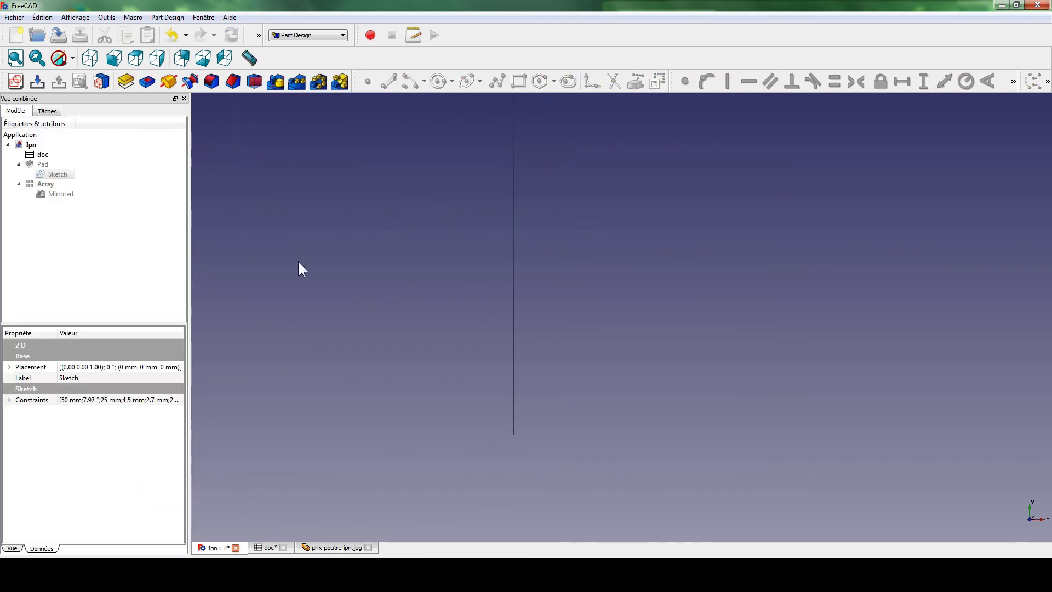
click(271, 545)
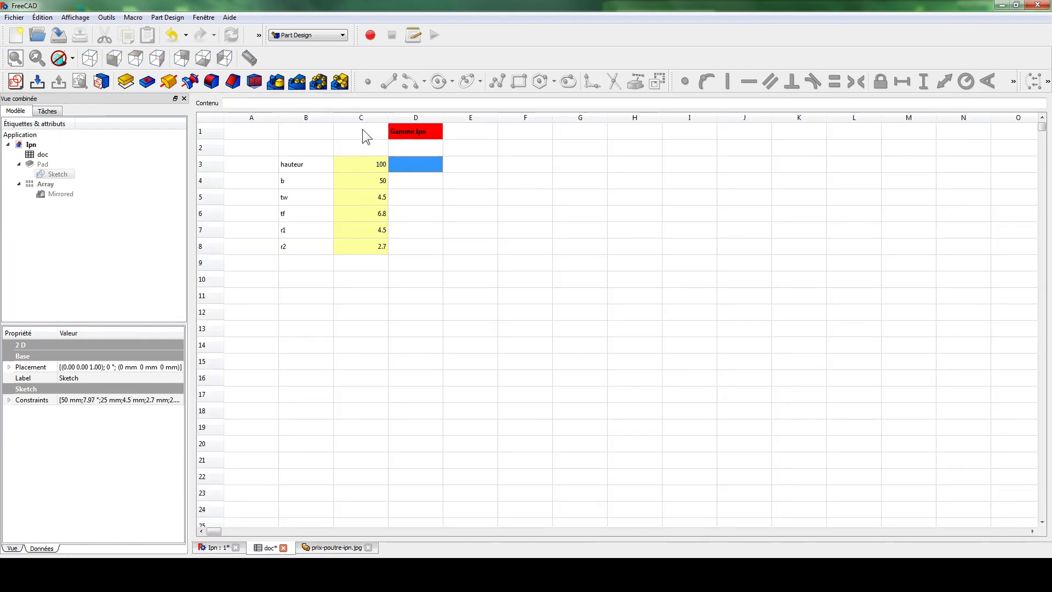
click(214, 547)
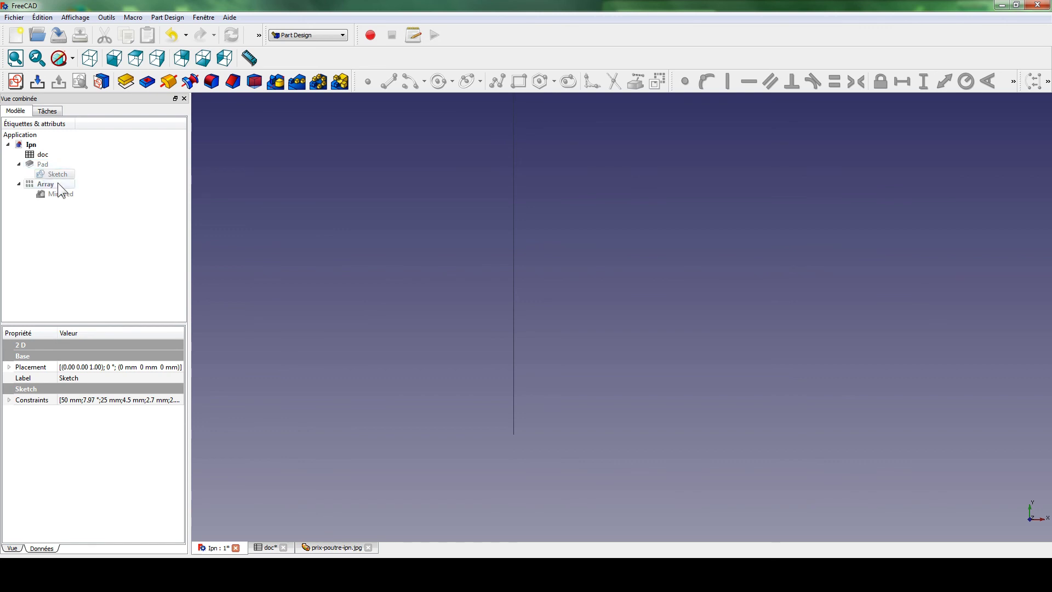
- Review the build stages by temporarily showing the Pad quarter solid and the Mirrored half beam, hiding each again
click(48, 167)
key(space)
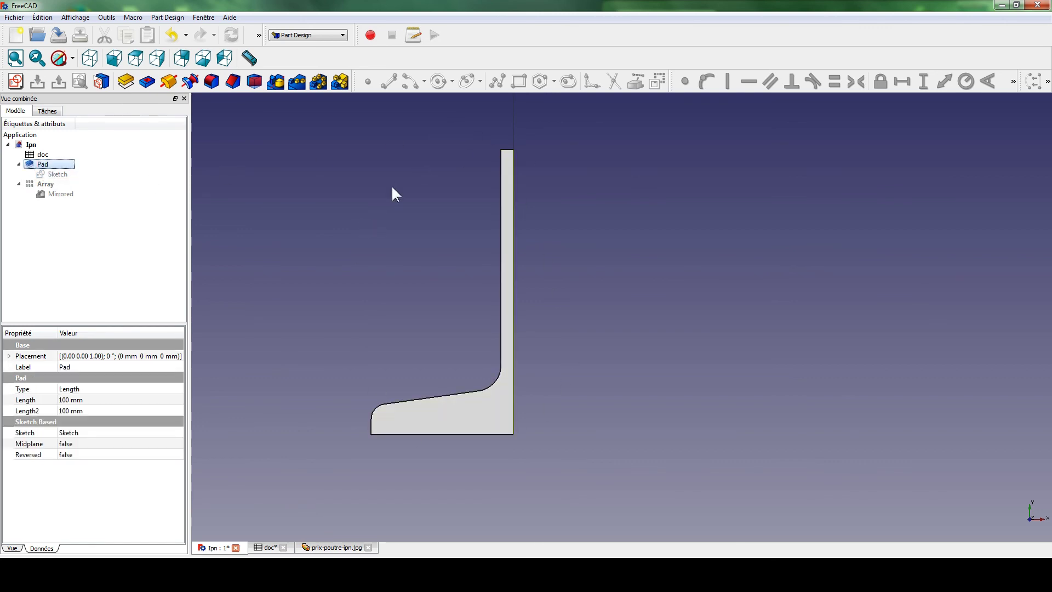
key(space)
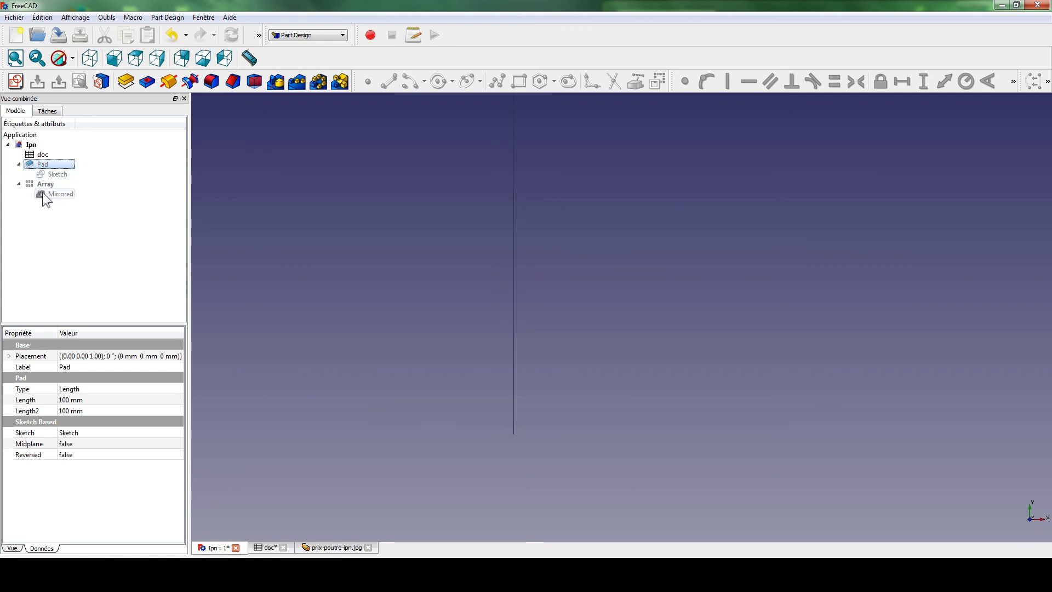
click(46, 193)
key(space)
middle_drag(540, 292, 521, 301)
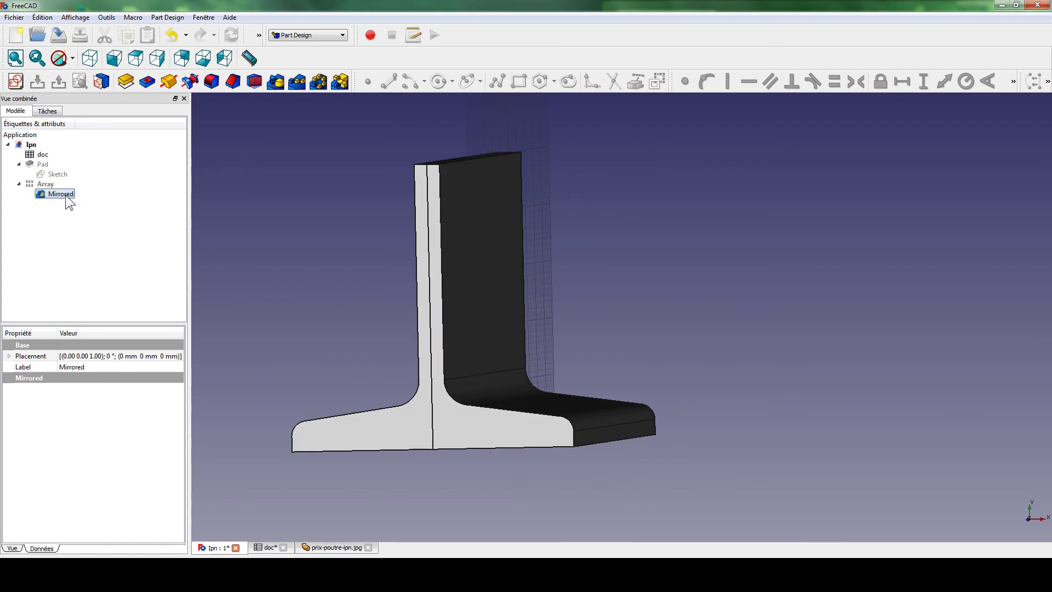
key(space)
- Make the Array visible to display the complete I-beam in 3D
click(44, 184)
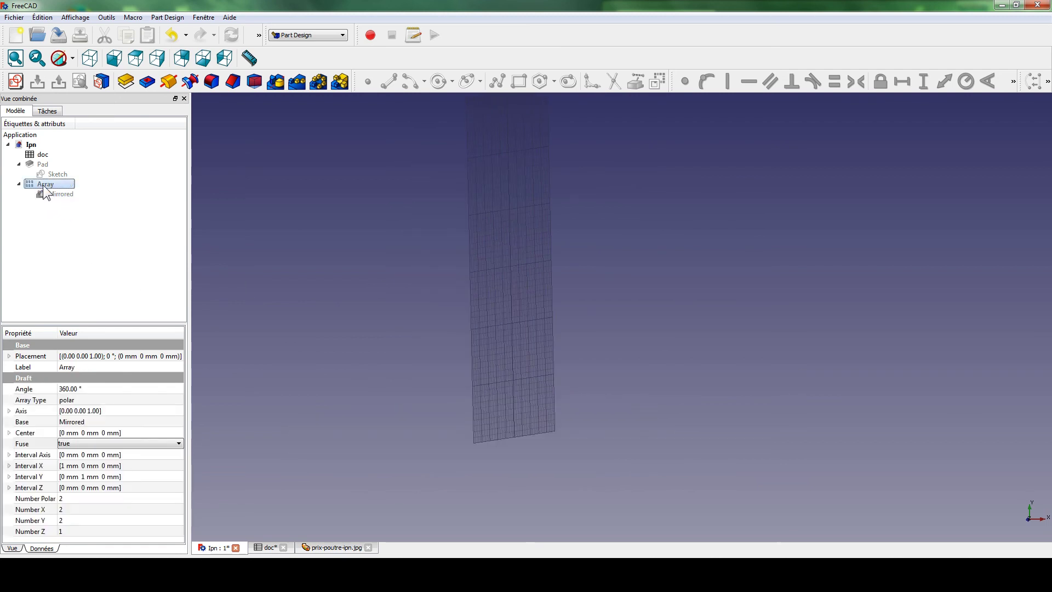
key(space)
mouse_move(474, 199)
middle_down()
mouse_move(476, 240)
mouse_move(509, 262)
mouse_move(591, 258)
mouse_move(493, 267)
mouse_move(411, 254)
mouse_move(437, 263)
mouse_move(449, 498)
mouse_move(364, 321)
mouse_move(341, 384)
mouse_move(418, 360)
mouse_move(395, 361)
middle_up()
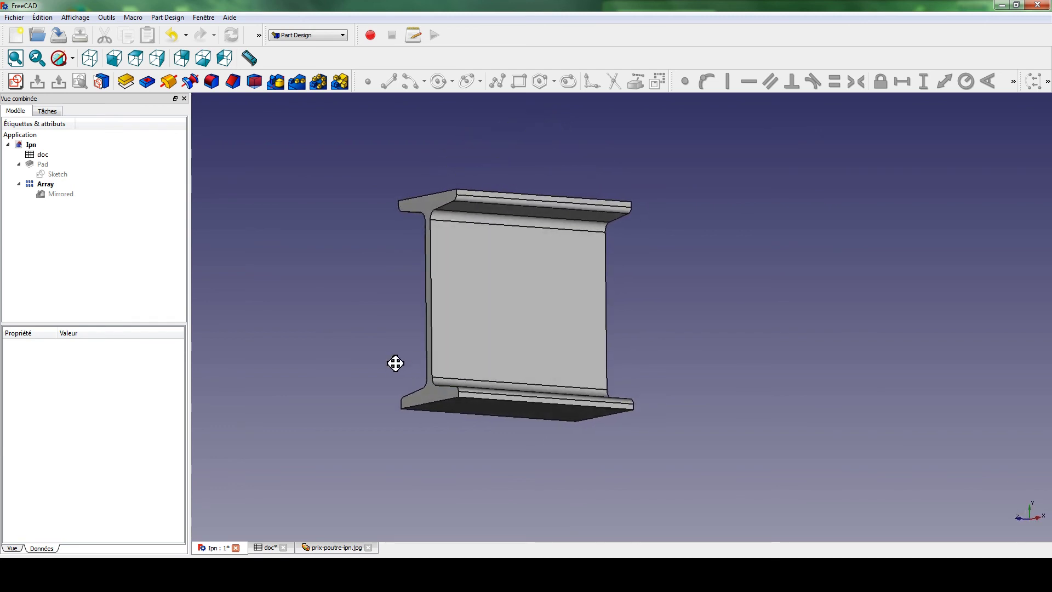
- Set the Pad's length to 1000 mm and view the lengthened beam as a whole
click(40, 165)
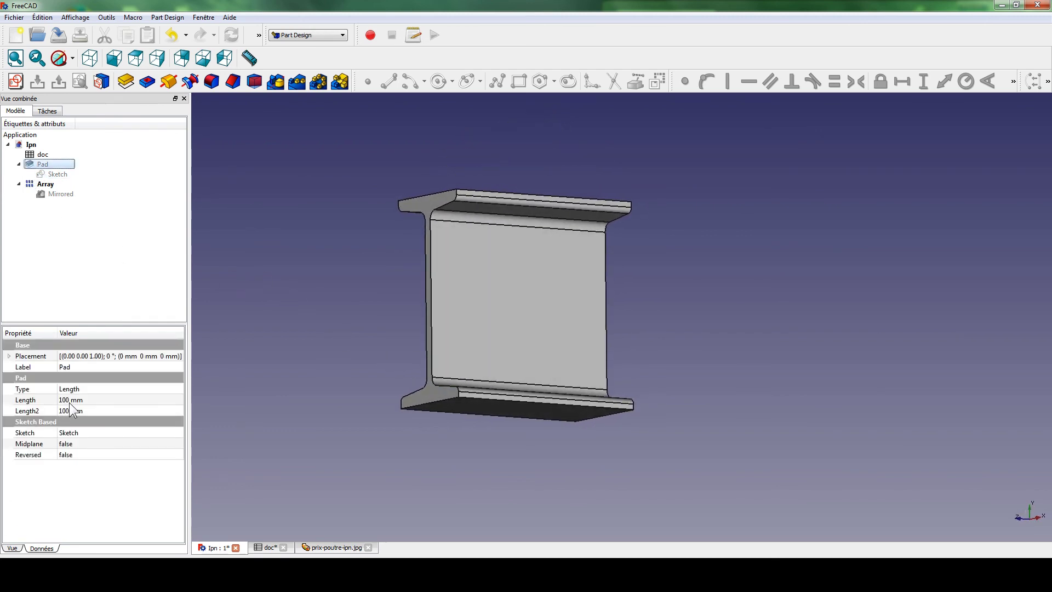
click(71, 402)
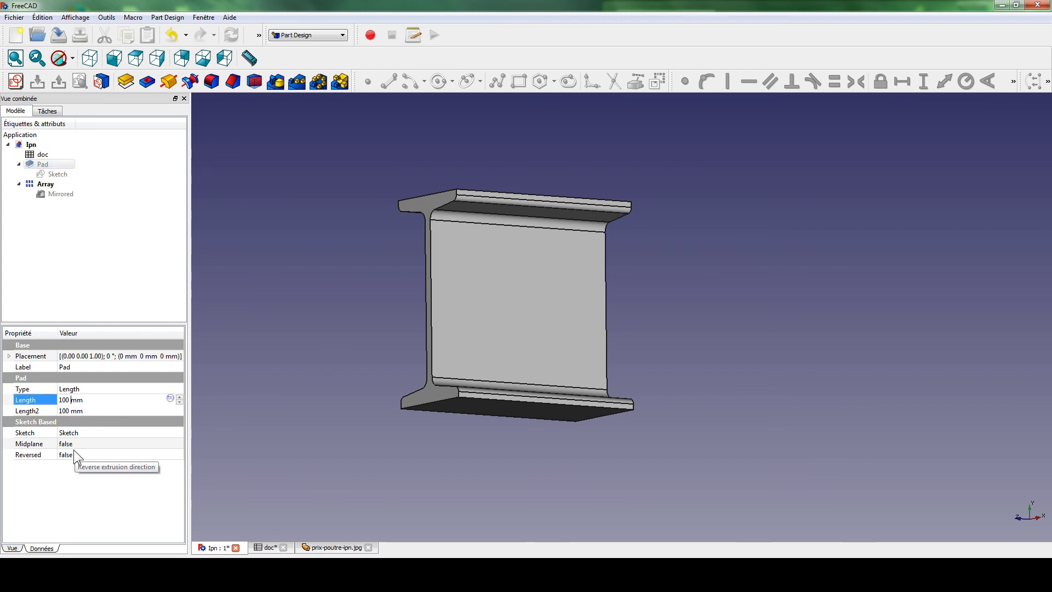
text(0)
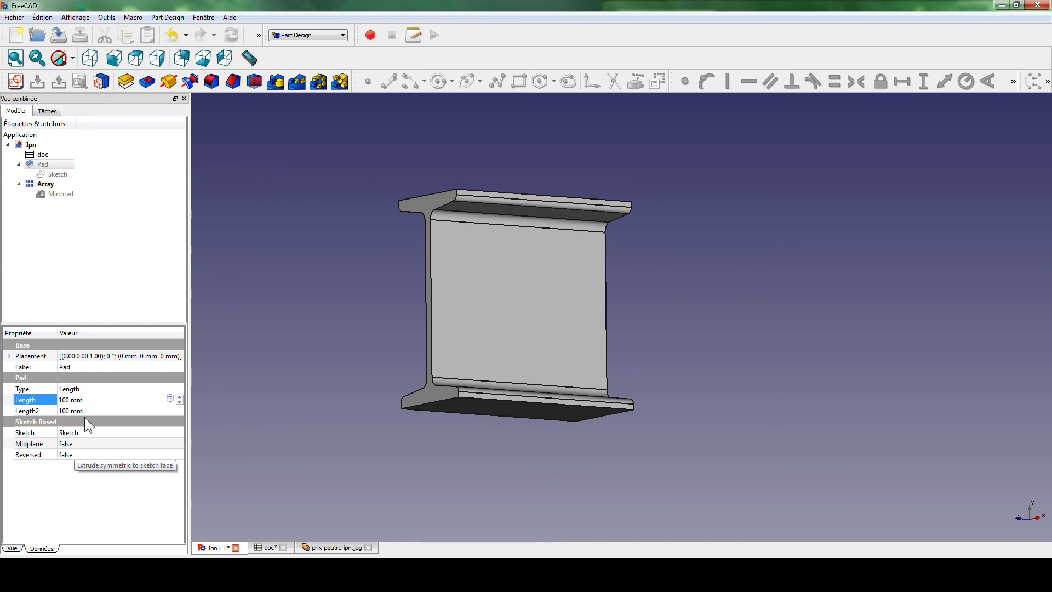
click(319, 371)
scroll(325, 366, down, 8)
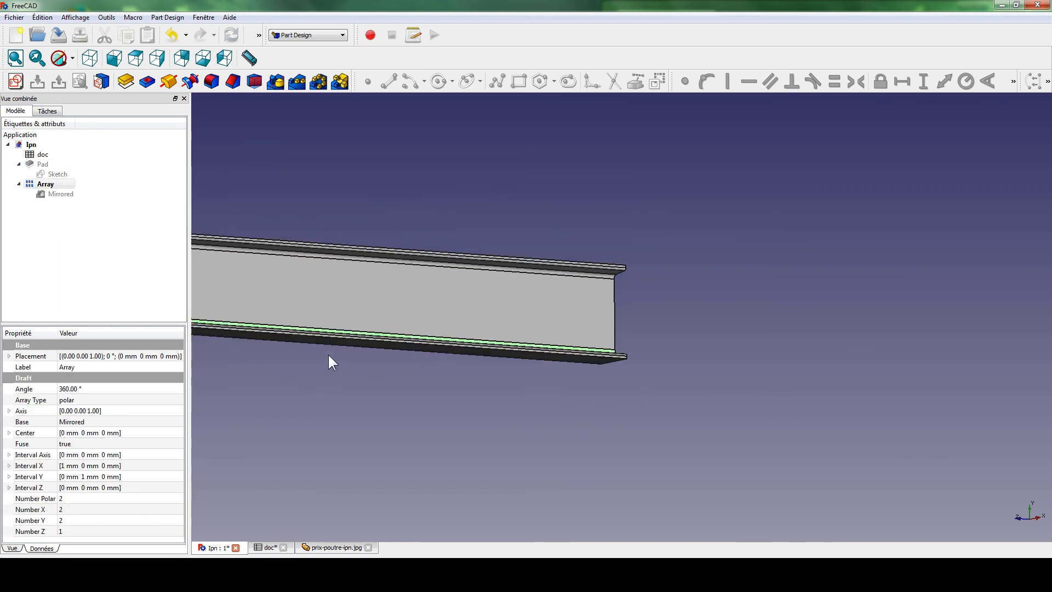
middle_drag(289, 315, 503, 334)
click(475, 228)
middle_drag(475, 228, 378, 340)
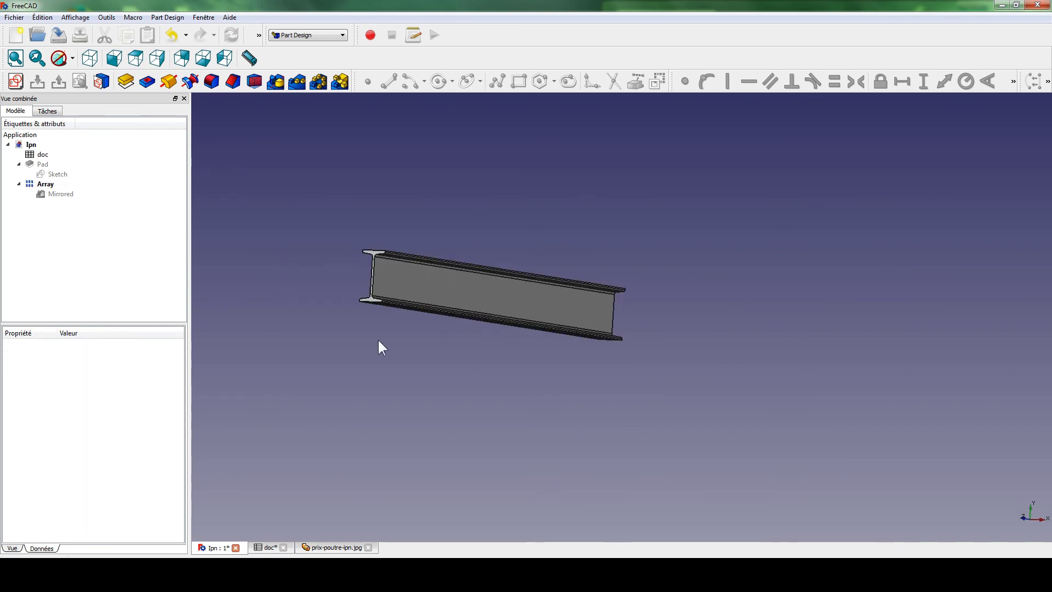
- Close prix-poutre-ipn.jpg, highlight the IPN 200 row in the IPN.pdf dimension table, and widen the FreeCAD window beside it
click(368, 548)
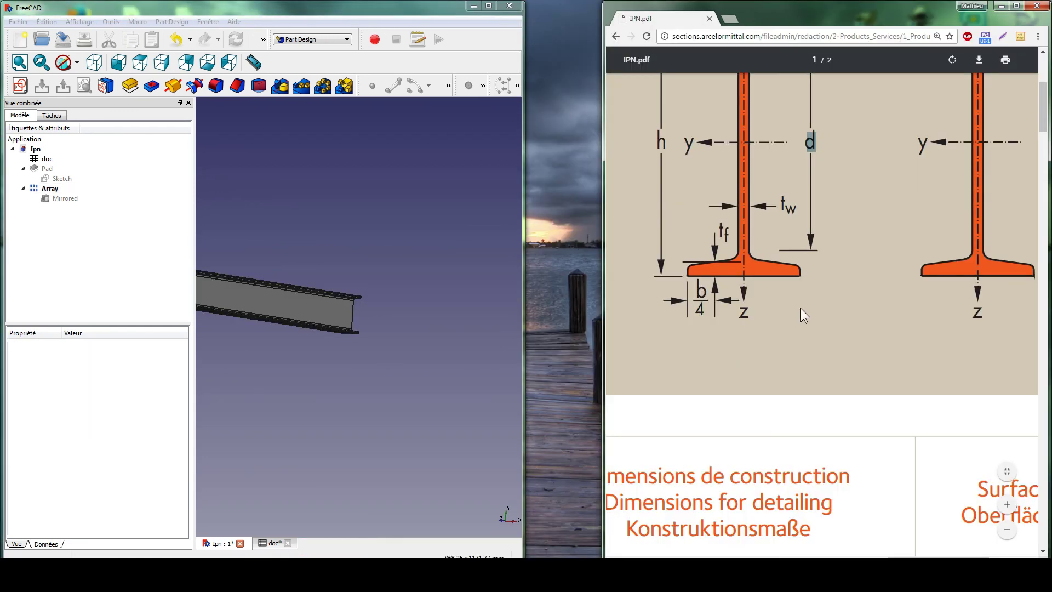
click(893, 72)
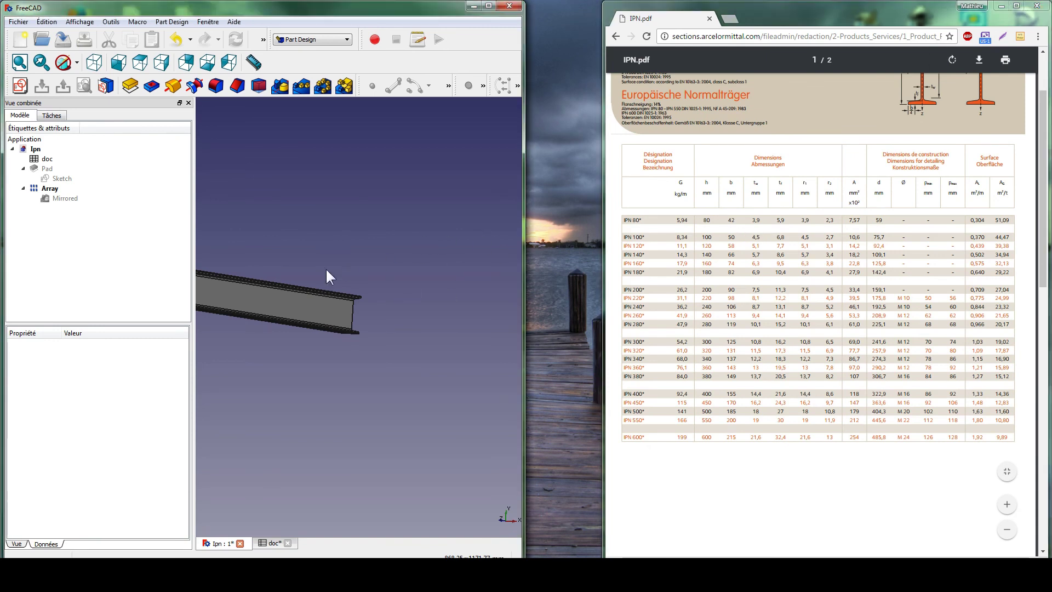
middle_drag(329, 277, 435, 277)
scroll(359, 295, up, 2)
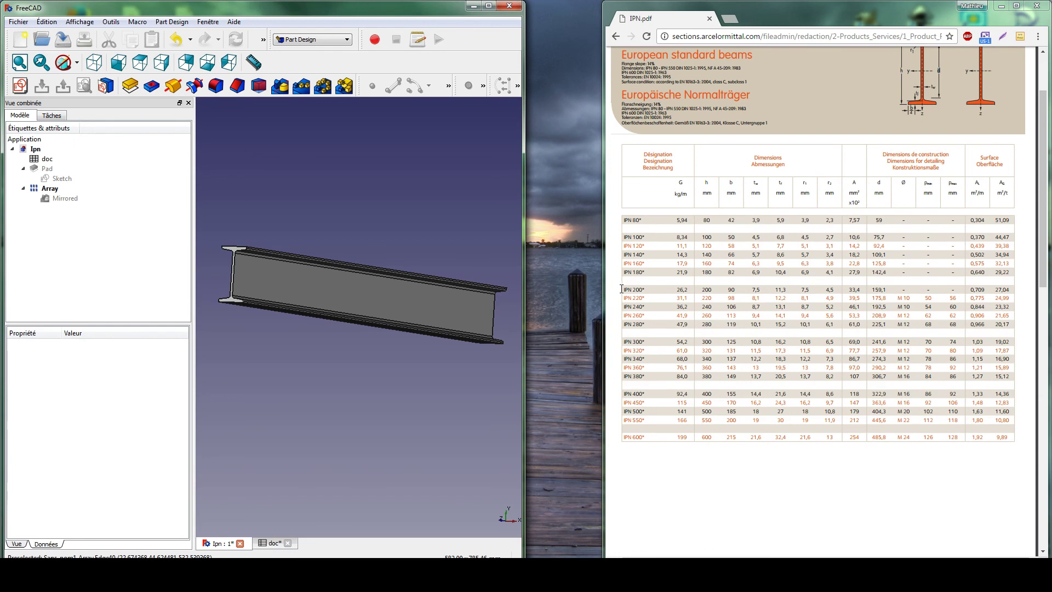
drag(623, 289, 835, 292)
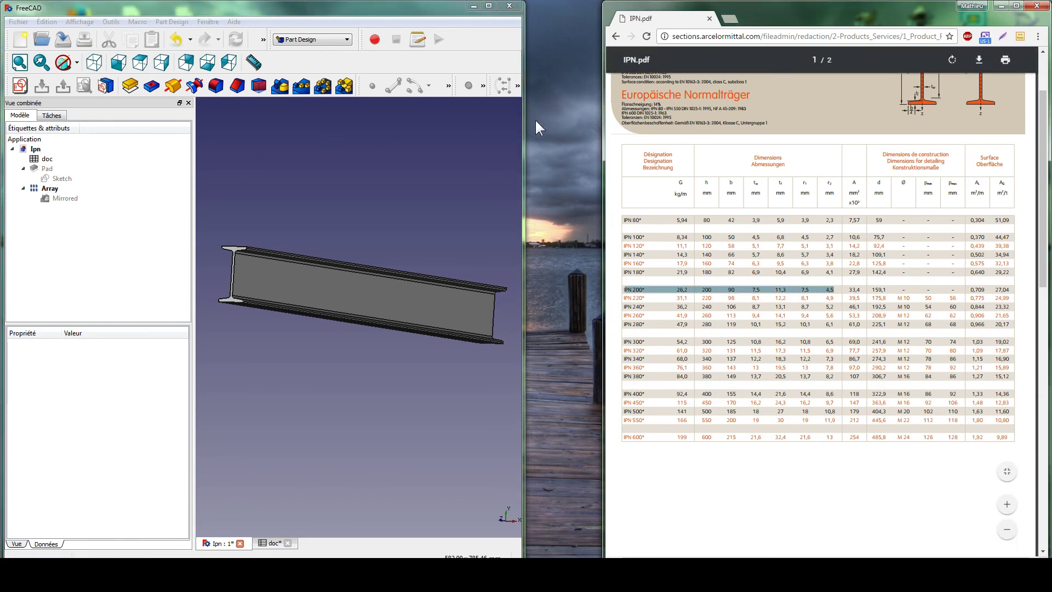
drag(525, 127, 603, 129)
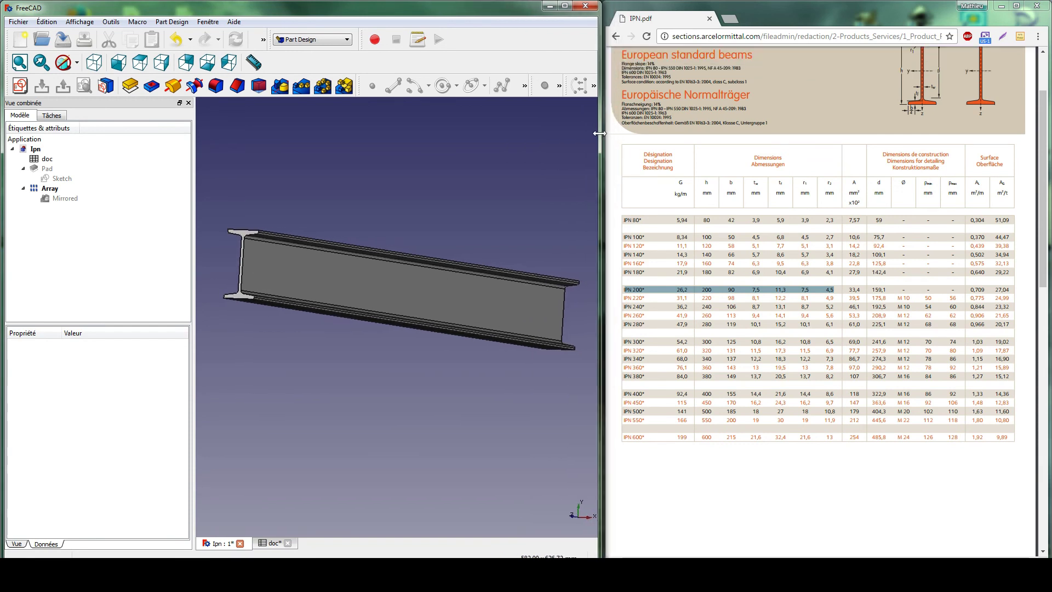
- In the doc spreadsheet, set hauteur to 200, b to 90 and tw to 7.5 from the IPN 200 row
click(271, 543)
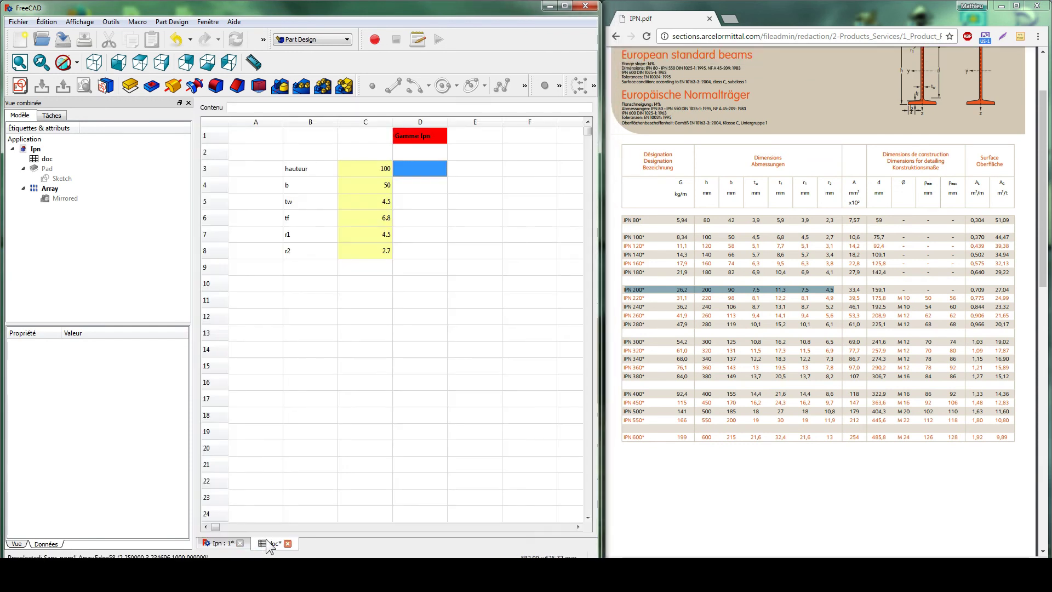
double_click(371, 164)
text(200)
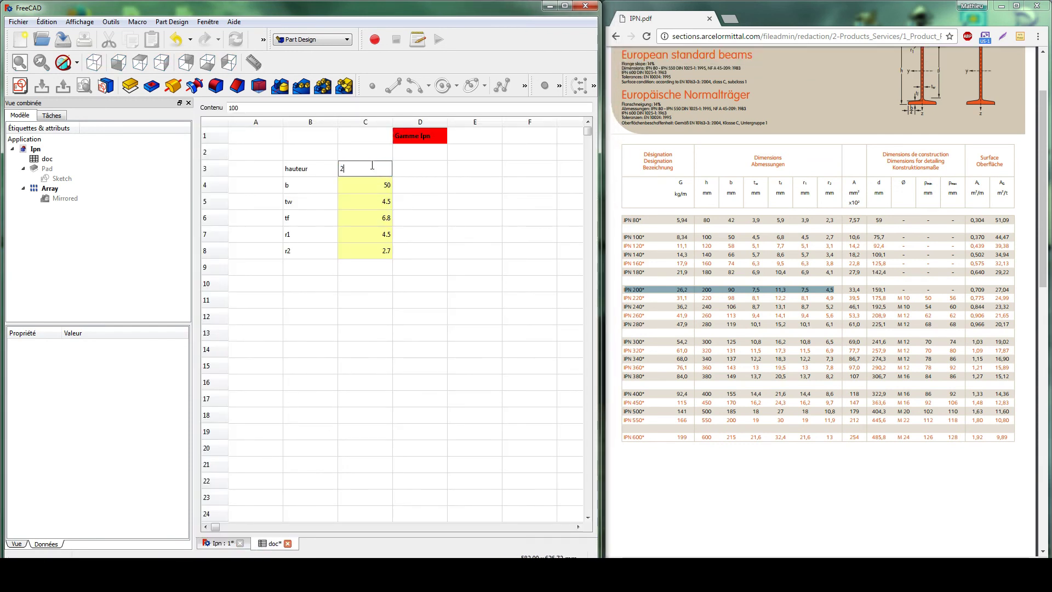
double_click(361, 189)
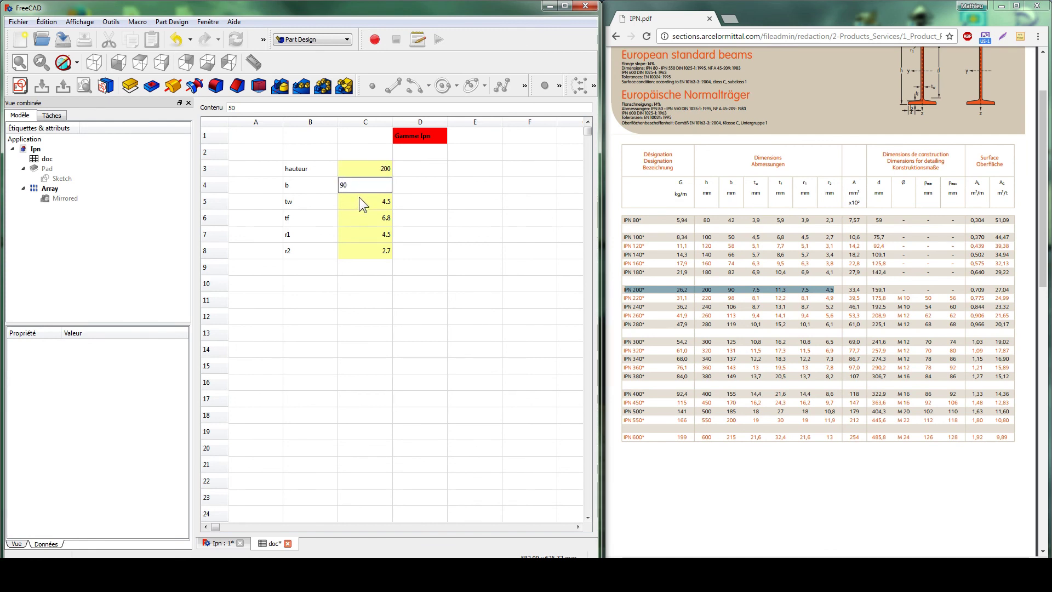
double_click(360, 200)
text(7)
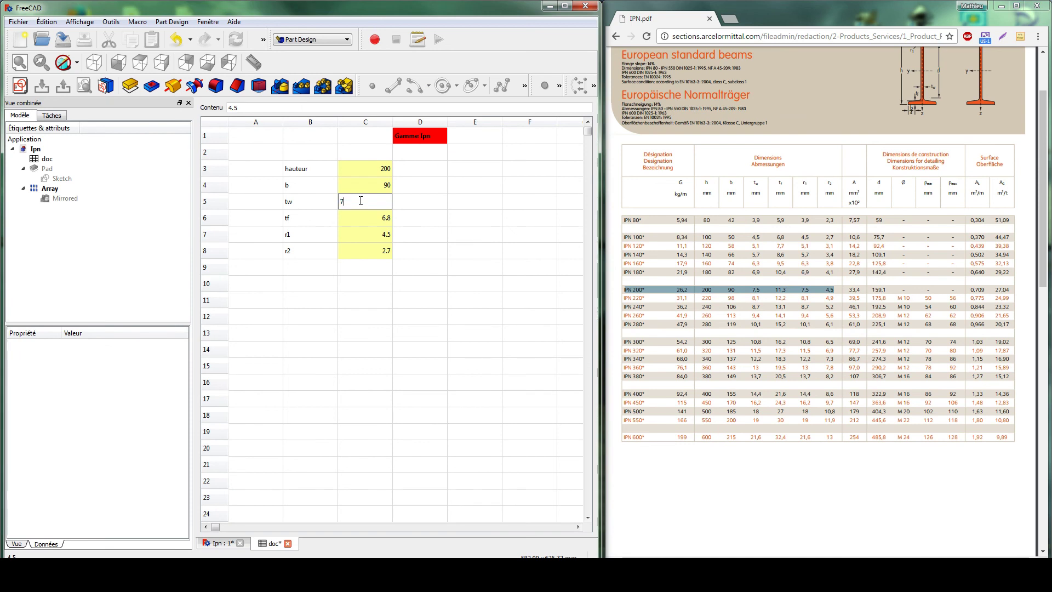
- Set tf to 11.3, r1 to 7.5 and r2 to 4.5 in the doc spreadsheet to match IPN 200
double_click(364, 218)
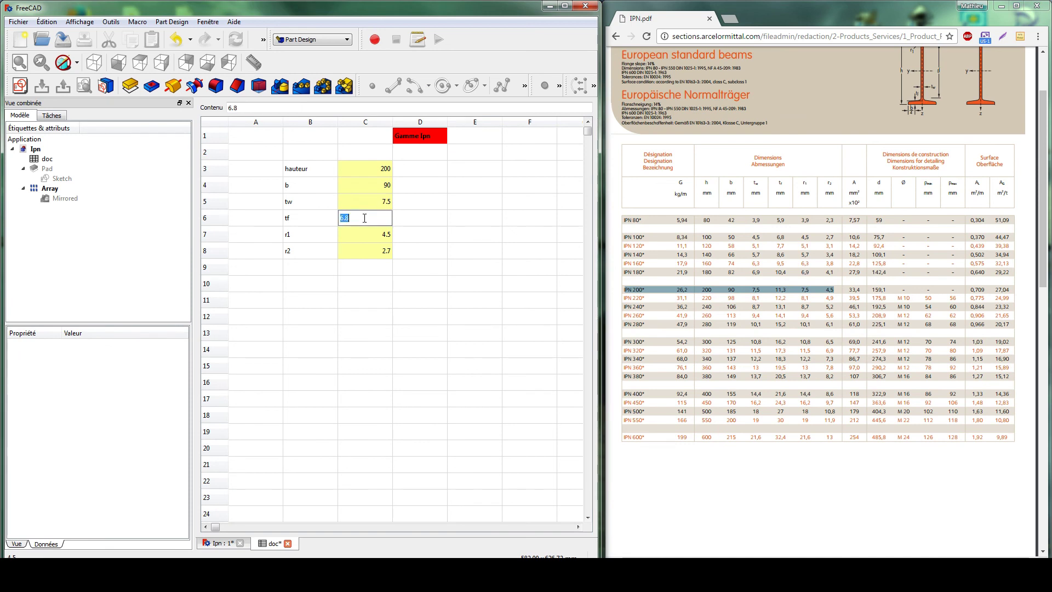
text(11.3)
double_click(368, 236)
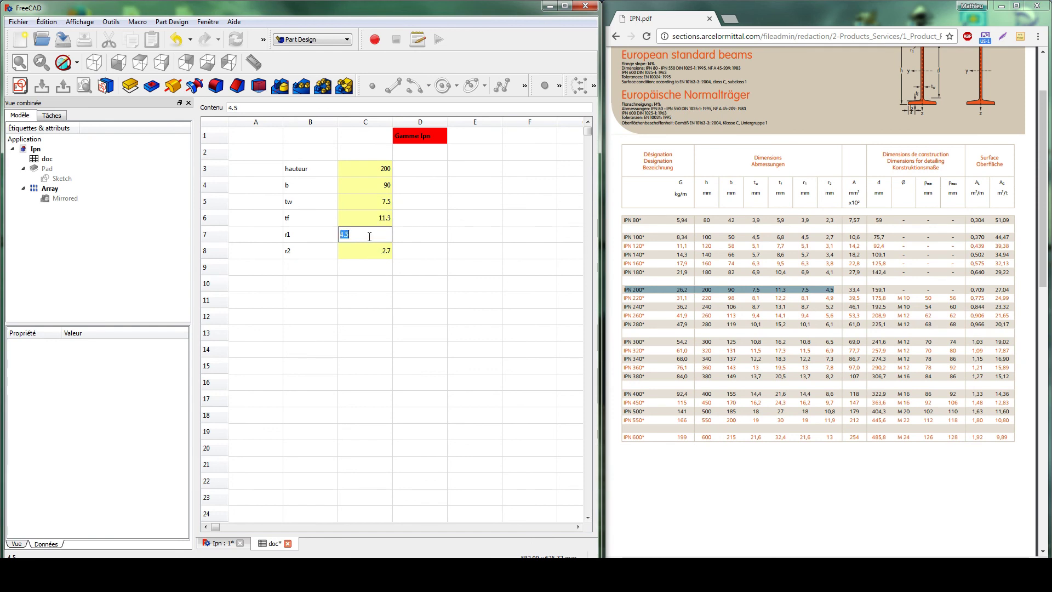
text(7.5)
double_click(381, 255)
text(4.5)
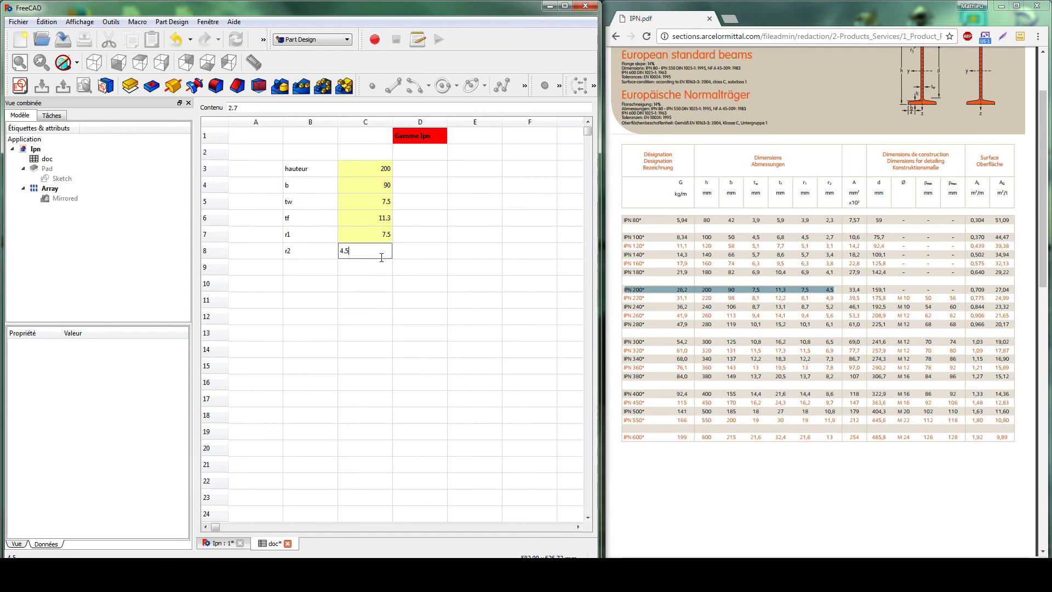
click(379, 283)
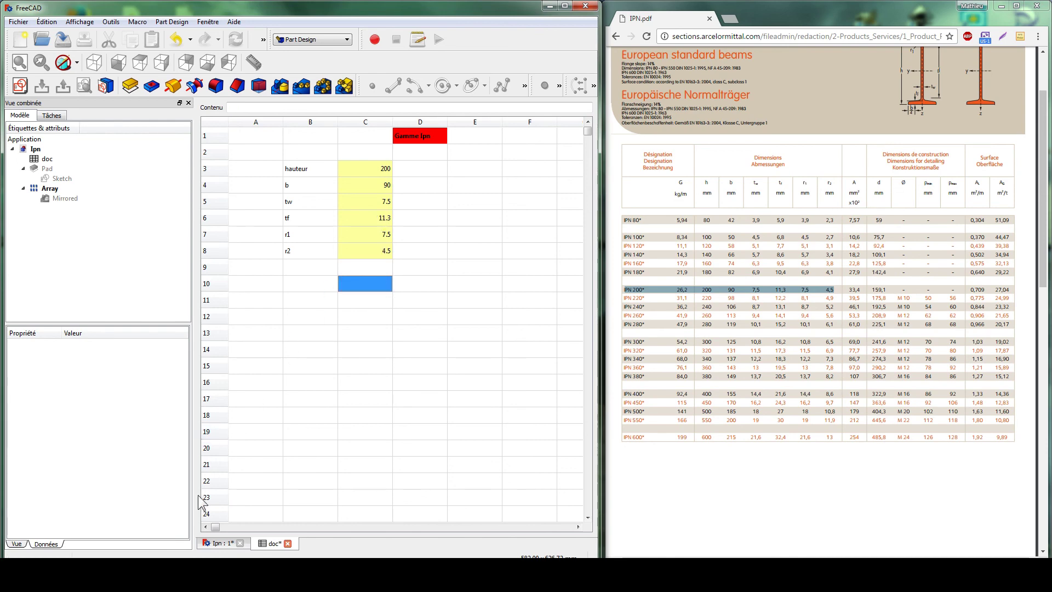
- Reopen the Pad's sketch from the Ipn model to check its updated dimensions, move the 100 mm height label clear of the web, and close it
click(215, 542)
middle_drag(402, 249, 412, 270)
double_click(79, 181)
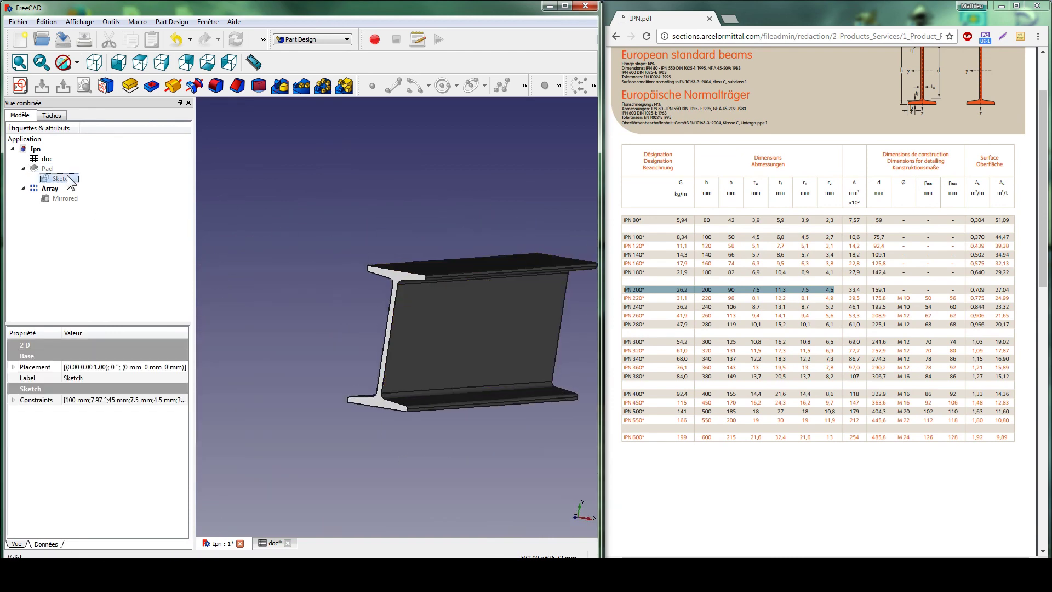
middle_drag(503, 298, 376, 281)
scroll(375, 282, up, 3)
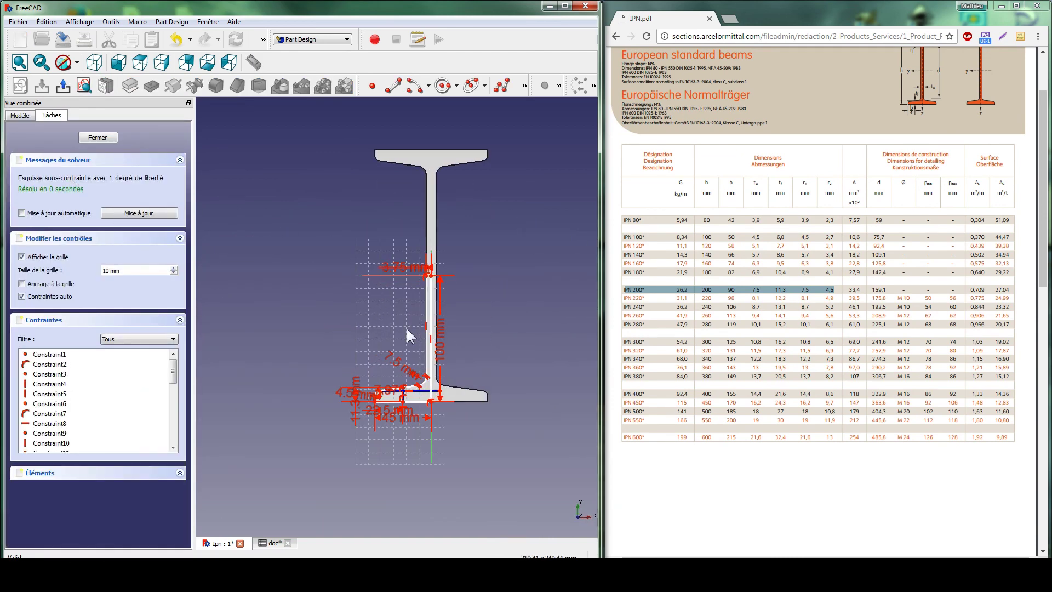
drag(475, 358, 483, 342)
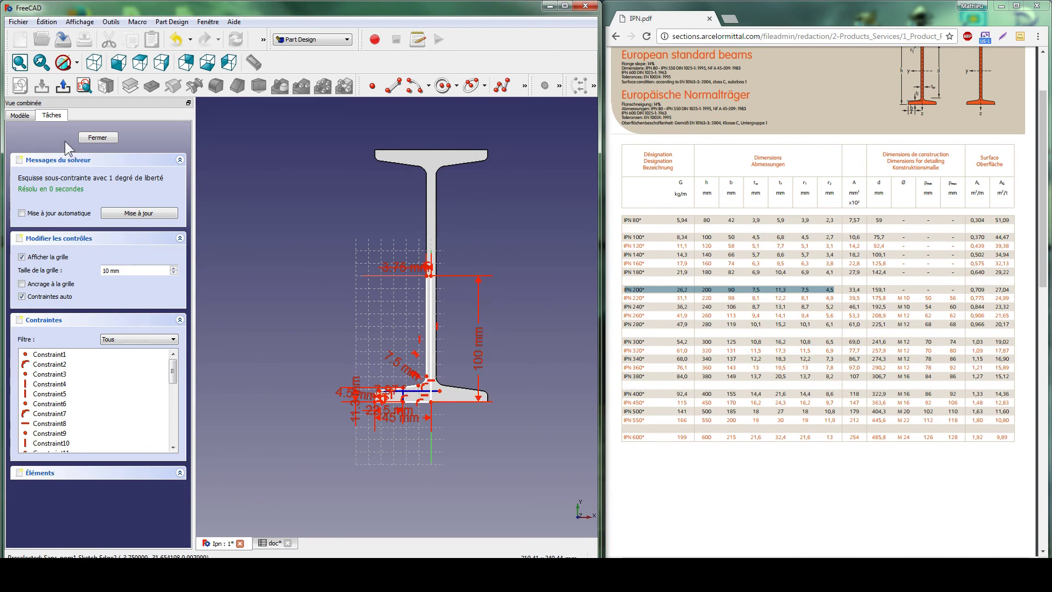
click(97, 137)
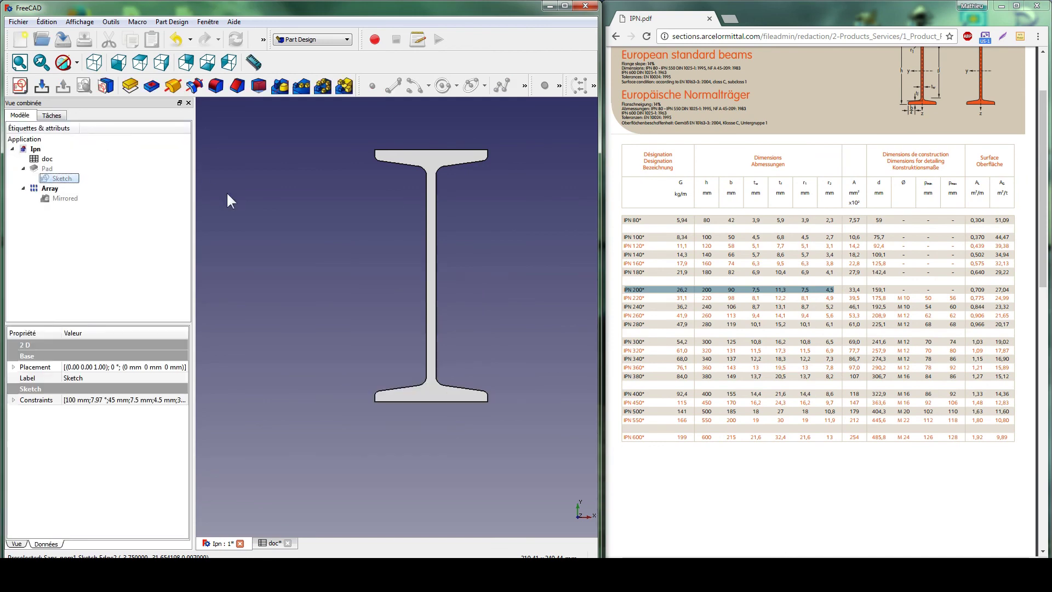
middle_drag(534, 223, 460, 290)
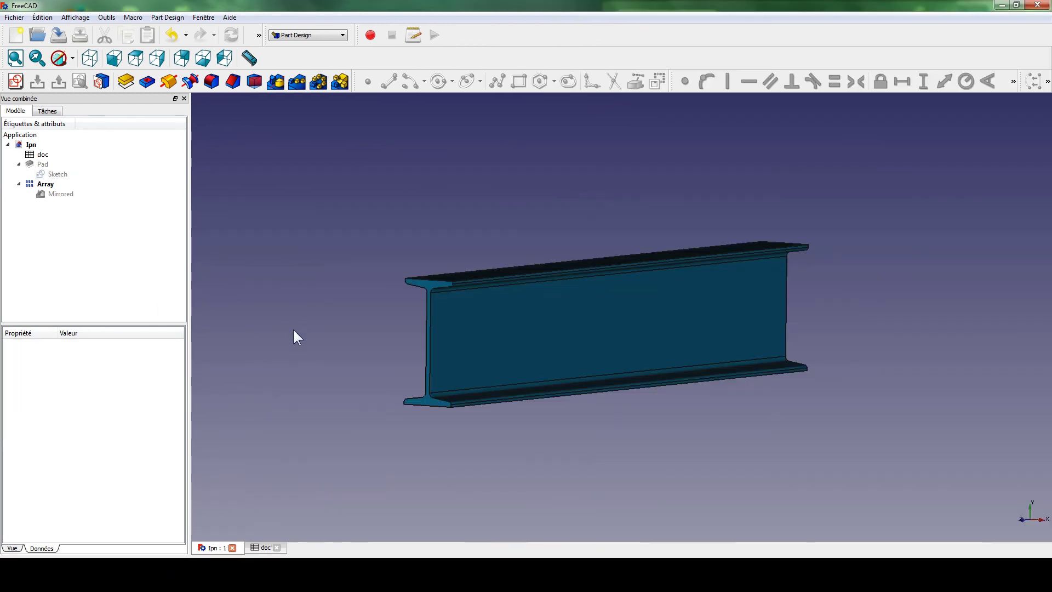
mouse_move(358, 313)
middle_down()
mouse_move(397, 312)
mouse_move(321, 310)
mouse_move(350, 333)
mouse_move(344, 313)
middle_up()
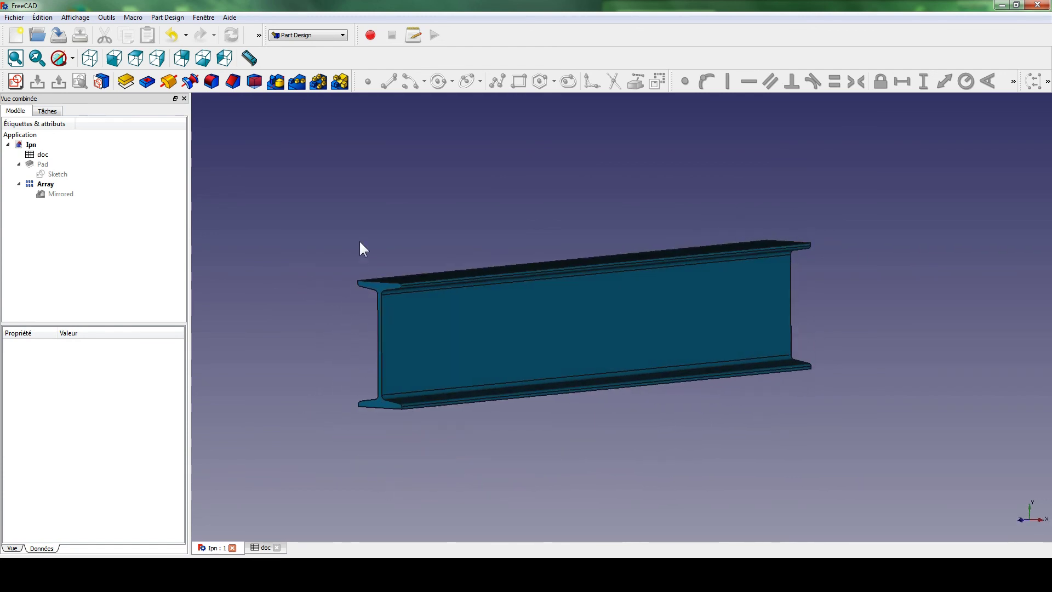
middle_drag(336, 196, 371, 207)
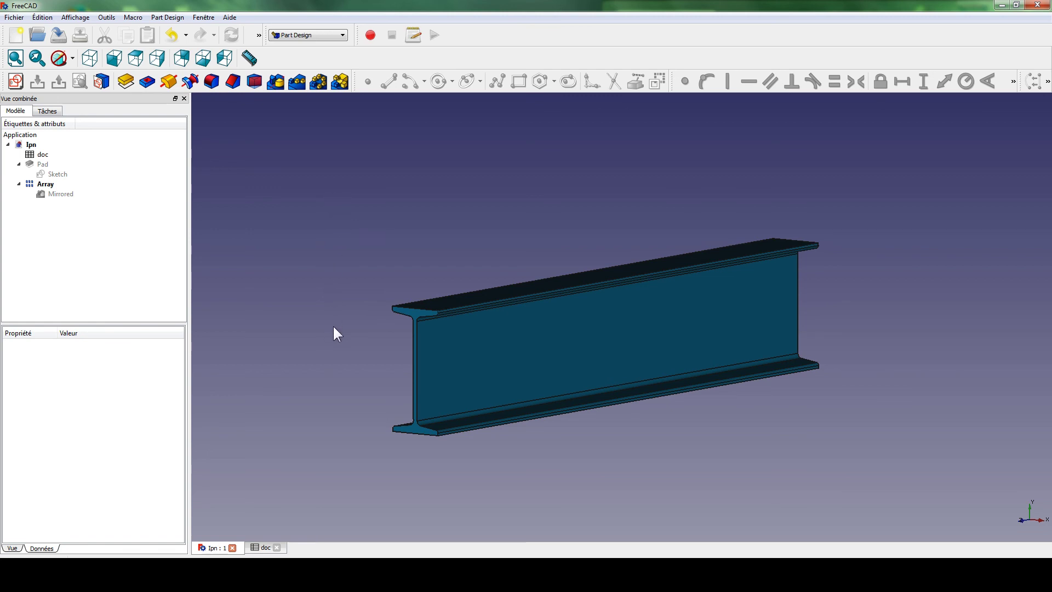
scroll(340, 333, up, 2)
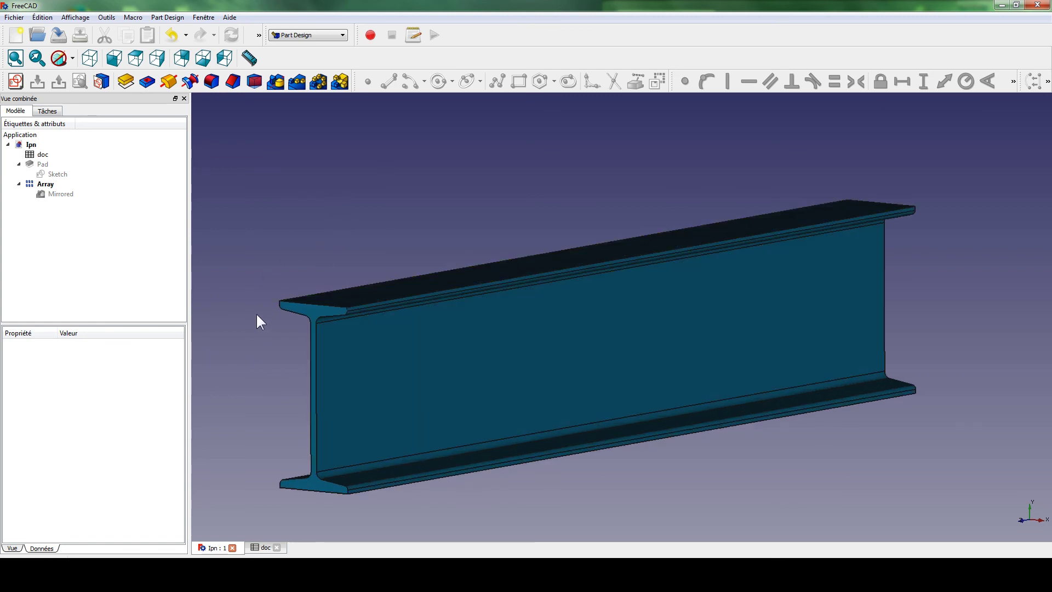
scroll(290, 331, down, 1)
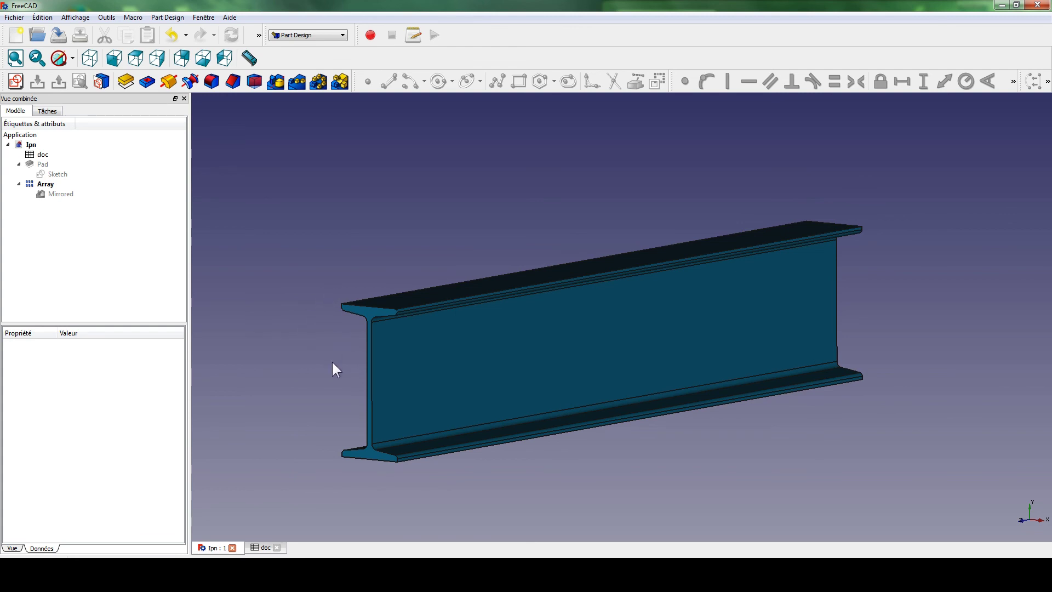